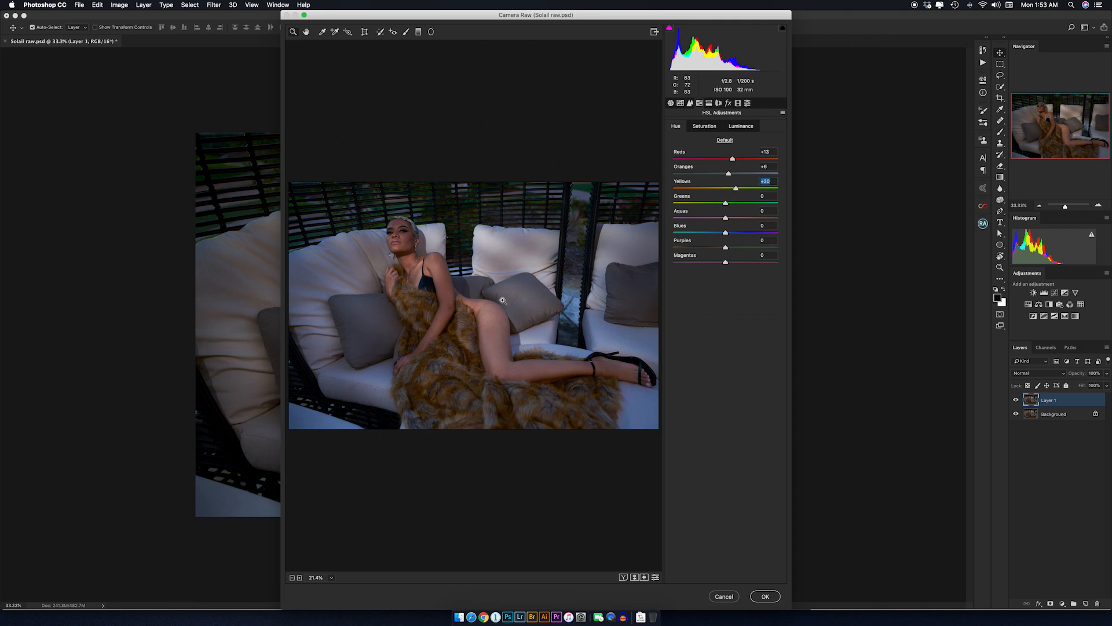
- Lower the blues and purples hues, and set HSL saturation to Reds +23, Oranges -23, Yellows +4 and Aquas -6
{"action": "left_click_drag", "start_coordinate": [725, 233], "coordinate": [720, 232]}
{"action": "left_click_drag", "start_coordinate": [725, 247], "coordinate": [708, 248]}
{"action": "left_click", "coordinate": [704, 126]}
{"action": "left_click_drag", "start_coordinate": [725, 158], "coordinate": [737, 158]}
{"action": "left_click_drag", "start_coordinate": [725, 174], "coordinate": [713, 173]}
{"action": "left_click_drag", "start_coordinate": [725, 188], "coordinate": [728, 189]}
{"action": "left_click_drag", "start_coordinate": [726, 218], "coordinate": [722, 218]}
- Raise the HSL luminance of reds and oranges slightly and lower the luminance of greens
{"action": "left_click", "coordinate": [741, 126]}
{"action": "left_click_drag", "start_coordinate": [725, 158], "coordinate": [730, 159]}
{"action": "left_click_drag", "start_coordinate": [725, 173], "coordinate": [728, 188]}
{"action": "left_click_drag", "start_coordinate": [725, 203], "coordinate": [720, 204]}
- Split-tone the image with highlights at hue 75, saturation 10 and shadows at hue 20, saturation 38, and adjust the balance
{"action": "left_click", "coordinate": [708, 103]}
{"action": "mouse_move", "coordinate": [674, 139]}
{"action": "left_mouse_down"}
{"action": "mouse_move", "coordinate": [695, 140]}
{"action": "mouse_move", "coordinate": [684, 154]}
{"action": "left_mouse_up"}
{"action": "left_click_drag", "start_coordinate": [674, 208], "coordinate": [679, 208]}
{"action": "left_click_drag", "start_coordinate": [674, 223], "coordinate": [712, 223]}
{"action": "mouse_move", "coordinate": [725, 179]}
{"action": "left_mouse_down"}
{"action": "mouse_move", "coordinate": [756, 179]}
{"action": "mouse_move", "coordinate": [727, 188]}
{"action": "left_mouse_up"}
- Set the calibration's Red Primary saturation and Green Primary hue to +13, raise Green Primary saturation and lower Blue Primary saturation
{"action": "left_click", "coordinate": [737, 103]}
{"action": "left_click_drag", "start_coordinate": [725, 202], "coordinate": [732, 230]}
{"action": "left_click_drag", "start_coordinate": [725, 244], "coordinate": [730, 244]}
{"action": "left_click_drag", "start_coordinate": [725, 287], "coordinate": [710, 288]}
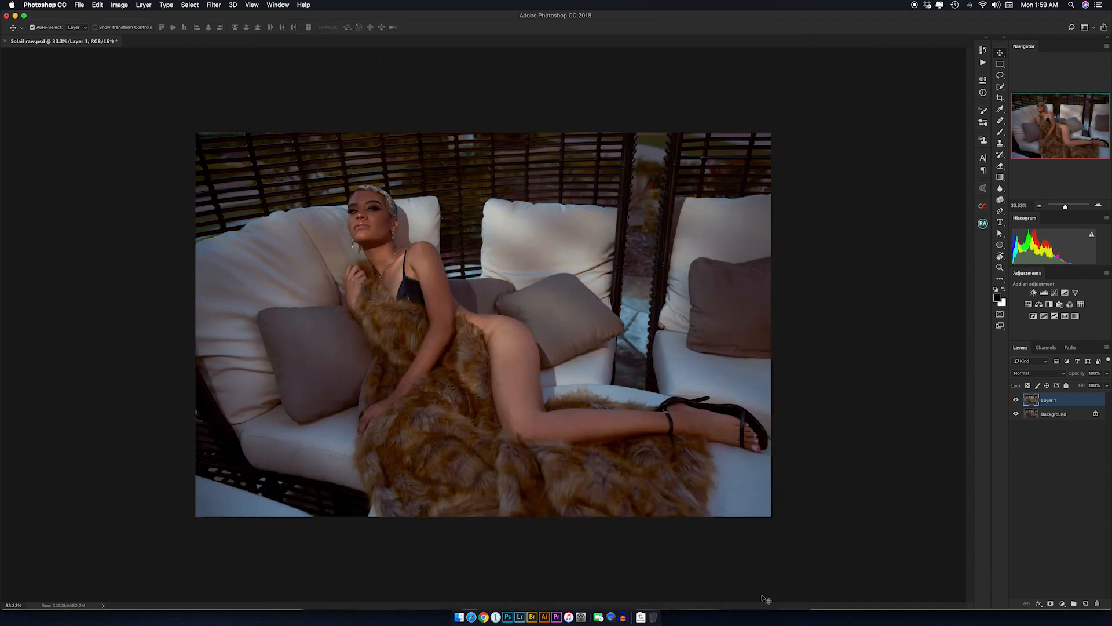
{"action": "key", "text": "j"}
{"action": "key", "text": "ctrl+plus"}
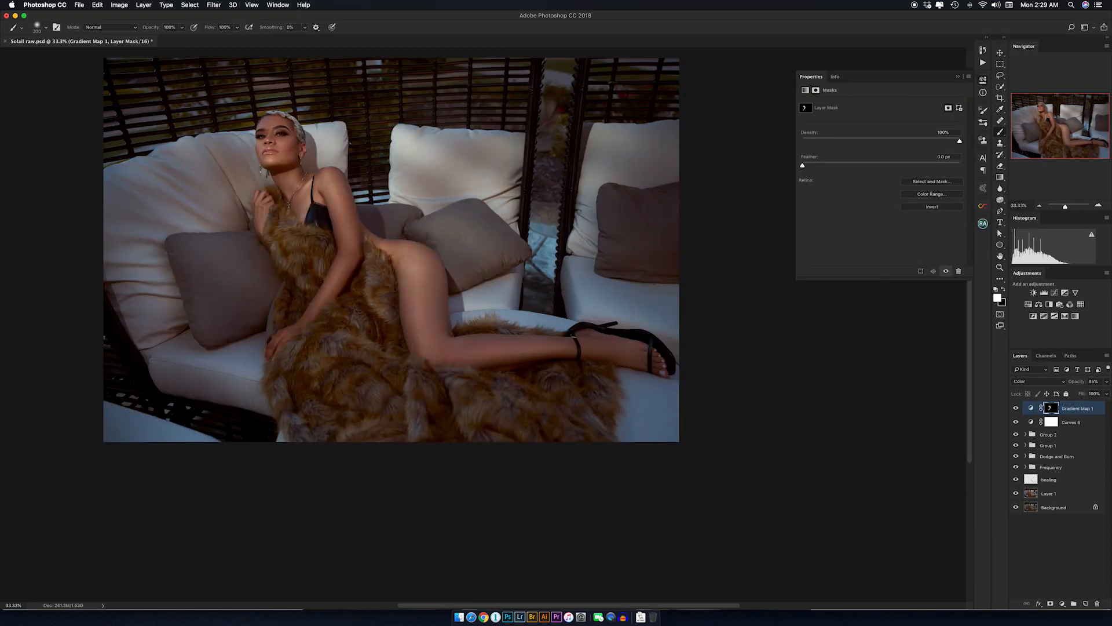
{"action": "scroll", "coordinate": [143, 387], "scroll_direction": "up", "scroll_amount": 5}
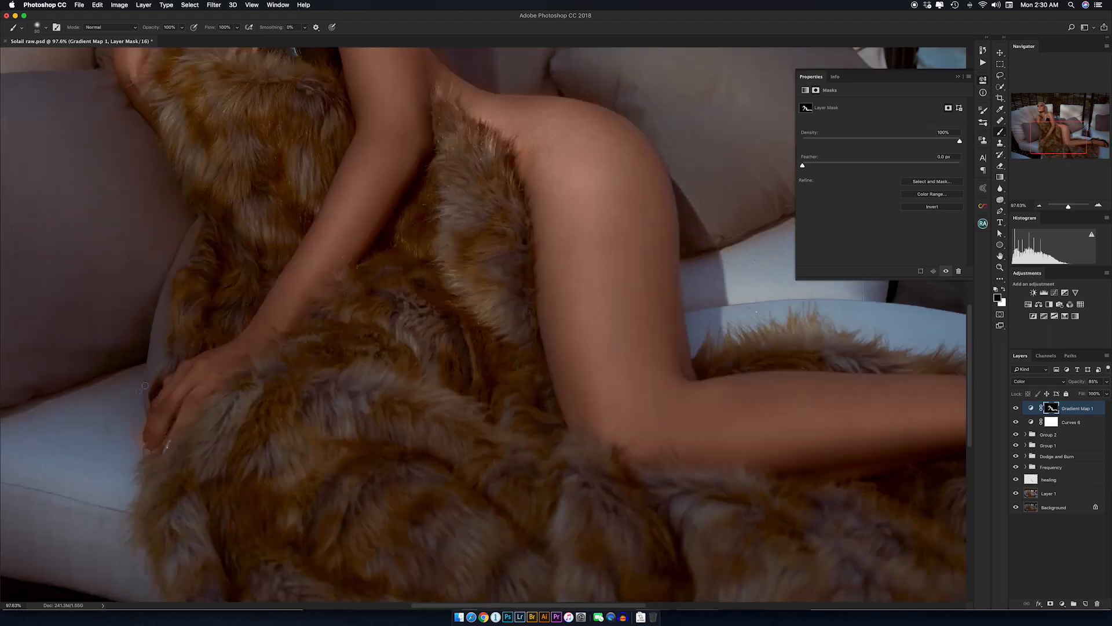
{"action": "scroll", "coordinate": [144, 387], "scroll_direction": "down", "scroll_amount": 5}
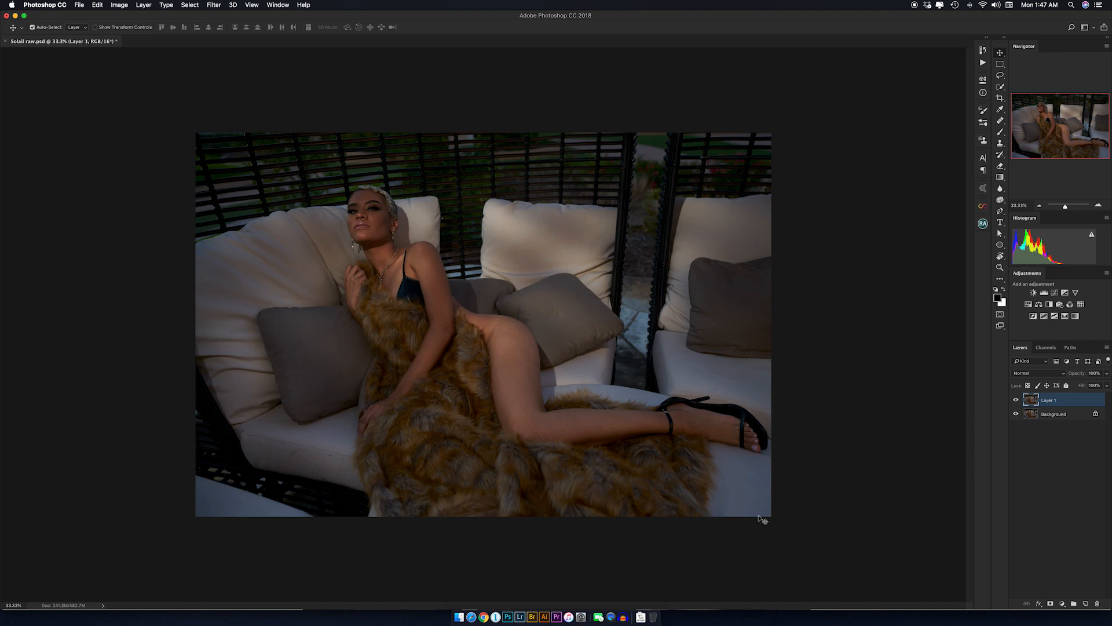
- Switch to Safari and examine the photographer's Instagram profile and the published post of this fur-blanket photo
{"action": "left_click", "coordinate": [468, 596]}
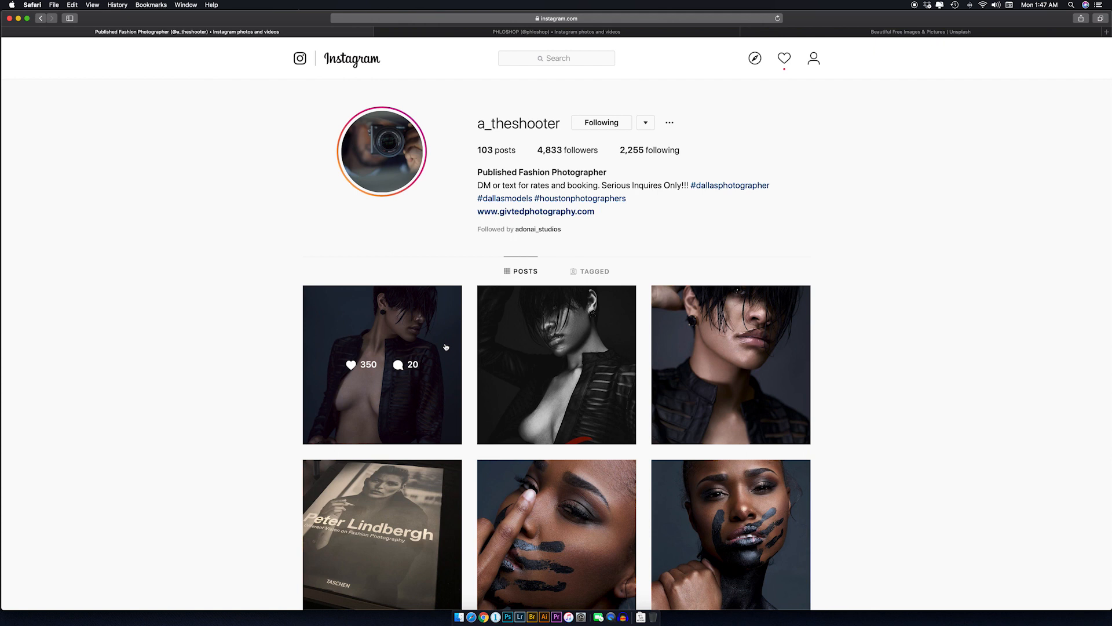
{"action": "scroll", "coordinate": [502, 433], "scroll_direction": "down", "scroll_amount": 8}
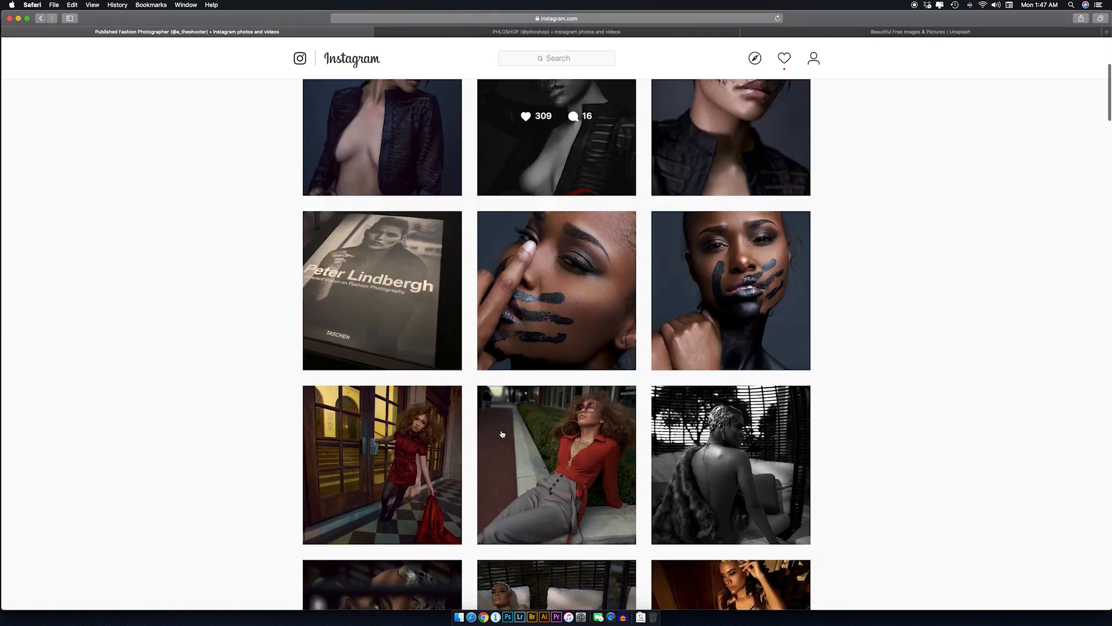
{"action": "scroll", "coordinate": [501, 433], "scroll_direction": "down", "scroll_amount": 3}
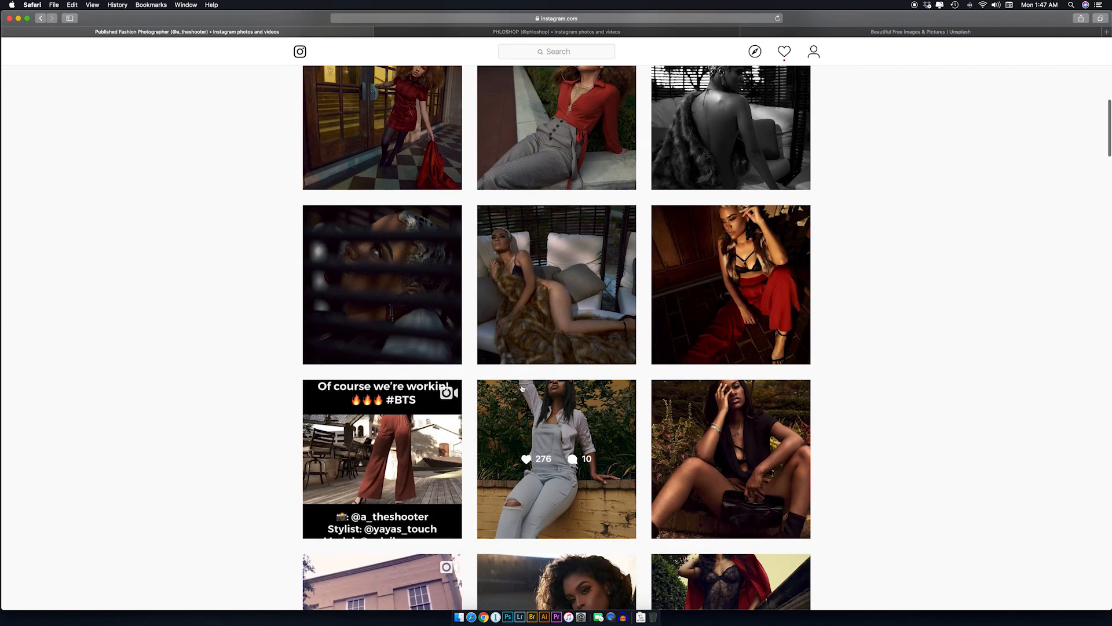
{"action": "left_click", "coordinate": [527, 255]}
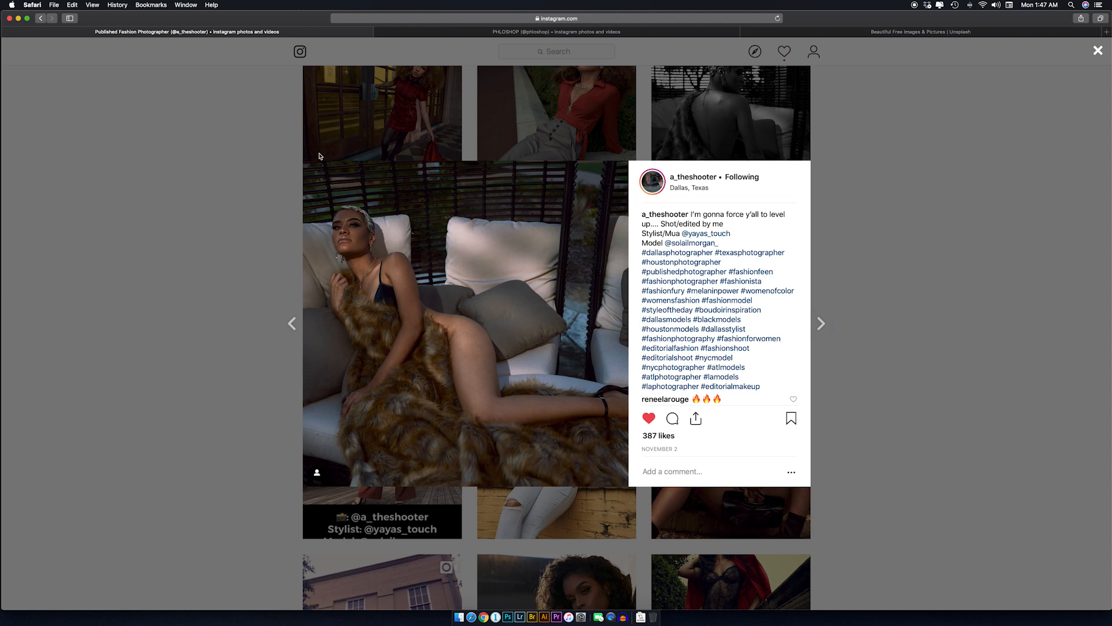
{"action": "left_click", "coordinate": [1097, 51]}
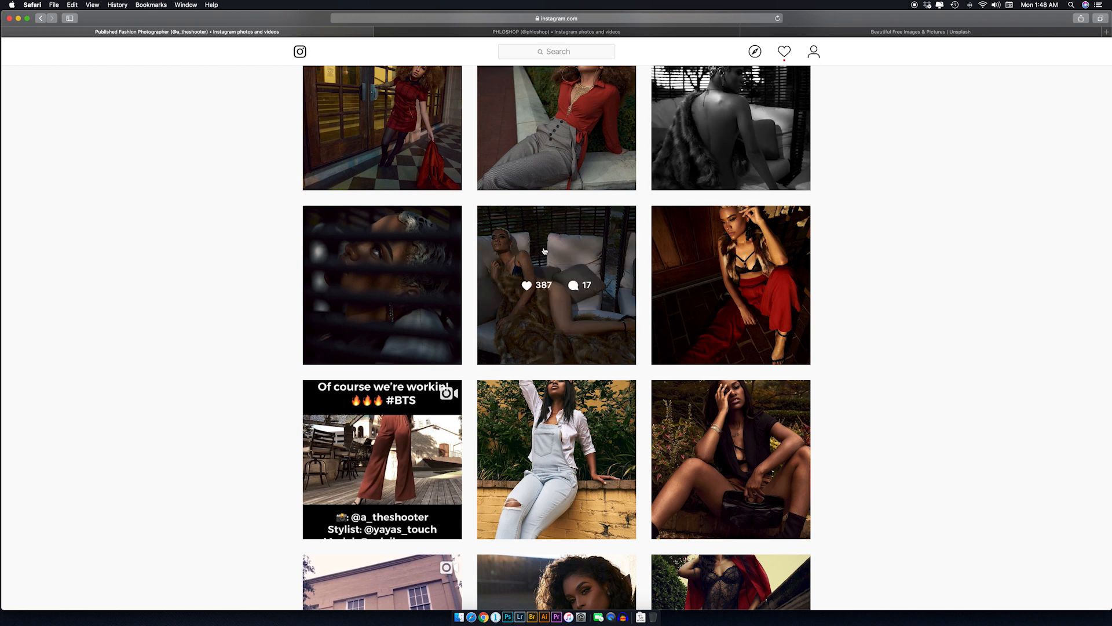
{"action": "scroll", "coordinate": [544, 252], "scroll_direction": "up", "scroll_amount": 15}
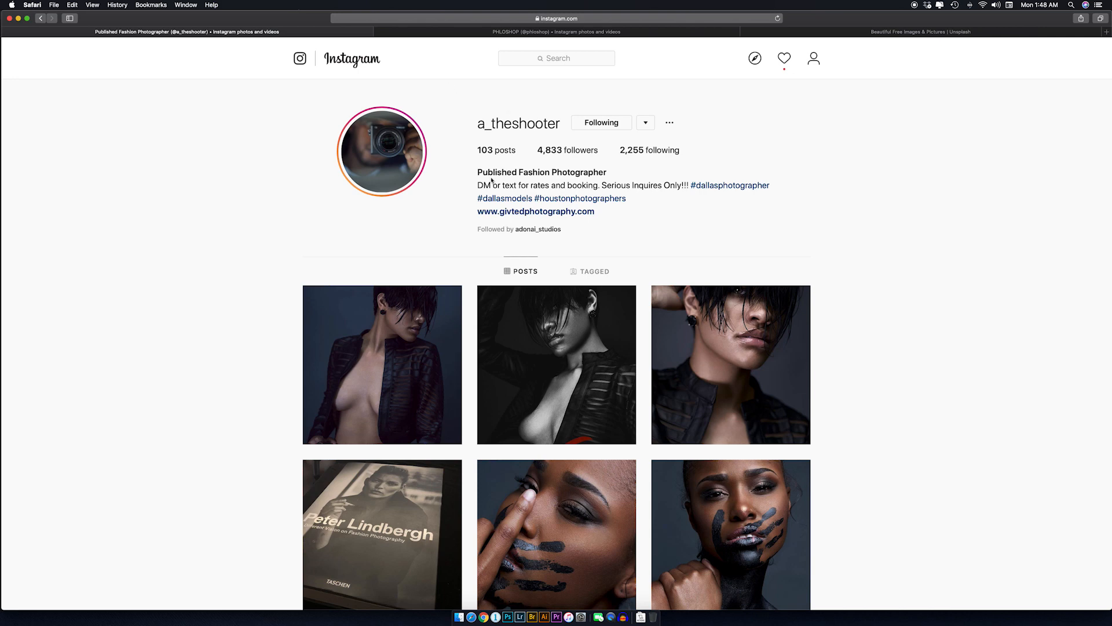
{"action": "scroll", "coordinate": [494, 173], "scroll_direction": "down", "scroll_amount": 13}
{"action": "scroll", "coordinate": [493, 208], "scroll_direction": "up", "scroll_amount": 12}
{"action": "scroll", "coordinate": [492, 208], "scroll_direction": "up", "scroll_amount": 2}
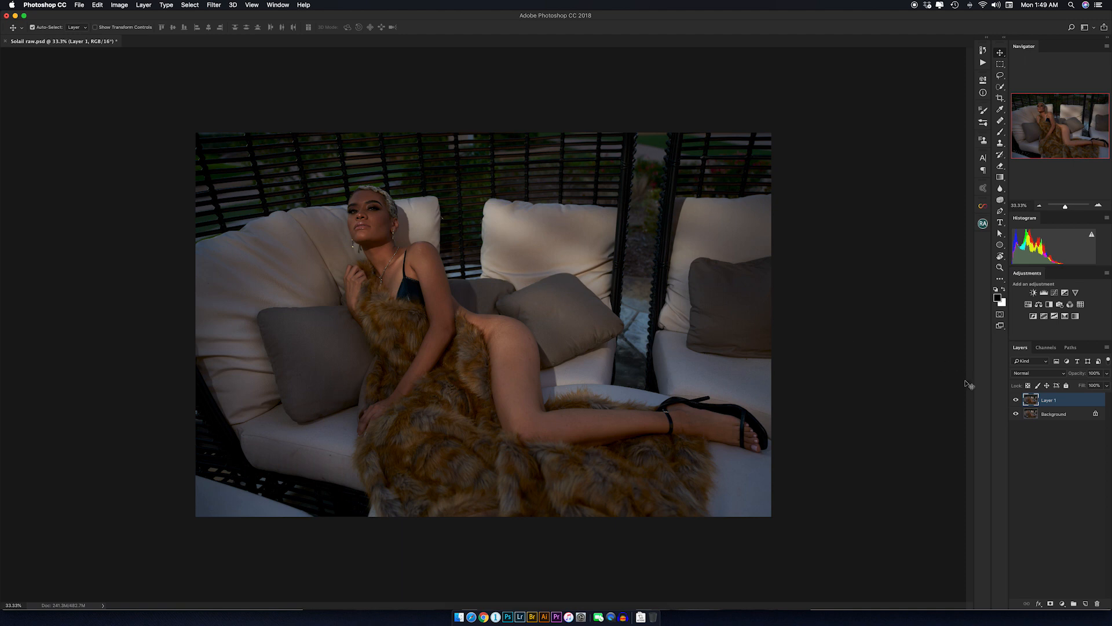
- Switch back to Photoshop and compare the image with Layer 1 hidden and shown
{"action": "left_click", "coordinate": [1015, 400]}
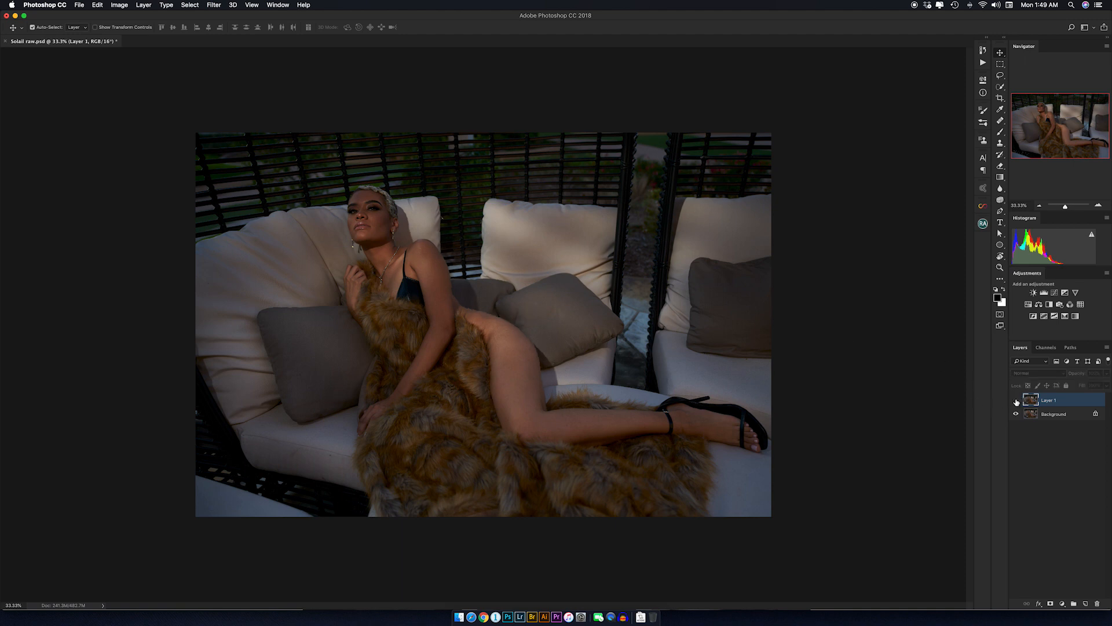
{"action": "left_click", "coordinate": [1016, 400]}
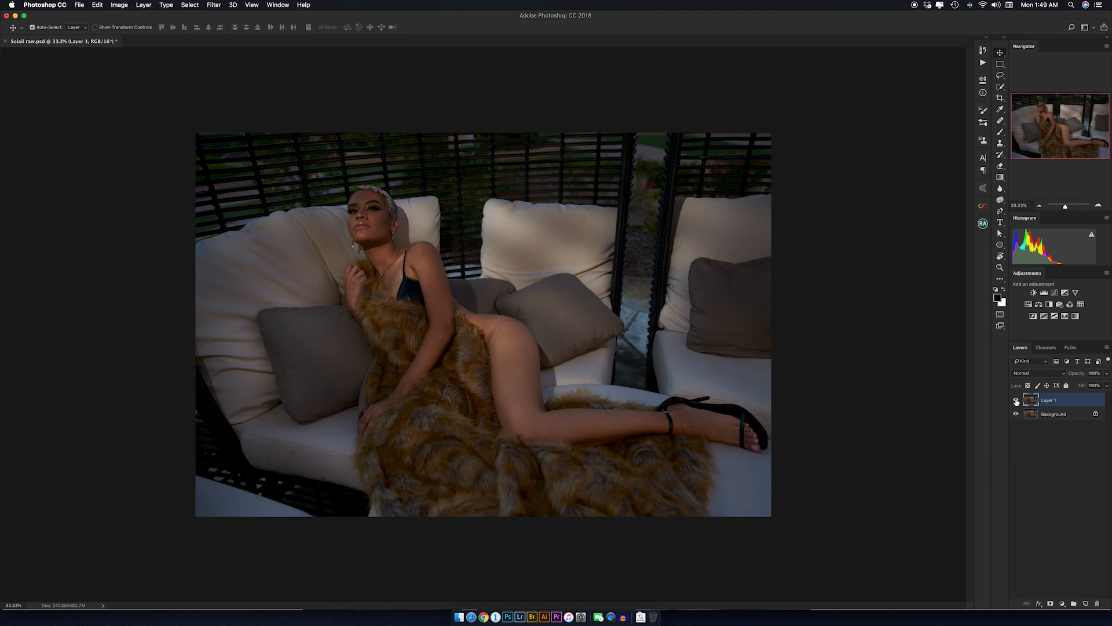
{"action": "left_click", "coordinate": [1016, 400]}
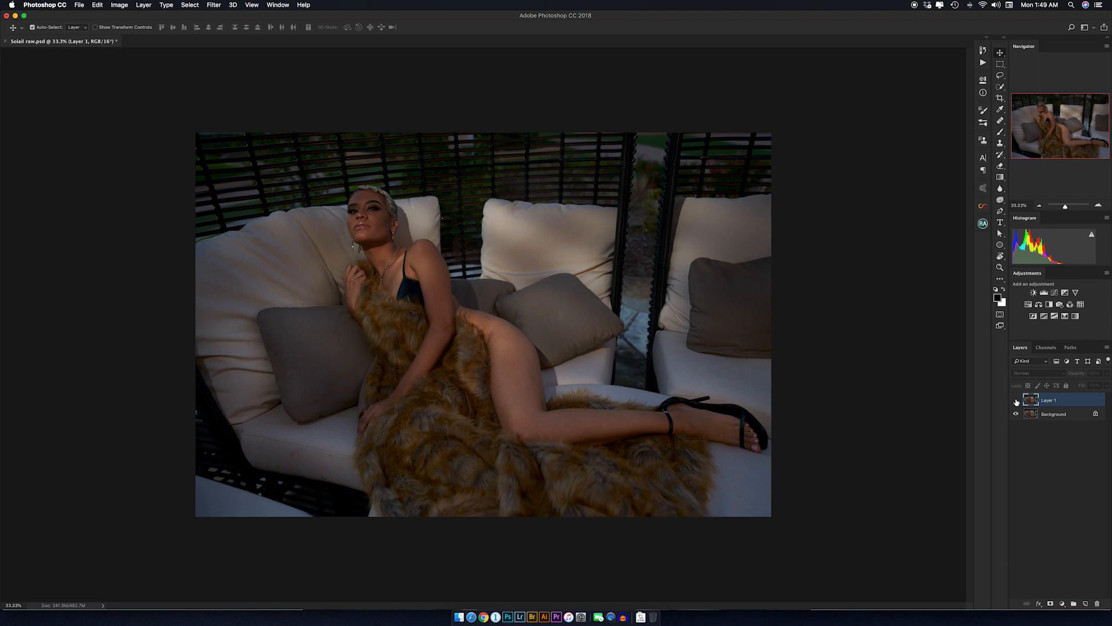
{"action": "left_click", "coordinate": [1016, 400]}
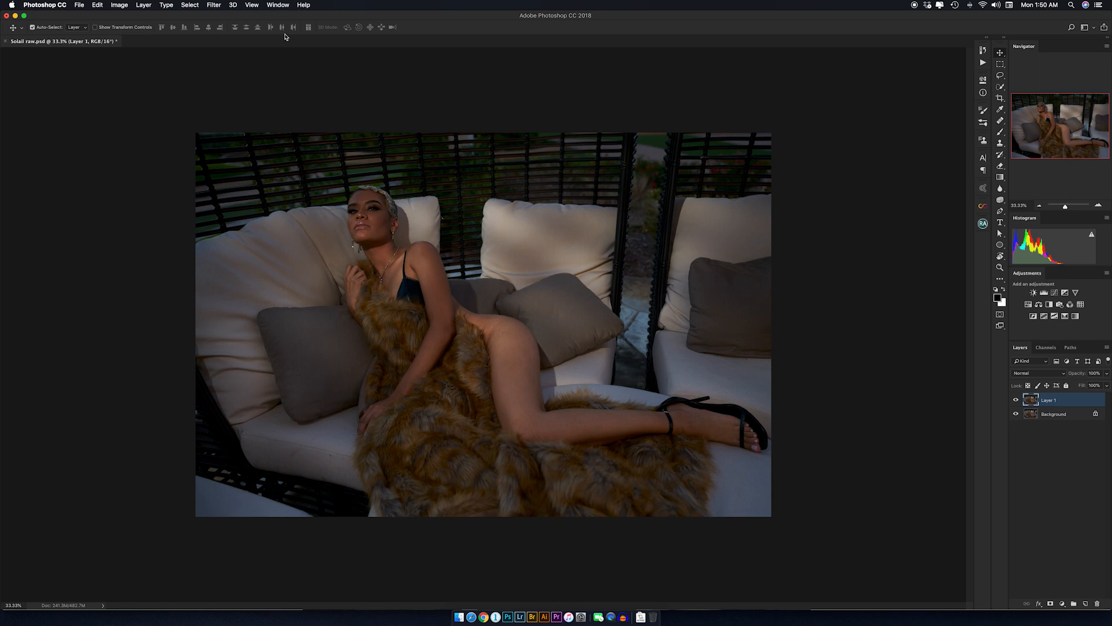
- Open the Camera Raw Filter on Layer 1 and set Temperature to -14, Tint to +6 and Exposure to +0.35
{"action": "left_click", "coordinate": [214, 6]}
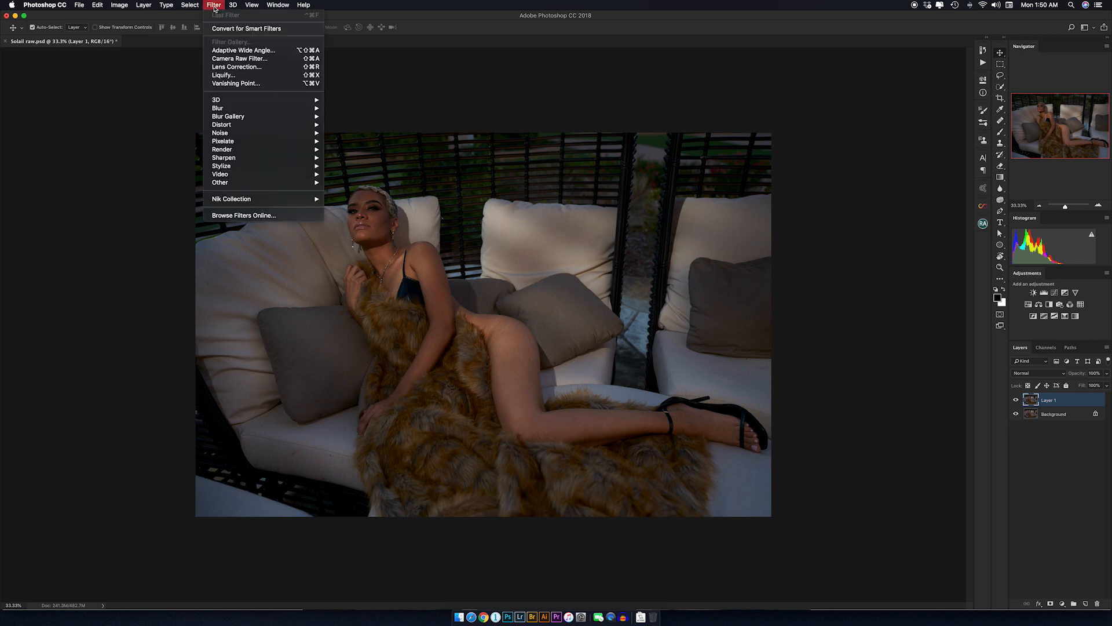
{"action": "left_click", "coordinate": [237, 59]}
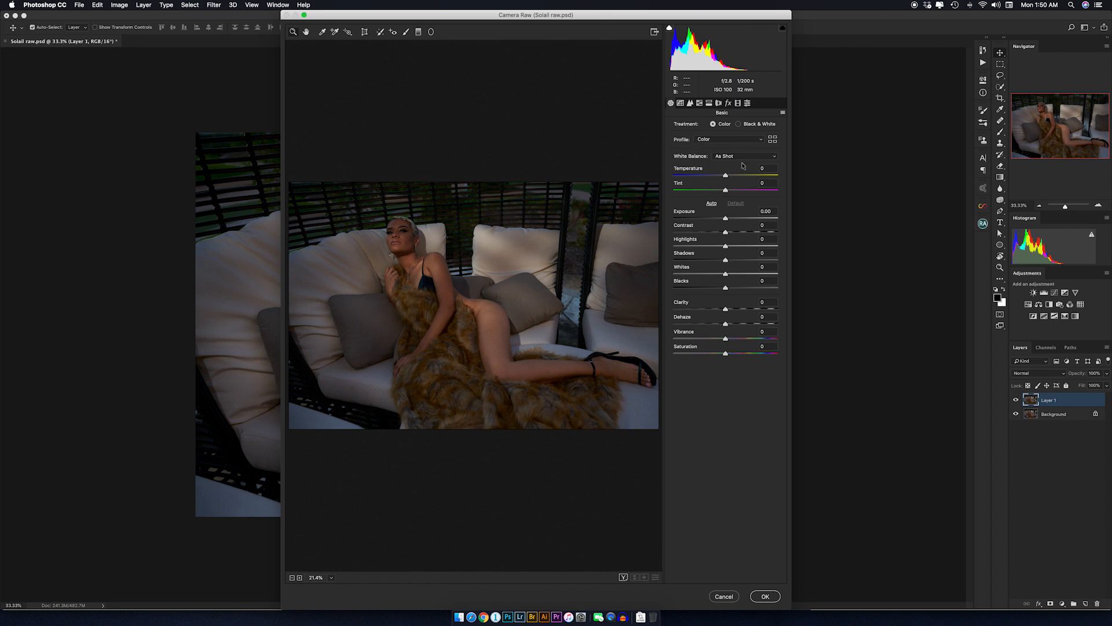
{"action": "left_click_drag", "start_coordinate": [729, 178], "coordinate": [721, 177]}
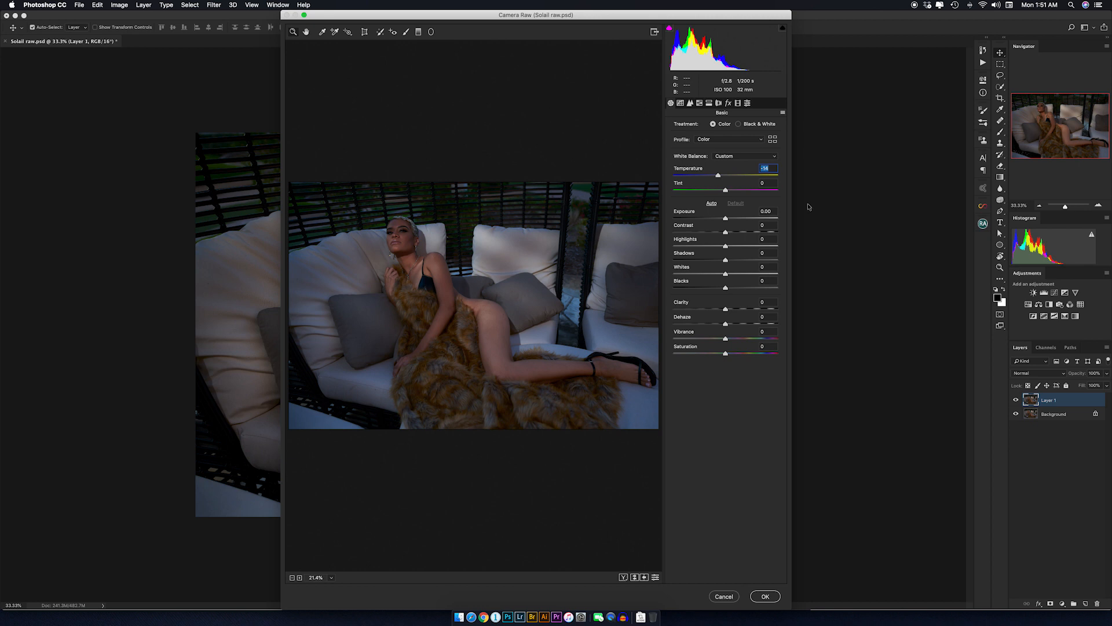
{"action": "left_click_drag", "start_coordinate": [725, 190], "coordinate": [729, 191]}
{"action": "left_click_drag", "start_coordinate": [726, 218], "coordinate": [730, 218]}
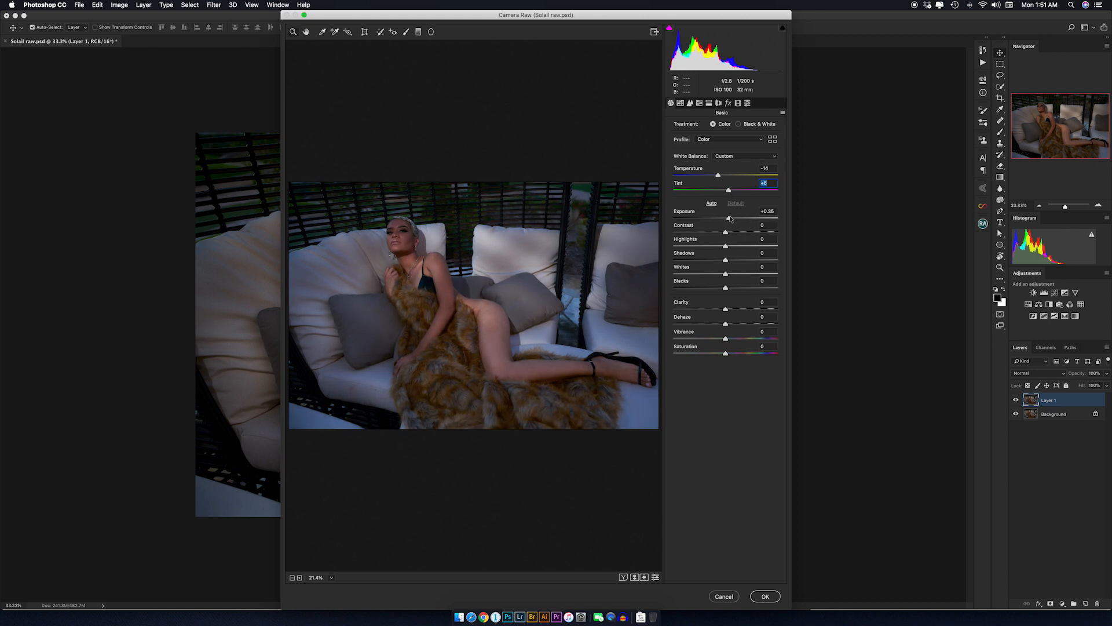
{"action": "left_click_drag", "start_coordinate": [730, 218], "coordinate": [731, 218]}
- Set Contrast to +4, Highlights to +5 and Shadows to +3 in the basic adjustments
{"action": "left_click_drag", "start_coordinate": [725, 231], "coordinate": [728, 233]}
{"action": "left_click_drag", "start_coordinate": [728, 232], "coordinate": [729, 232]}
{"action": "left_click_drag", "start_coordinate": [727, 248], "coordinate": [729, 247]}
{"action": "left_click_drag", "start_coordinate": [727, 262], "coordinate": [729, 261]}
- Raise the Whites and Blacks slightly in the basic adjustments
{"action": "left_click_drag", "start_coordinate": [726, 273], "coordinate": [736, 272]}
{"action": "double_click", "coordinate": [737, 272]}
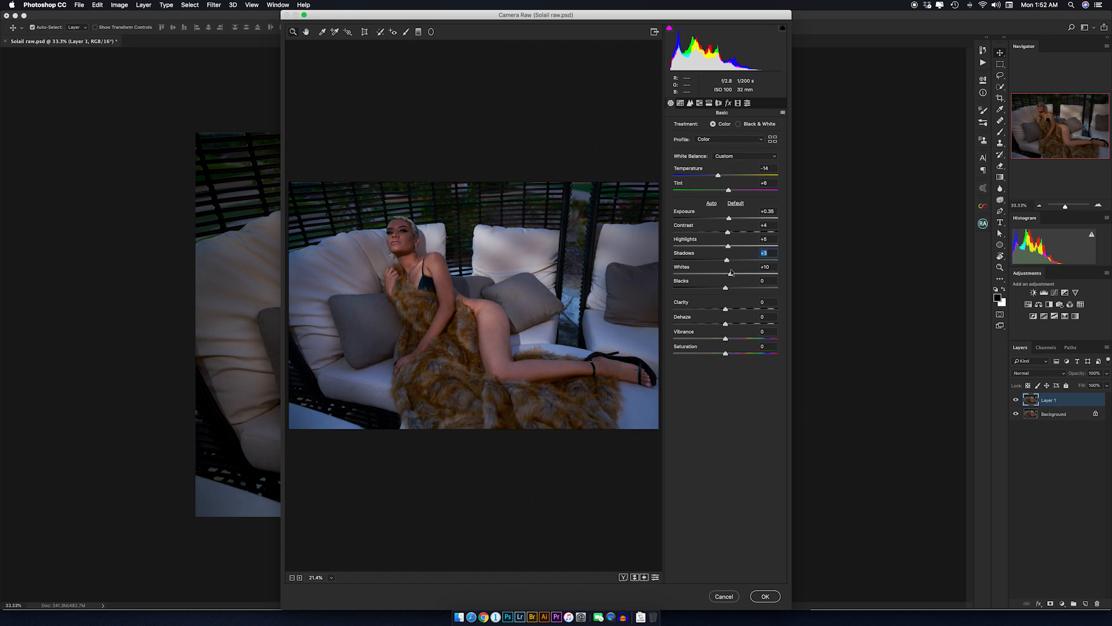
{"action": "left_click", "coordinate": [726, 274]}
{"action": "left_click_drag", "start_coordinate": [725, 288], "coordinate": [731, 286]}
- Set the HSL hues of Reds to +13, Oranges to +6 and Yellows to +20
{"action": "left_click", "coordinate": [699, 103]}
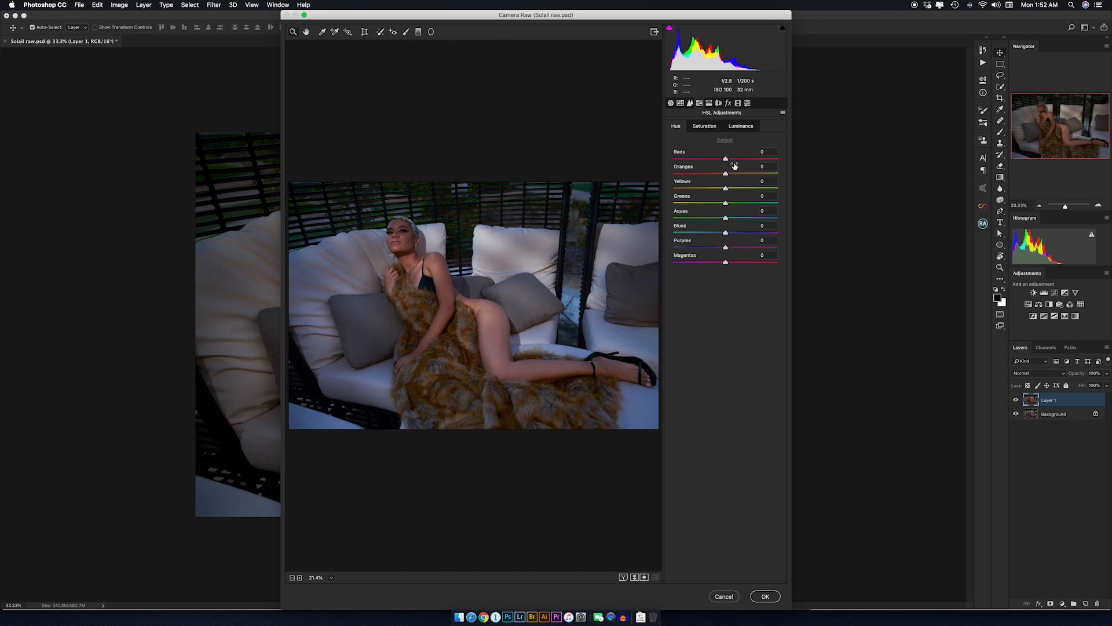
{"action": "left_click_drag", "start_coordinate": [726, 158], "coordinate": [730, 173]}
{"action": "left_click_drag", "start_coordinate": [725, 190], "coordinate": [736, 186]}
- Shift the HSL hues of greens, aquas and blues towards negative values, and fine-tune the purples and magentas
{"action": "left_click_drag", "start_coordinate": [725, 203], "coordinate": [680, 207]}
{"action": "left_click_drag", "start_coordinate": [726, 219], "coordinate": [706, 219]}
{"action": "left_click_drag", "start_coordinate": [706, 219], "coordinate": [680, 220]}
{"action": "left_click_drag", "start_coordinate": [726, 234], "coordinate": [721, 234]}
{"action": "mouse_move", "coordinate": [728, 249]}
{"action": "left_mouse_down"}
{"action": "mouse_move", "coordinate": [707, 246]}
{"action": "mouse_move", "coordinate": [730, 262]}
{"action": "left_mouse_up"}
- Set the HSL saturation of Reds to +23, Oranges to -23, Yellows to +4 and Aquas to -6
{"action": "left_click", "coordinate": [705, 127]}
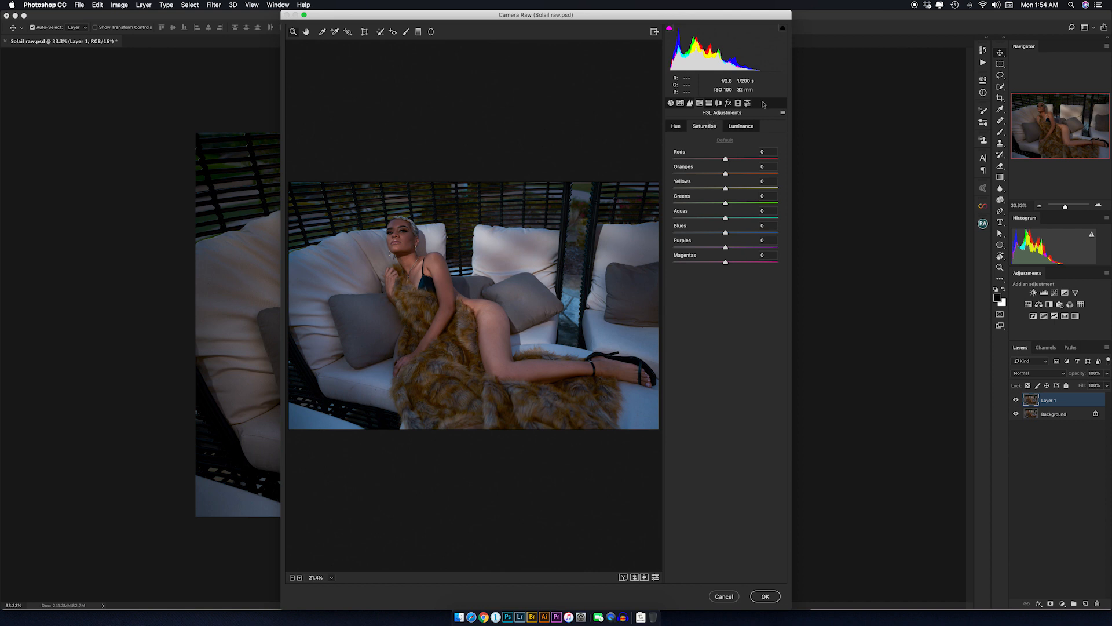
{"action": "left_click_drag", "start_coordinate": [725, 158], "coordinate": [738, 157]}
{"action": "mouse_move", "coordinate": [725, 174]}
{"action": "left_mouse_down"}
{"action": "mouse_move", "coordinate": [702, 174]}
{"action": "mouse_move", "coordinate": [714, 172]}
{"action": "left_mouse_up"}
{"action": "left_click", "coordinate": [714, 170]}
{"action": "left_click_drag", "start_coordinate": [725, 190], "coordinate": [730, 193]}
{"action": "left_click_drag", "start_coordinate": [725, 220], "coordinate": [721, 220]}
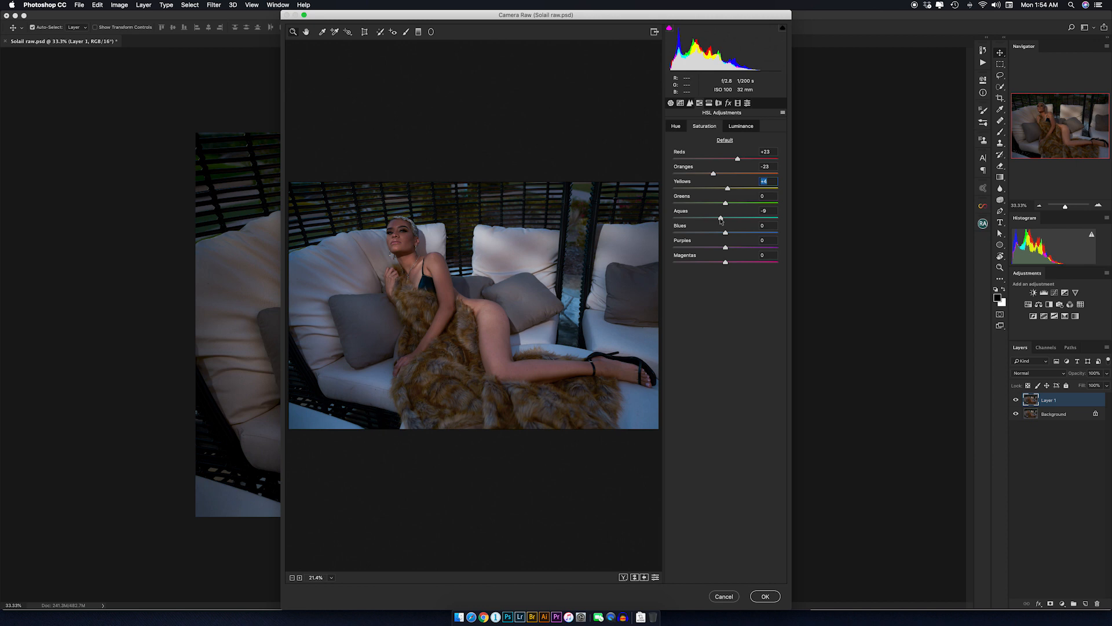
{"action": "left_click_drag", "start_coordinate": [722, 221], "coordinate": [723, 221]}
- Raise the saturation of Blues slightly and set the Purples saturation to -8
{"action": "left_click_drag", "start_coordinate": [726, 233], "coordinate": [729, 232]}
{"action": "left_click_drag", "start_coordinate": [730, 234], "coordinate": [730, 234]}
{"action": "left_click_drag", "start_coordinate": [729, 234], "coordinate": [730, 233]}
{"action": "left_click_drag", "start_coordinate": [726, 248], "coordinate": [721, 249]}
- Raise the luminance of reds and oranges slightly, and fine-tune the yellows and greens luminance
{"action": "left_click", "coordinate": [739, 127]}
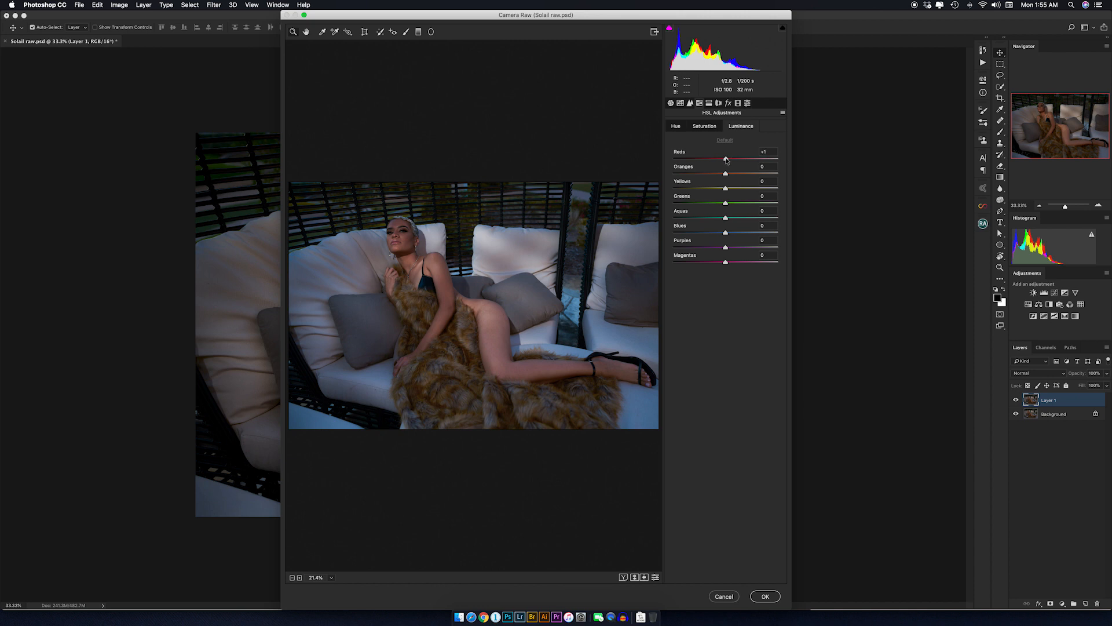
{"action": "left_click_drag", "start_coordinate": [726, 160], "coordinate": [731, 157]}
{"action": "left_click_drag", "start_coordinate": [726, 176], "coordinate": [731, 175]}
{"action": "left_click_drag", "start_coordinate": [731, 173], "coordinate": [733, 173]}
{"action": "left_click", "coordinate": [732, 172]}
{"action": "mouse_move", "coordinate": [726, 189]}
{"action": "left_mouse_down"}
{"action": "mouse_move", "coordinate": [727, 203]}
{"action": "mouse_move", "coordinate": [698, 203]}
{"action": "mouse_move", "coordinate": [721, 205]}
{"action": "left_mouse_up"}
- Set the Split Toning highlights to hue 75 and saturation 10
{"action": "left_click", "coordinate": [710, 104]}
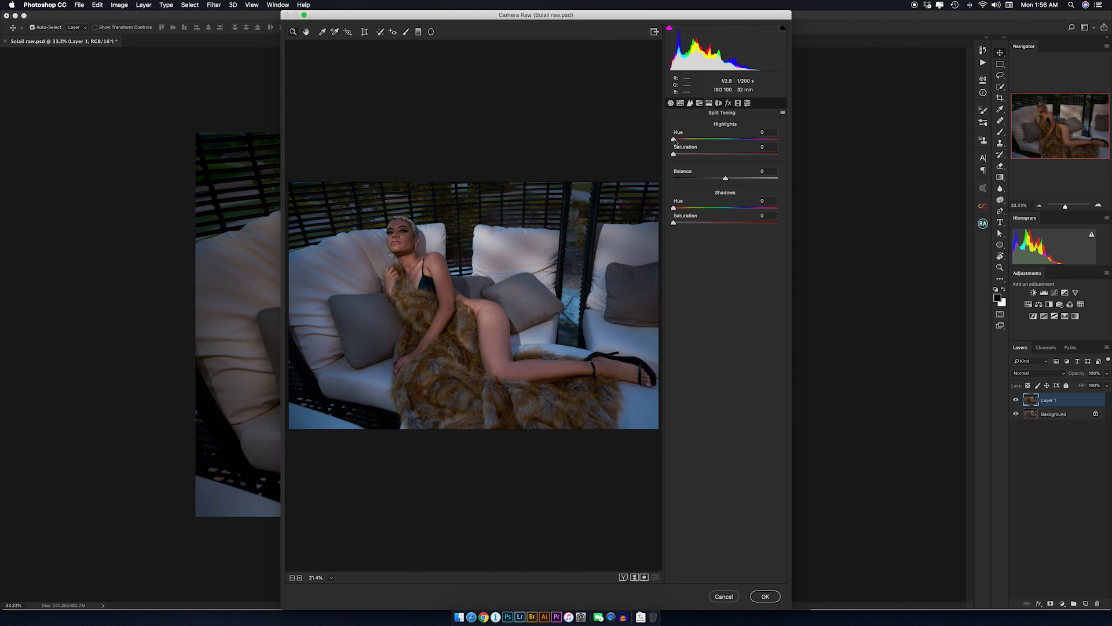
{"action": "left_click_drag", "start_coordinate": [674, 141], "coordinate": [695, 139]}
{"action": "left_click_drag", "start_coordinate": [673, 155], "coordinate": [771, 153]}
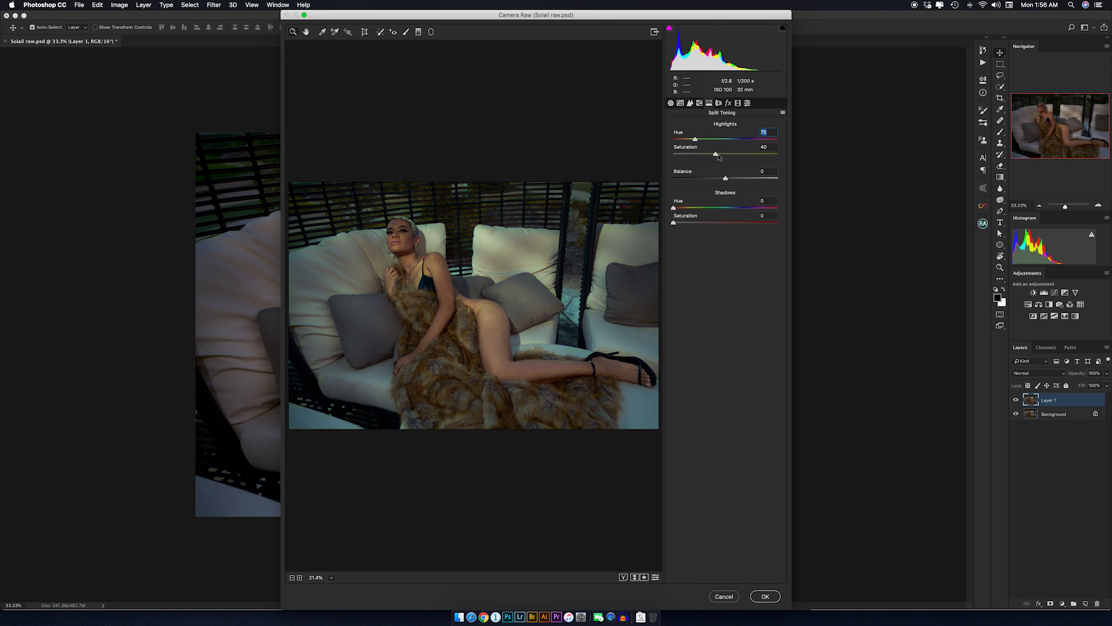
{"action": "left_click_drag", "start_coordinate": [771, 152], "coordinate": [765, 152]}
{"action": "left_click_drag", "start_coordinate": [765, 151], "coordinate": [692, 165]}
{"action": "key", "text": "Tab"}
{"action": "key", "text": "Down"}
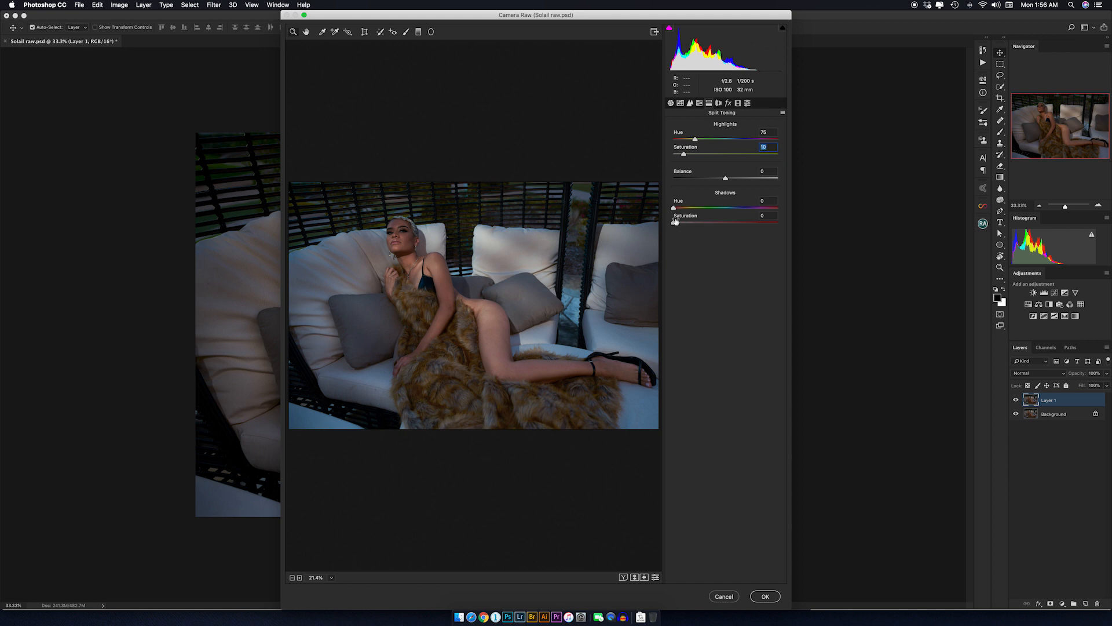
- Set the Split Toning shadows to hue 20 and saturation 38, and the balance to +78
{"action": "left_click_drag", "start_coordinate": [675, 209], "coordinate": [683, 209]}
{"action": "left_click", "coordinate": [682, 208]}
{"action": "left_click_drag", "start_coordinate": [673, 223], "coordinate": [711, 219]}
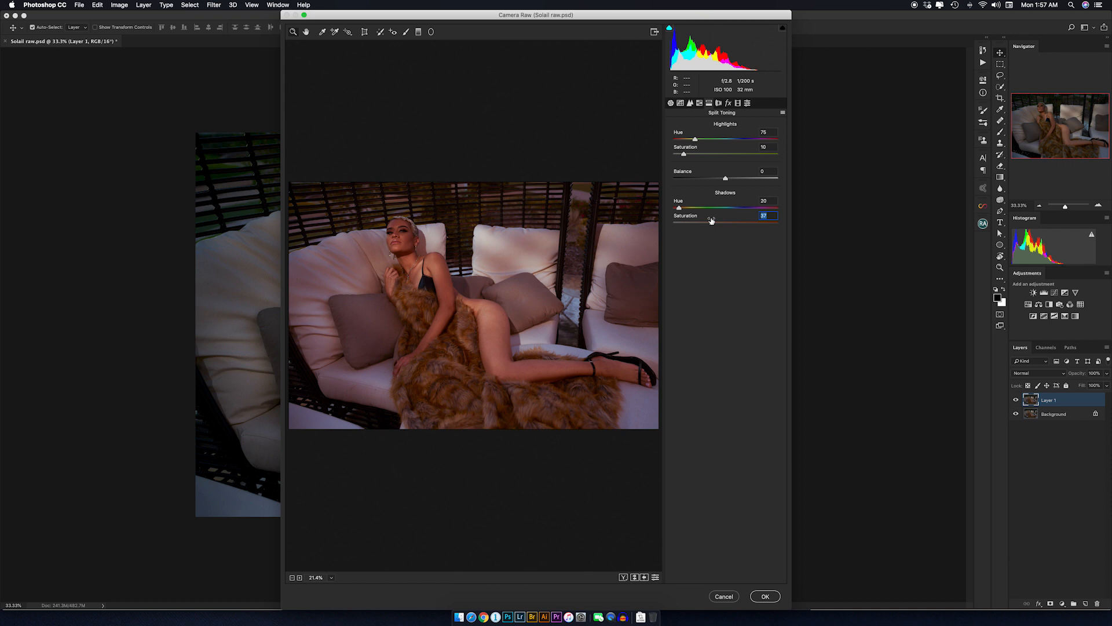
{"action": "left_click_drag", "start_coordinate": [711, 223], "coordinate": [713, 224]}
{"action": "left_click_drag", "start_coordinate": [725, 179], "coordinate": [753, 169]}
{"action": "left_click_drag", "start_coordinate": [752, 181], "coordinate": [765, 180]}
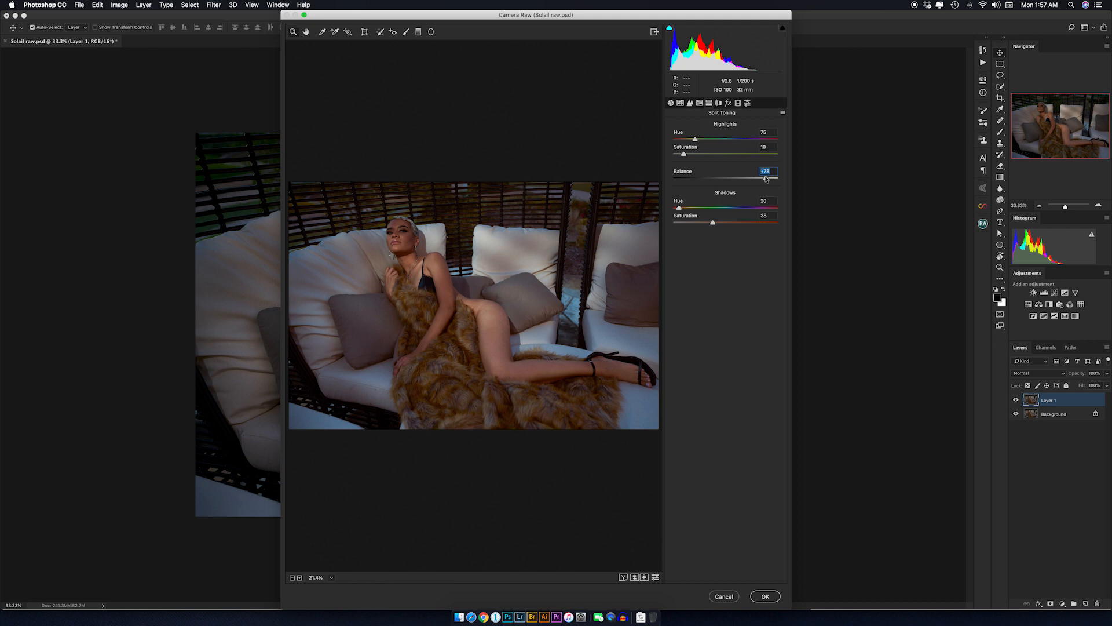
- Set the Red Primary hue to +3 and its saturation to +13 in the camera calibration
{"action": "left_click", "coordinate": [738, 103]}
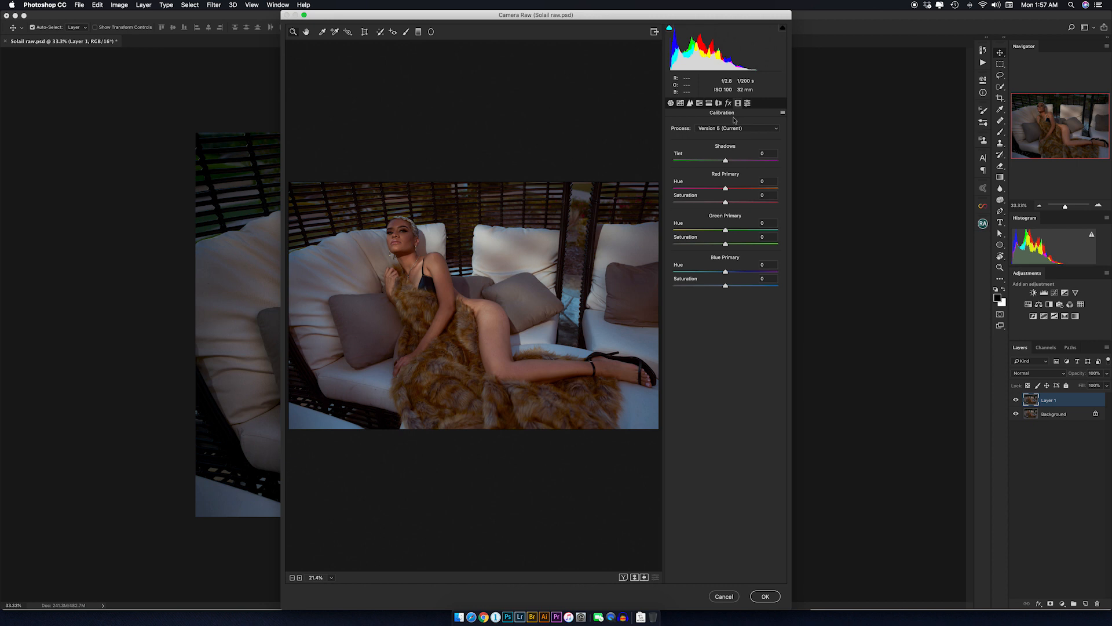
{"action": "left_click_drag", "start_coordinate": [728, 189], "coordinate": [728, 190]}
{"action": "left_click", "coordinate": [728, 190]}
{"action": "left_click_drag", "start_coordinate": [726, 202], "coordinate": [734, 202]}
{"action": "left_click", "coordinate": [733, 201]}
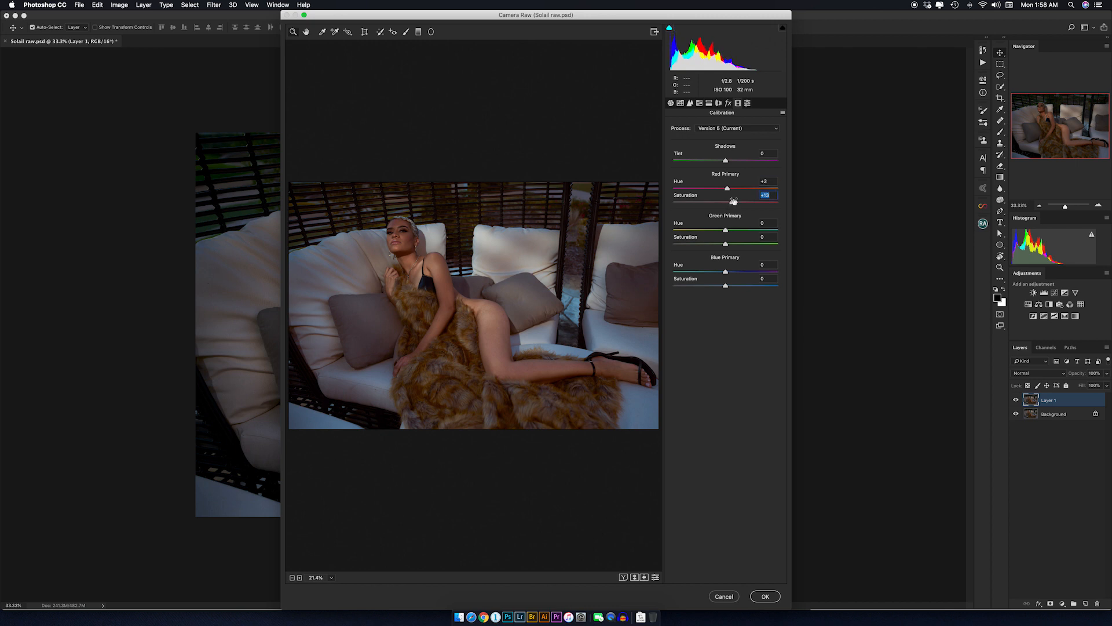
- Set the Green Primary hue to +13, raise its saturation, and lower the Blue Primary saturation
{"action": "left_click", "coordinate": [731, 230]}
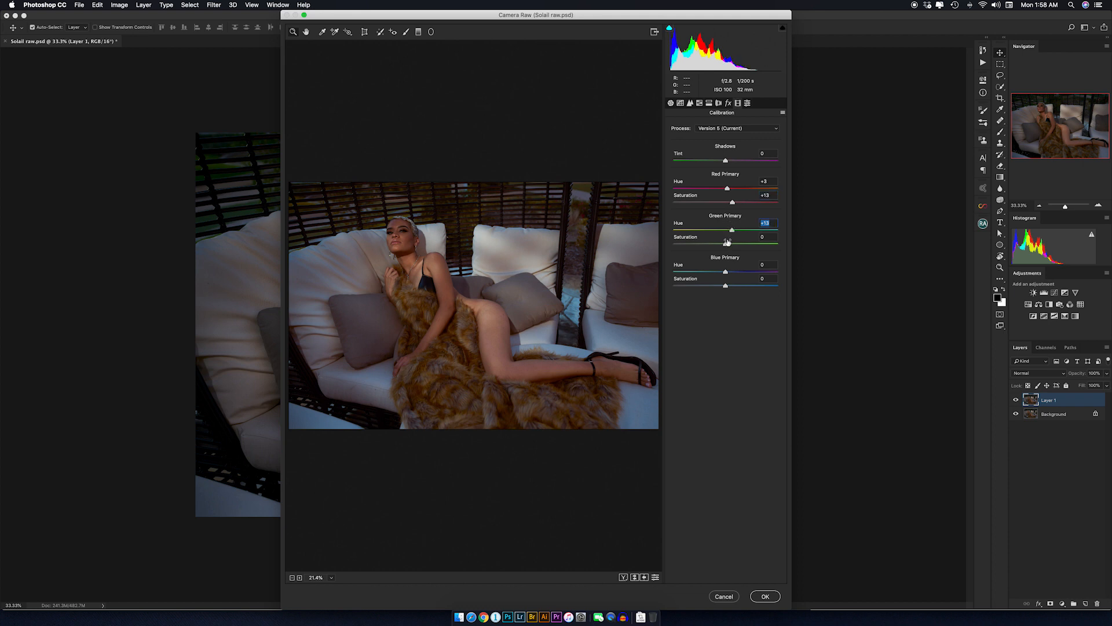
{"action": "left_click_drag", "start_coordinate": [727, 244], "coordinate": [732, 245]}
{"action": "left_click_drag", "start_coordinate": [725, 286], "coordinate": [712, 290]}
{"action": "left_click_drag", "start_coordinate": [710, 291], "coordinate": [711, 291]}
- Compare the image before and after the Camera Raw adjustments, and apply them to Layer 1
{"action": "key", "text": "p"}
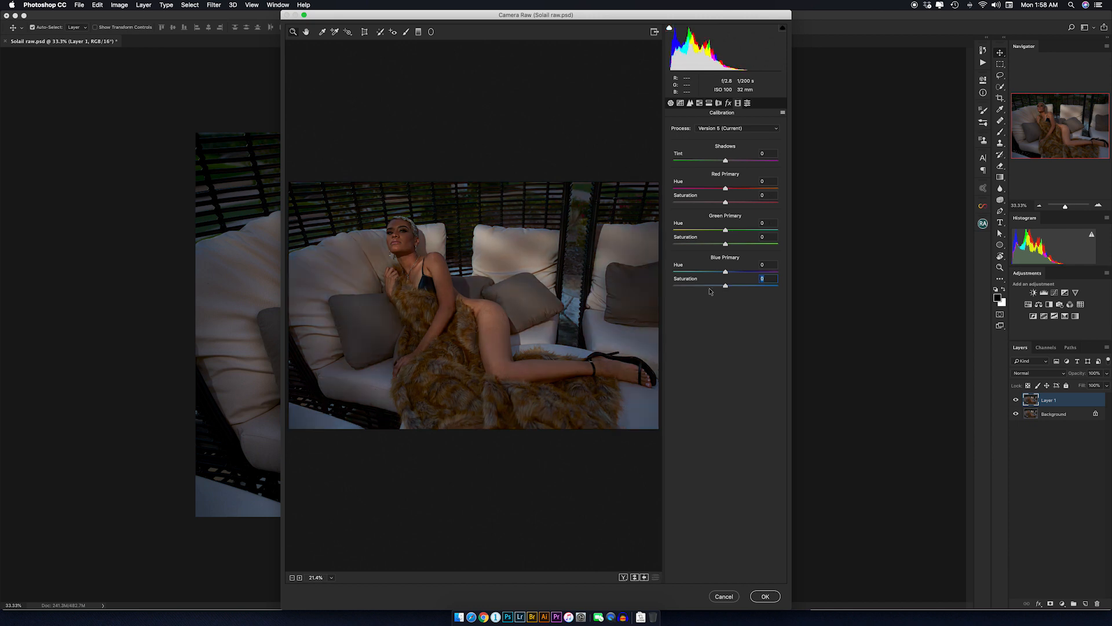
{"action": "key", "text": "p"}
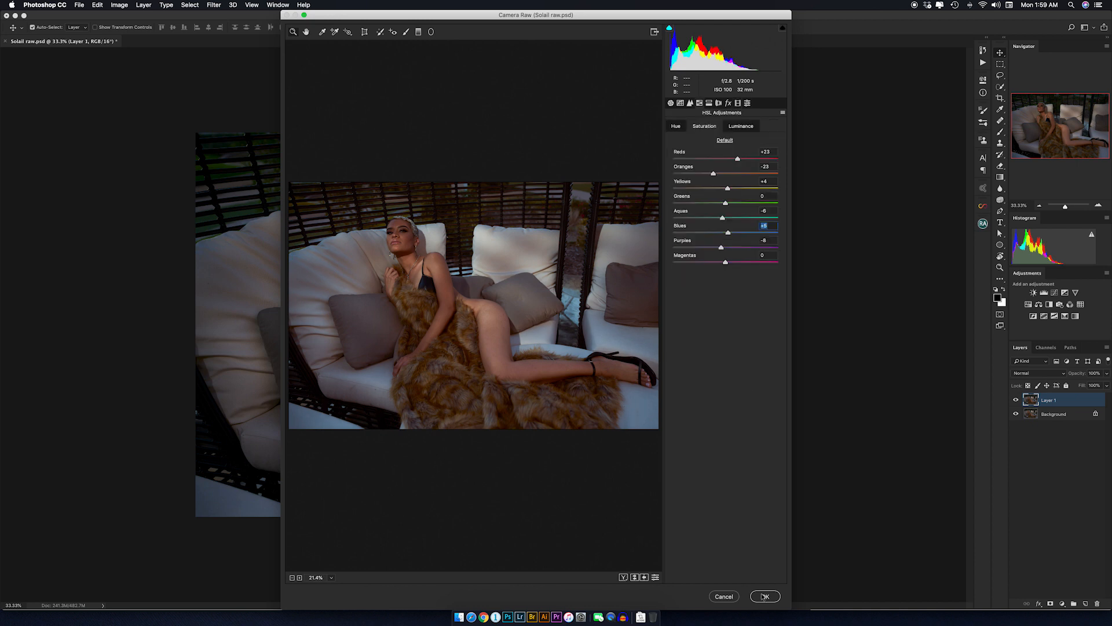
{"action": "left_click", "coordinate": [763, 596]}
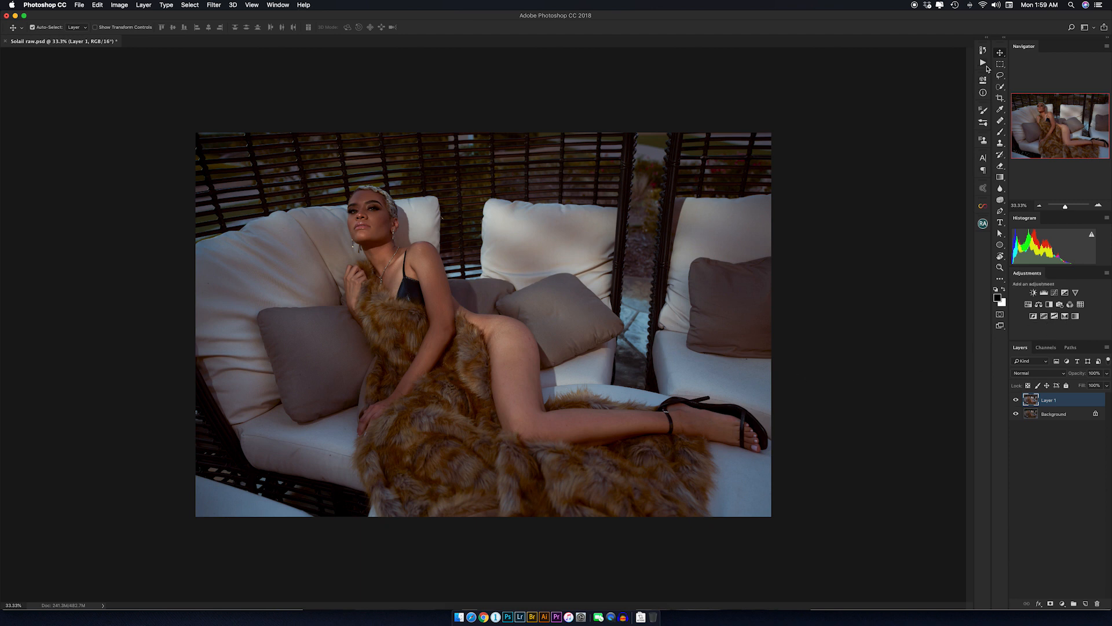
- Add a new layer above Layer 1 and name it healing
{"action": "left_click", "coordinate": [1086, 604]}
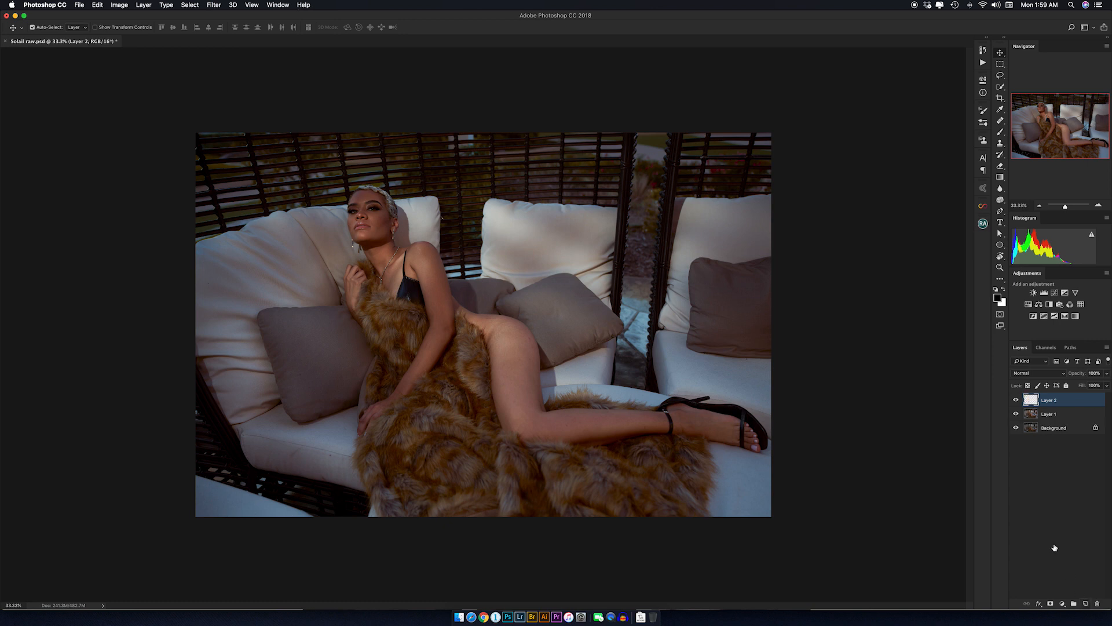
{"action": "double_click", "coordinate": [1048, 400]}
{"action": "type", "text": "N"}
{"action": "type", "text": "ealing"}
{"action": "key", "text": "Return"}
- Remove blemishes from the face with the Healing Brush on the healing layer
{"action": "key", "text": "j"}
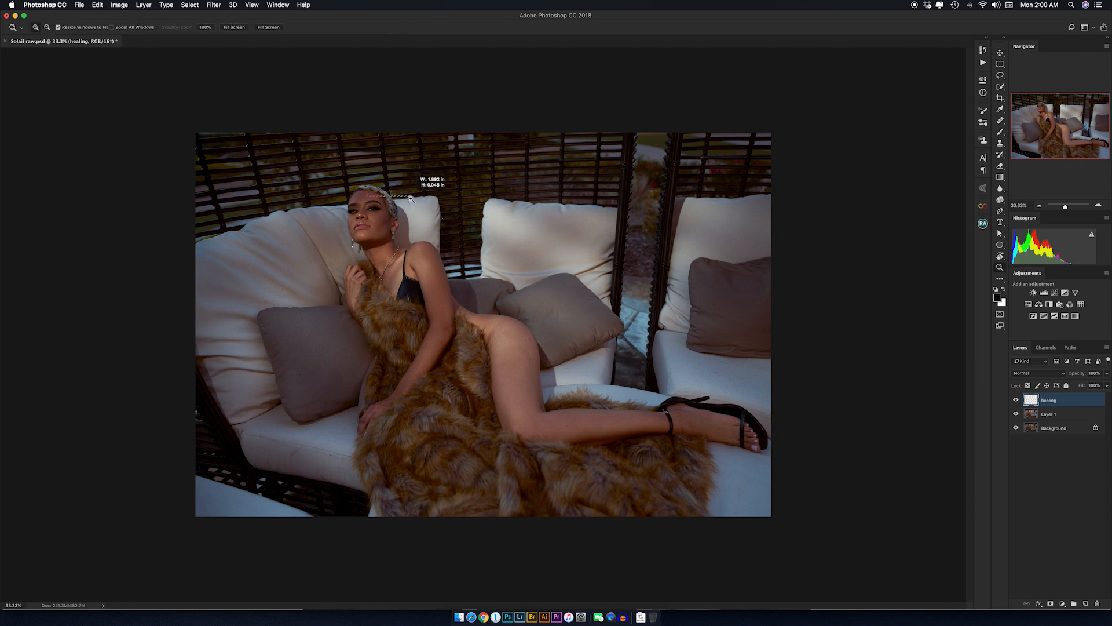
{"action": "scroll", "coordinate": [351, 182], "scroll_direction": "up", "scroll_amount": 10}
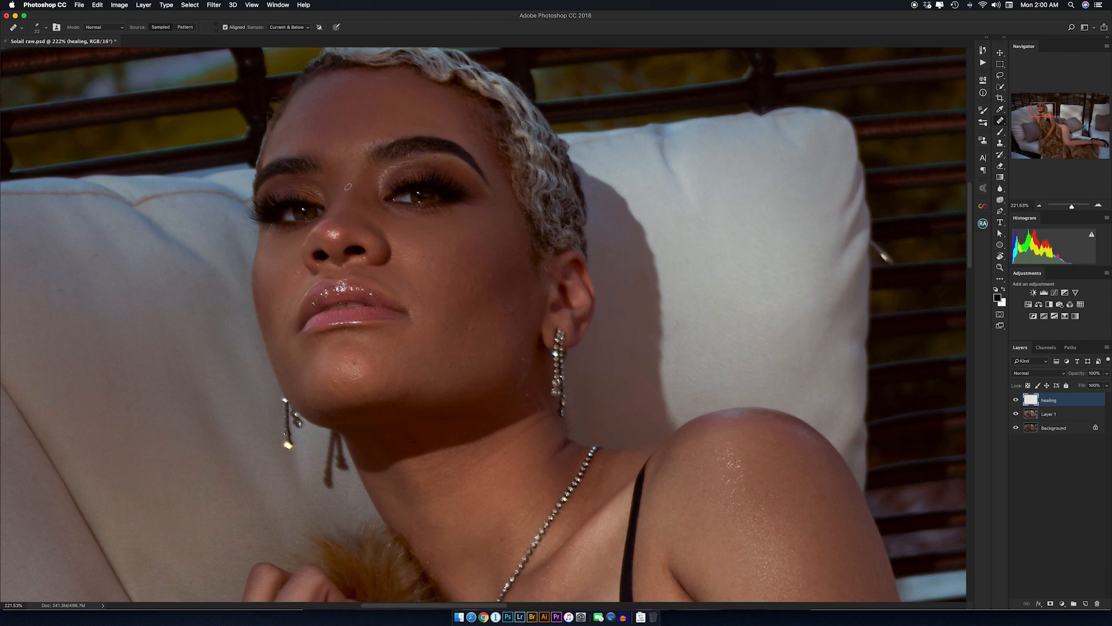
{"action": "key", "text": "super+z"}
{"action": "scroll", "coordinate": [368, 293], "scroll_direction": "down", "scroll_amount": 3}
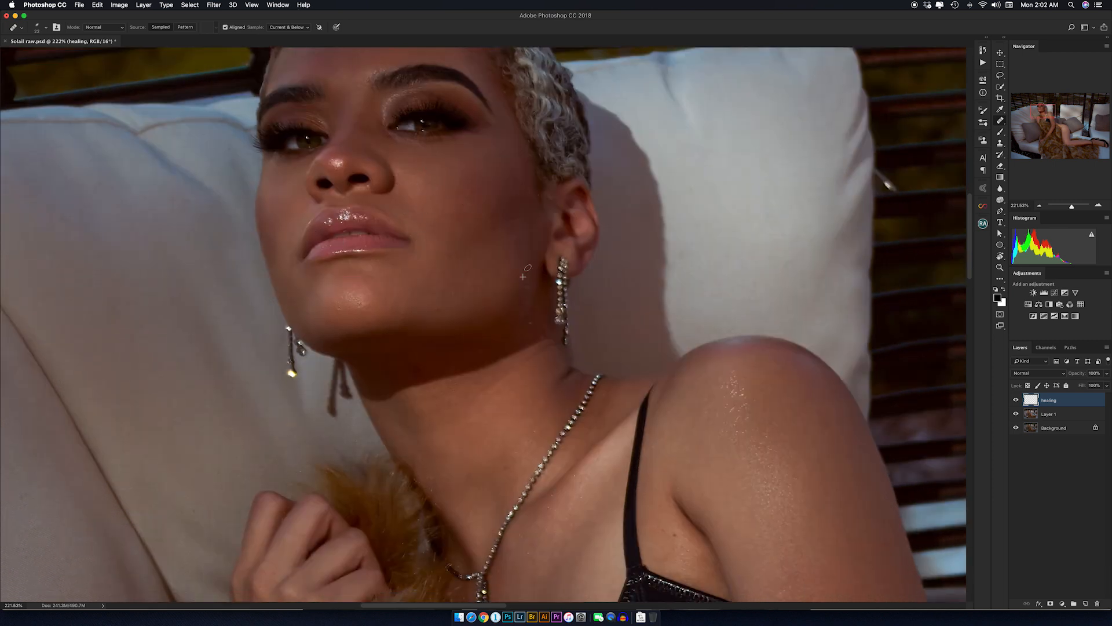
{"action": "left_click", "coordinate": [342, 301]}
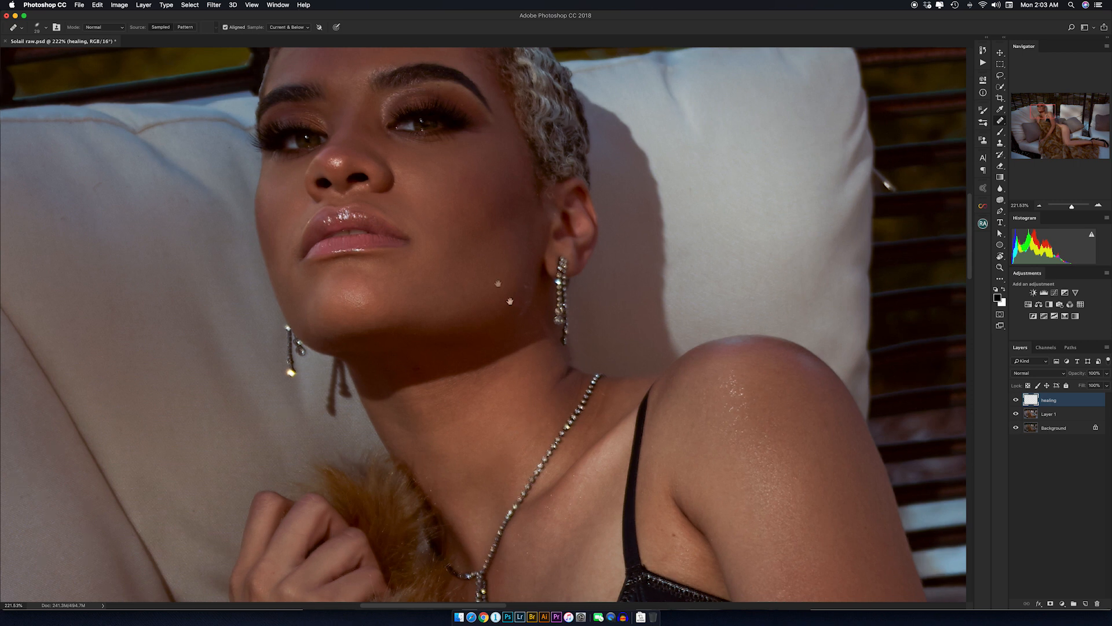
- Heal skin blemishes on the neck, chest, shoulder and upper arm
{"action": "left_click_drag", "start_coordinate": [510, 301], "coordinate": [436, 170]}
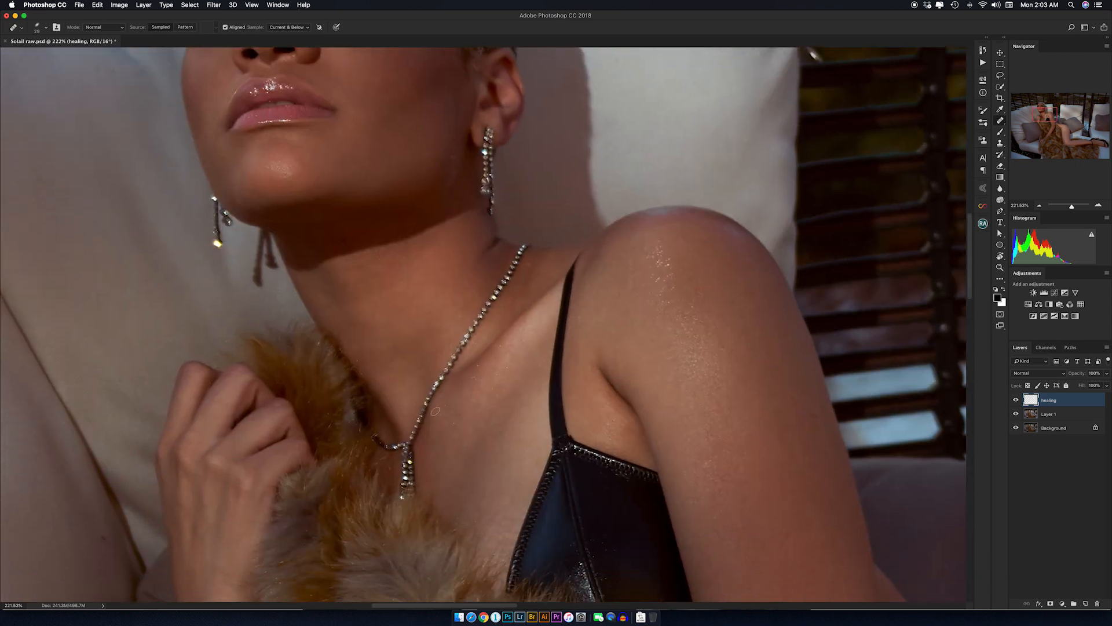
{"action": "left_click_drag", "start_coordinate": [436, 412], "coordinate": [394, 305]}
{"action": "scroll", "coordinate": [196, 316], "scroll_direction": "right", "scroll_amount": 5}
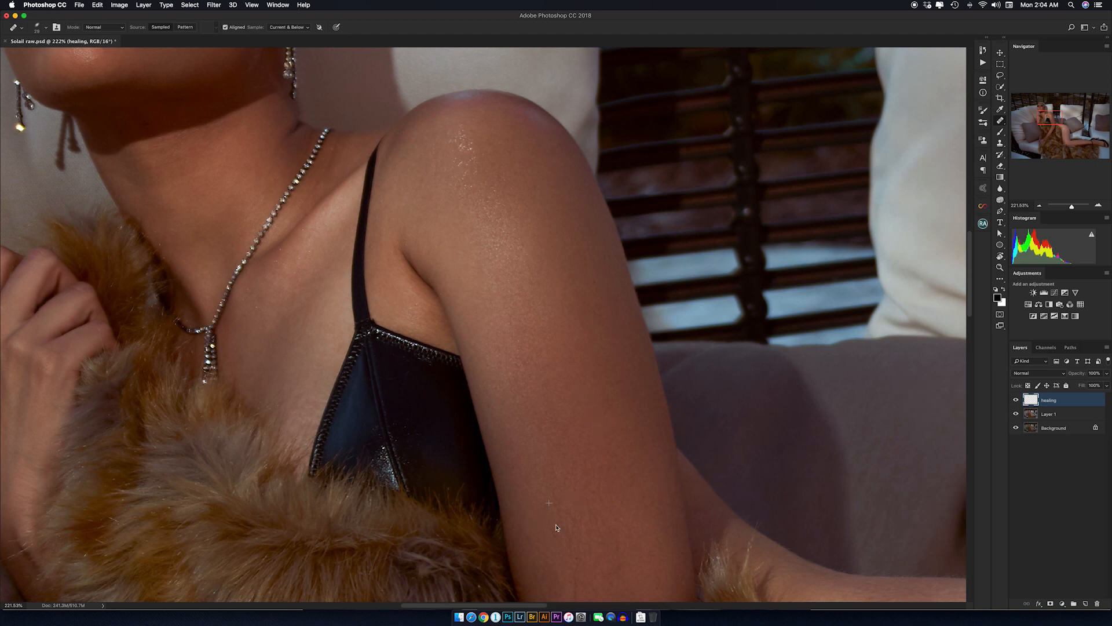
{"action": "scroll", "coordinate": [535, 481], "scroll_direction": "down", "scroll_amount": 5}
{"action": "key", "text": "z"}
{"action": "left_click", "coordinate": [589, 373], "text": "alt"}
{"action": "left_click", "coordinate": [589, 373]}
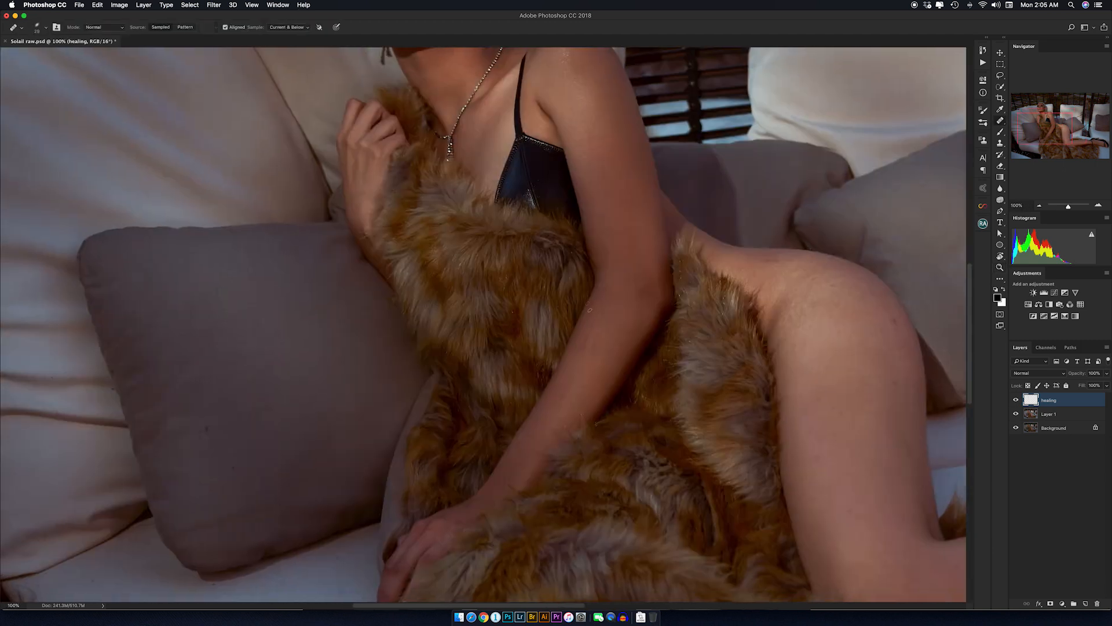
- Heal spots and uneven skin along the hip, thigh, lower leg and foot
{"action": "scroll", "coordinate": [570, 361], "scroll_direction": "right", "scroll_amount": 5}
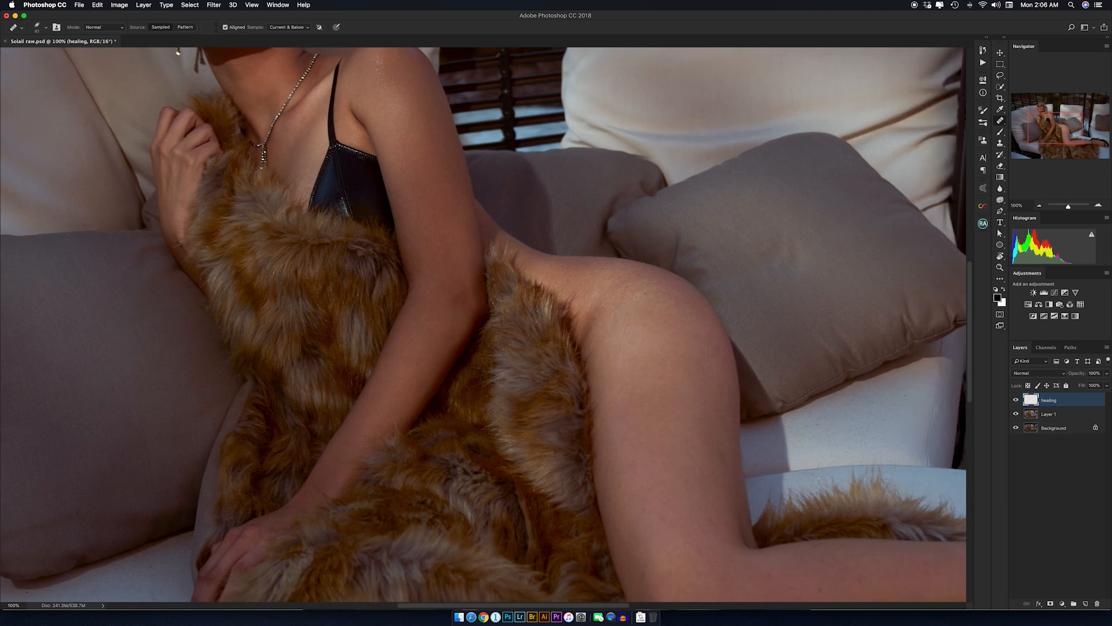
{"action": "scroll", "coordinate": [637, 297], "scroll_direction": "down", "scroll_amount": 5}
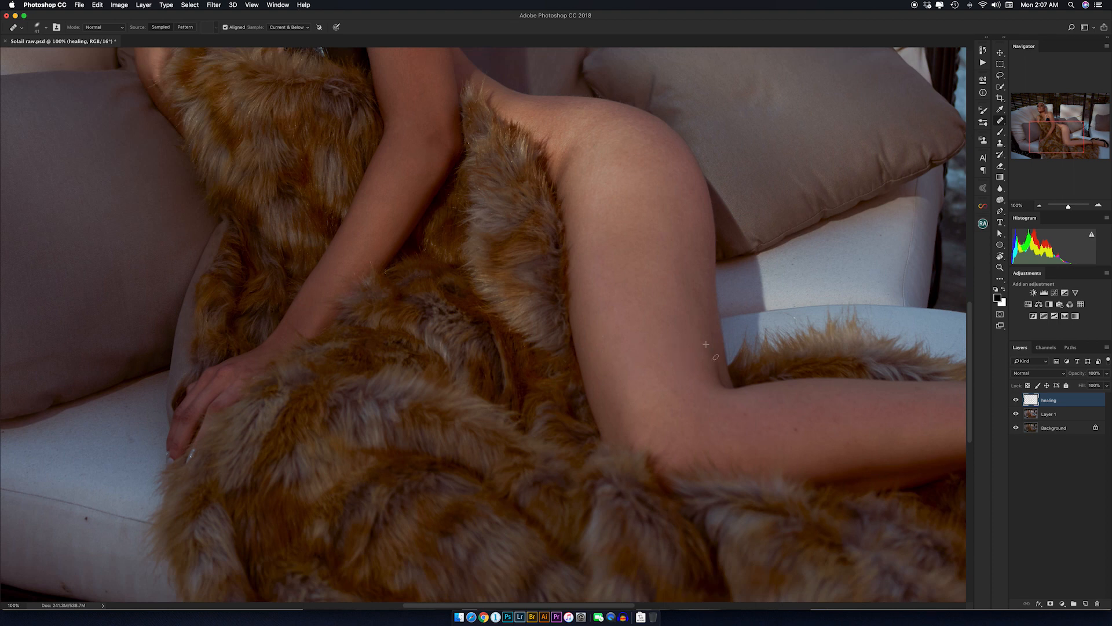
{"action": "scroll", "coordinate": [689, 408], "scroll_direction": "down", "scroll_amount": 4}
{"action": "scroll", "coordinate": [689, 408], "scroll_direction": "right", "scroll_amount": 3}
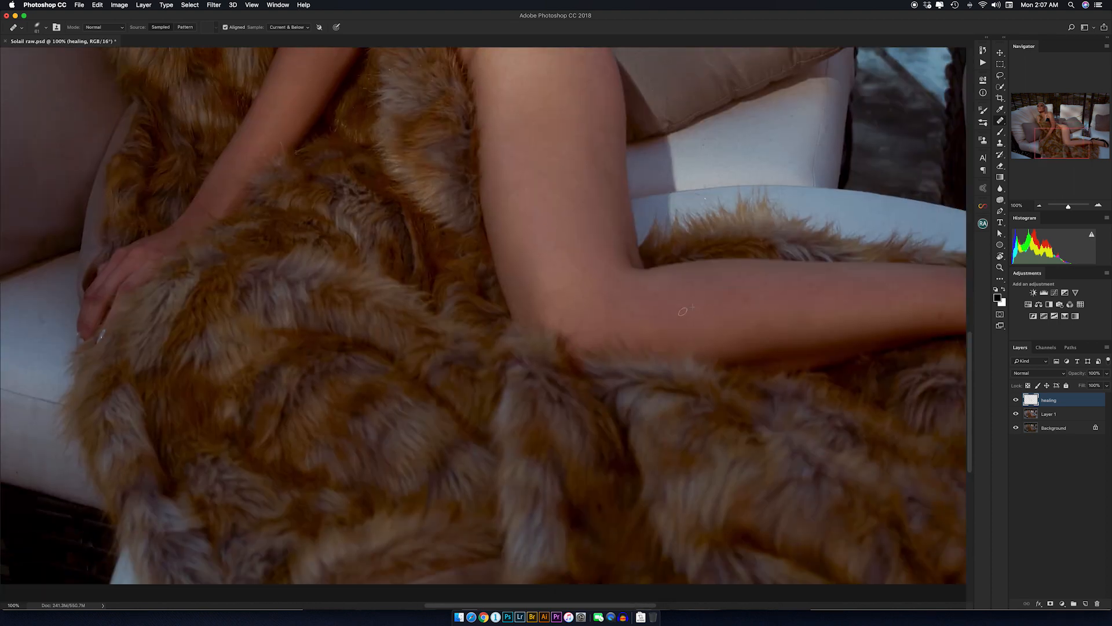
{"action": "scroll", "coordinate": [633, 298], "scroll_direction": "right", "scroll_amount": 8}
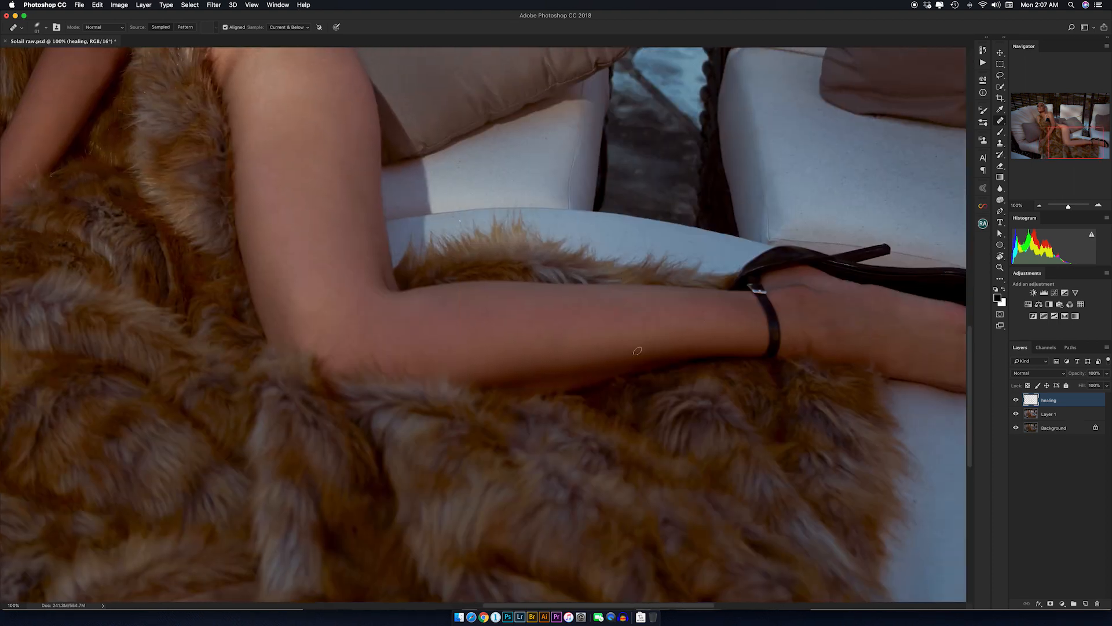
{"action": "scroll", "coordinate": [673, 299], "scroll_direction": "right", "scroll_amount": 5}
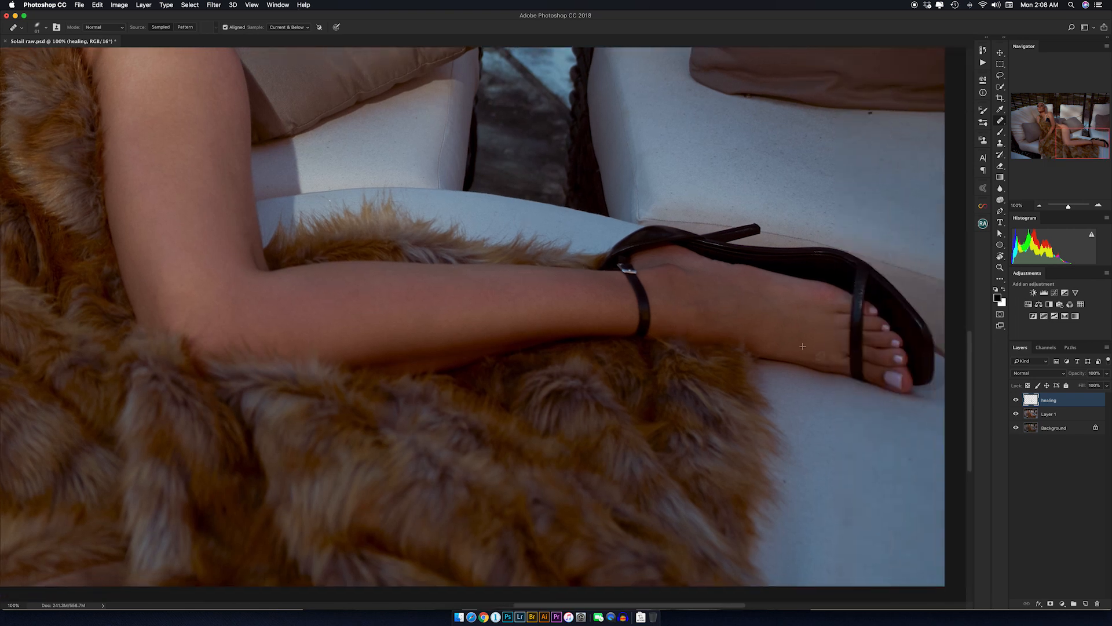
- Clean up a small remaining flaw with the Clone Stamp, sampling from the area beside it
{"action": "key", "text": "z"}
{"action": "left_click", "coordinate": [642, 278], "text": "alt"}
{"action": "left_click", "coordinate": [643, 278], "text": "alt"}
{"action": "left_click", "coordinate": [303, 364]}
{"action": "key", "text": "s"}
{"action": "left_click", "coordinate": [269, 393], "text": "alt"}
{"action": "left_click_drag", "start_coordinate": [283, 394], "coordinate": [292, 405]}
{"action": "key", "text": "z"}
{"action": "left_click", "coordinate": [334, 273], "text": "alt"}
{"action": "left_click", "coordinate": [335, 274], "text": "alt"}
{"action": "left_click", "coordinate": [334, 274], "text": "alt"}
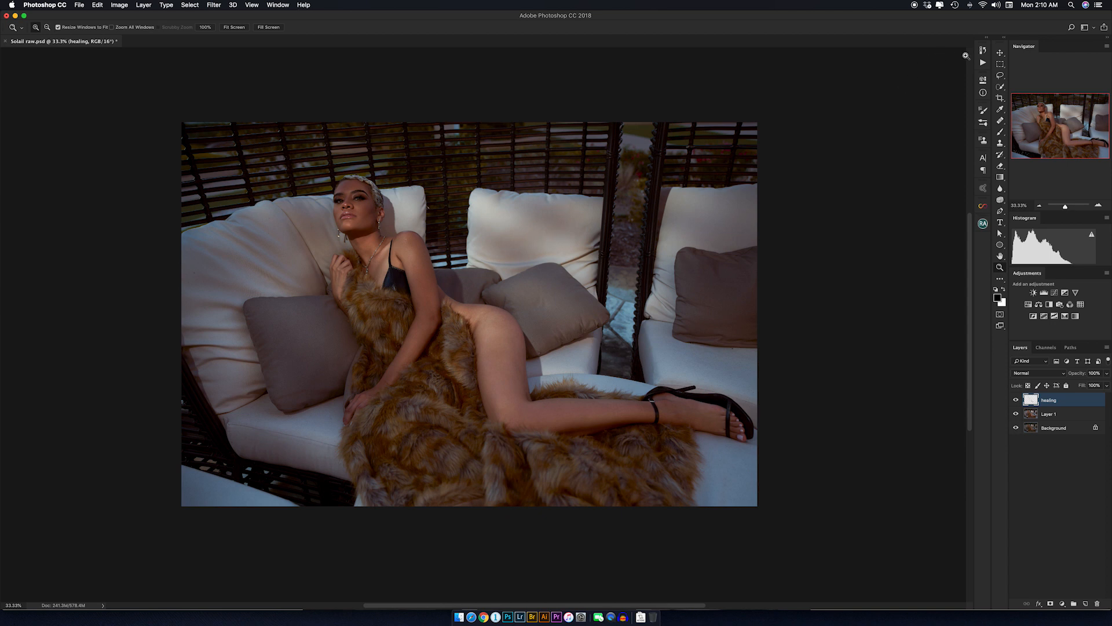
- Run the Frequency 16 bit action to begin the frequency separation
{"action": "left_click", "coordinate": [983, 63]}
{"action": "left_click", "coordinate": [907, 94]}
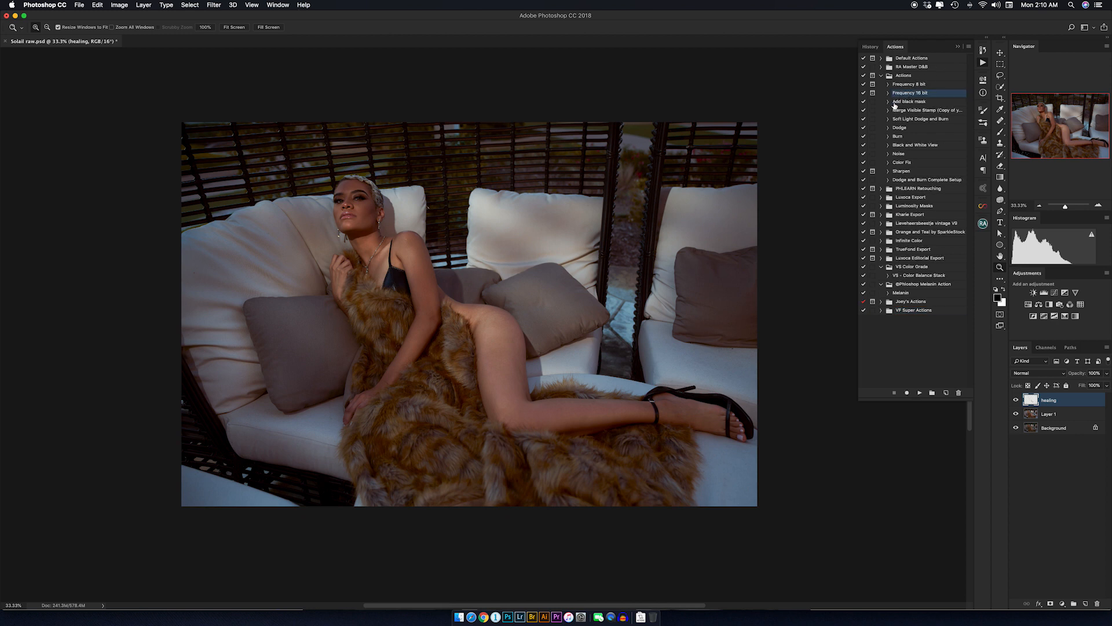
{"action": "left_click", "coordinate": [920, 393]}
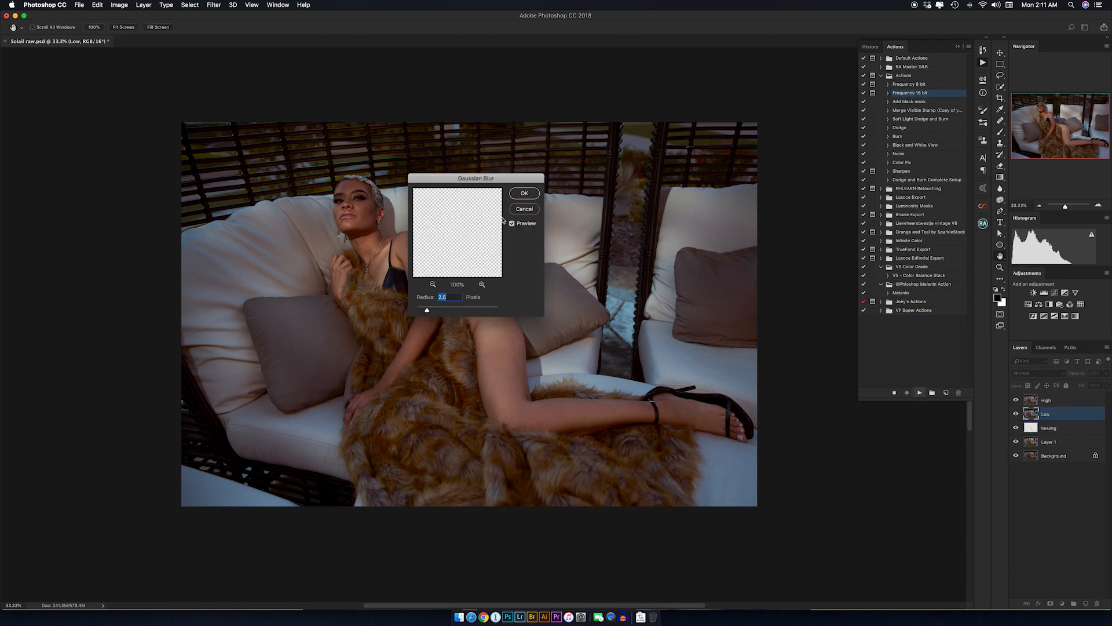
- Set the Low layer's Gaussian Blur radius to 3.1 pixels while previewing the face, and complete the frequency separation
{"action": "left_click", "coordinate": [360, 210]}
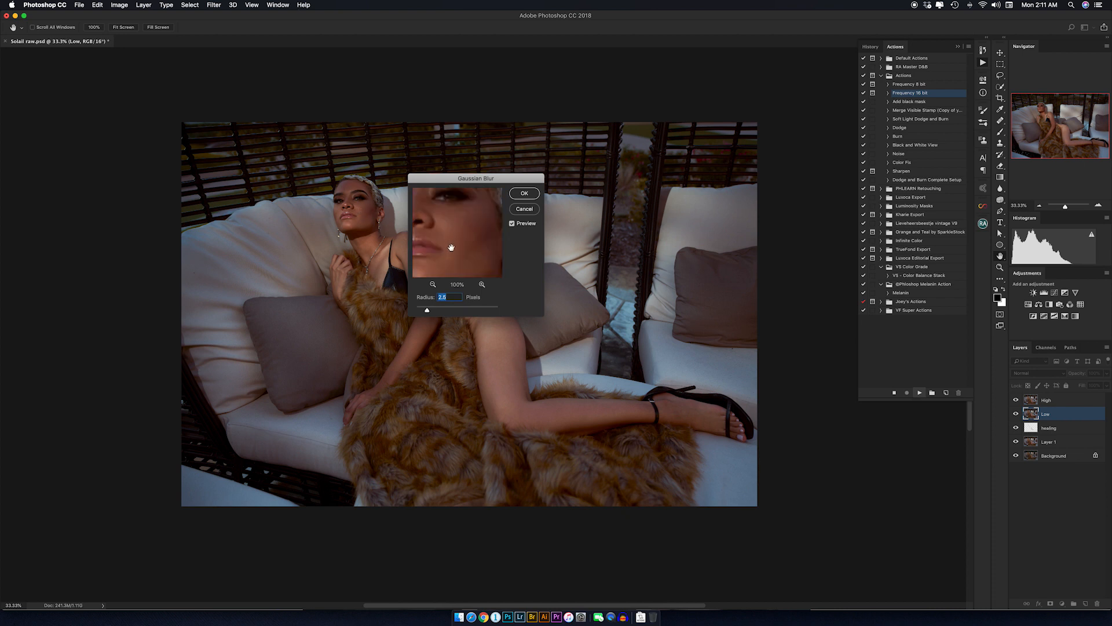
{"action": "key", "text": "Up"}
{"action": "key", "text": "Up"}
{"action": "key", "text": "Up"}
{"action": "key", "text": "Up"}
{"action": "key", "text": "Up"}
{"action": "key", "text": "Up"}
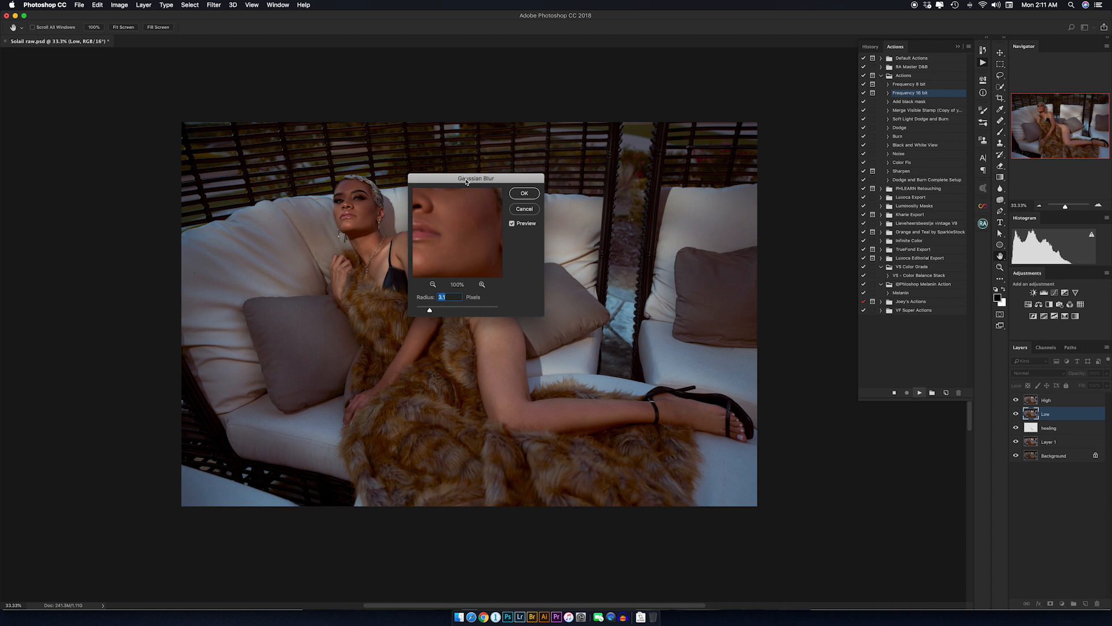
{"action": "key", "text": "Return"}
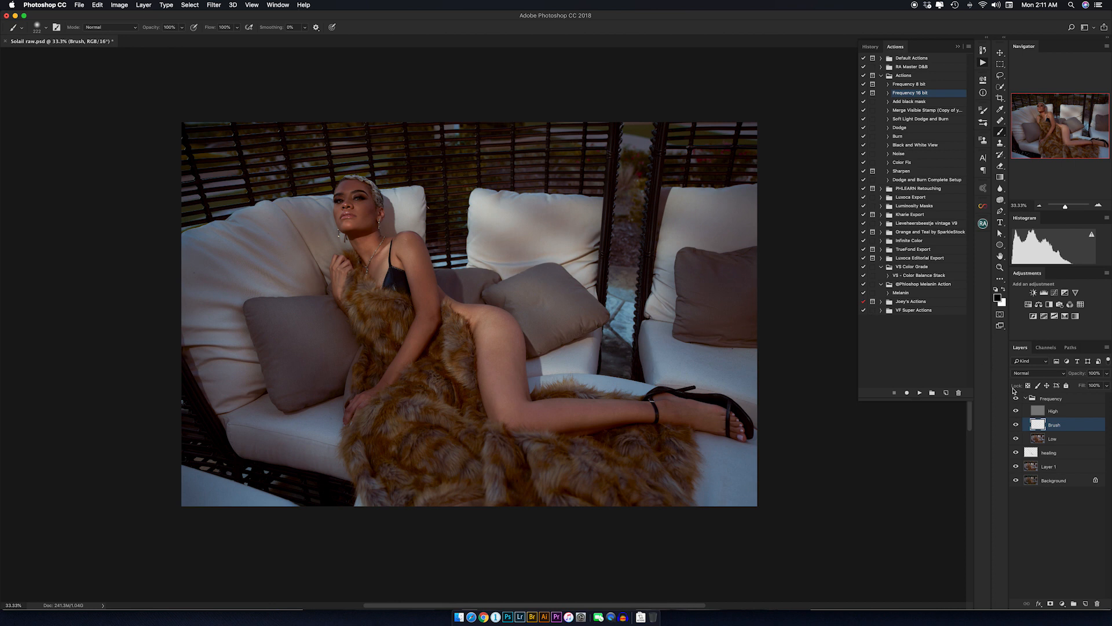
- Duplicate the Low layer in the Frequency group and ready the Mixer Brush with Sample All Layers off
{"action": "left_click", "coordinate": [1040, 440]}
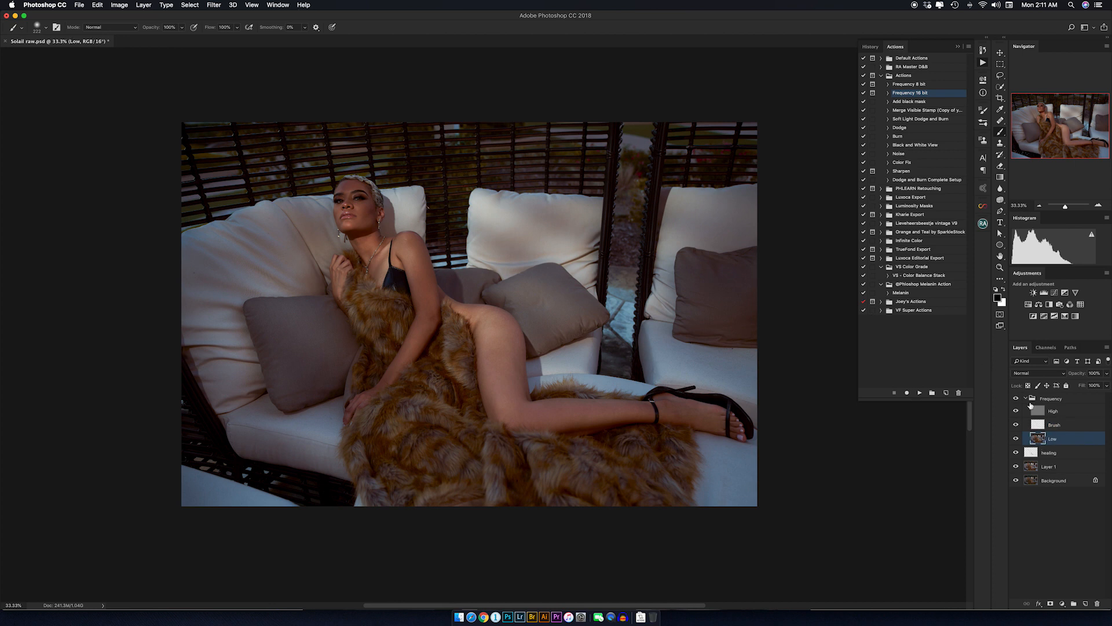
{"action": "left_click", "coordinate": [958, 48]}
{"action": "key", "text": "shift+b"}
{"action": "key", "text": "shift+b"}
{"action": "key", "text": "shift+b"}
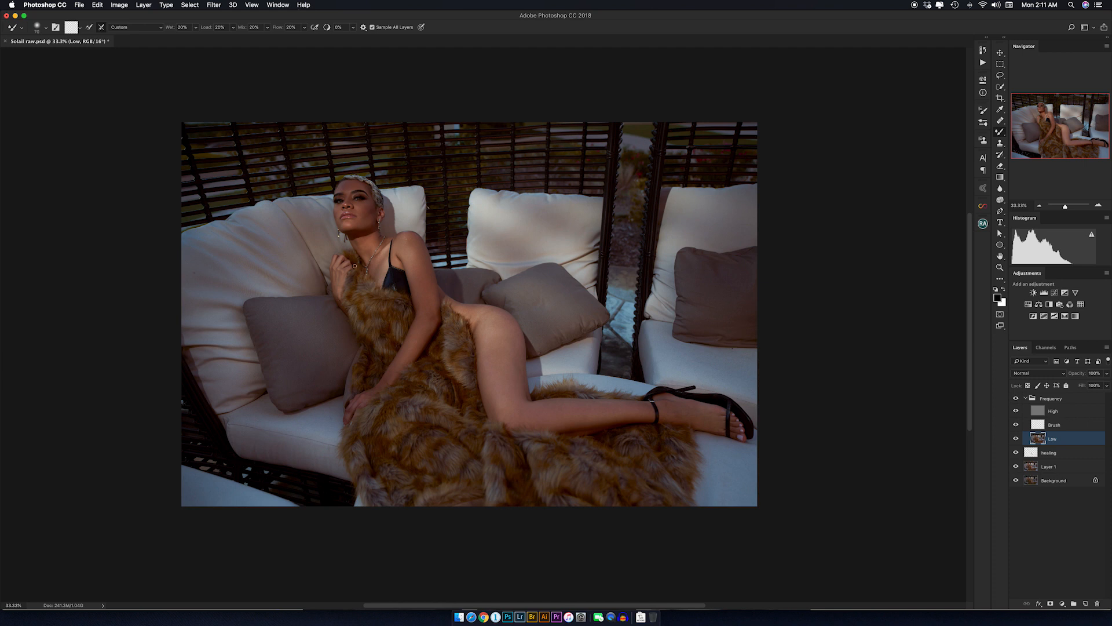
{"action": "key", "text": "super+j"}
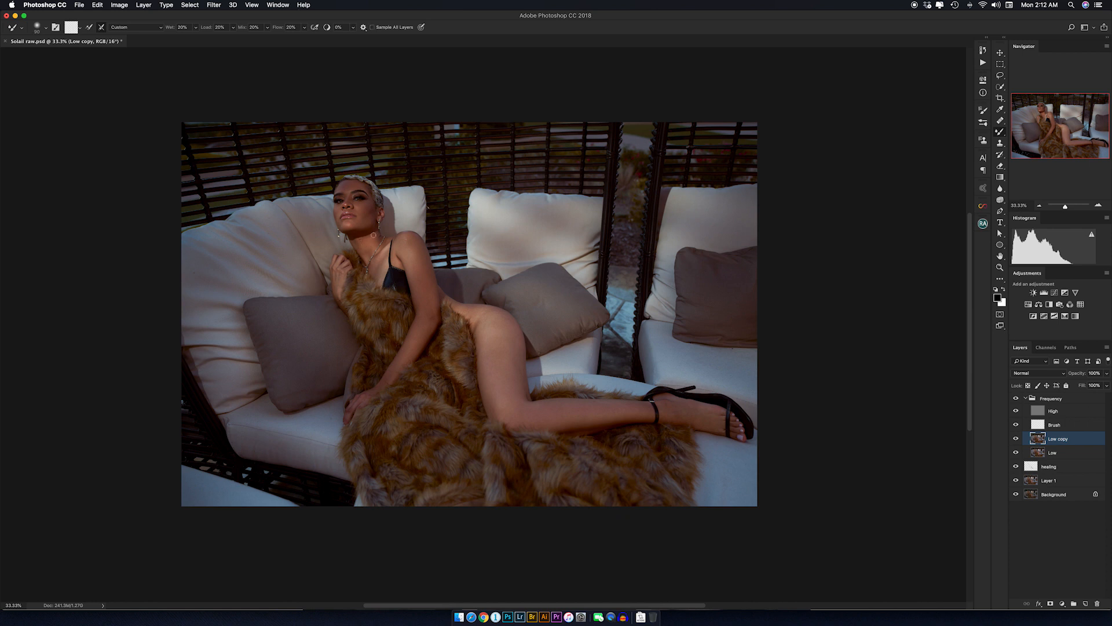
- Smooth the skin tone transitions on the Low copy layer with the Mixer Brush, varying the brush size to suit each area
{"action": "key", "text": "bracketright"}
{"action": "key", "text": "bracketright"}
{"action": "key", "text": "bracketright"}
{"action": "key", "text": "bracketleft"}
{"action": "key", "text": "bracketleft"}
{"action": "key", "text": "bracketright"}
{"action": "key", "text": "bracketright"}
{"action": "key", "text": "bracketright"}
{"action": "key", "text": "bracketleft"}
{"action": "key", "text": "bracketleft"}
{"action": "key", "text": "bracketleft"}
{"action": "key", "text": "bracketleft"}
{"action": "key", "text": "bracketleft"}
{"action": "key", "text": "bracketleft"}
{"action": "key", "text": "bracketleft"}
{"action": "key", "text": "bracketright"}
{"action": "key", "text": "bracketright"}
{"action": "key", "text": "bracketleft"}
{"action": "key", "text": "bracketleft"}
{"action": "key", "text": "bracketleft"}
- Compare the image with and without the Low copy layer, and set the Frequency group's opacity to 51%
{"action": "left_click", "coordinate": [1018, 440]}
{"action": "left_click", "coordinate": [1017, 440]}
{"action": "left_click", "coordinate": [1018, 440]}
{"action": "left_click", "coordinate": [1018, 441]}
{"action": "left_click", "coordinate": [1018, 440]}
{"action": "left_click", "coordinate": [1019, 440]}
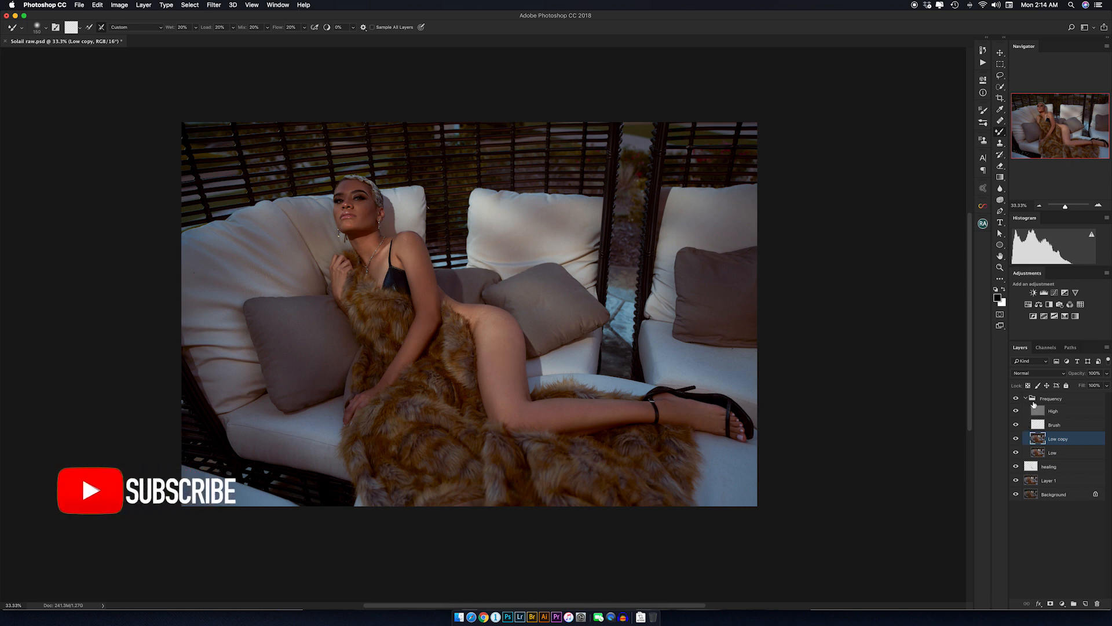
{"action": "left_click", "coordinate": [1025, 398]}
{"action": "left_click_drag", "start_coordinate": [1075, 373], "coordinate": [1054, 376]}
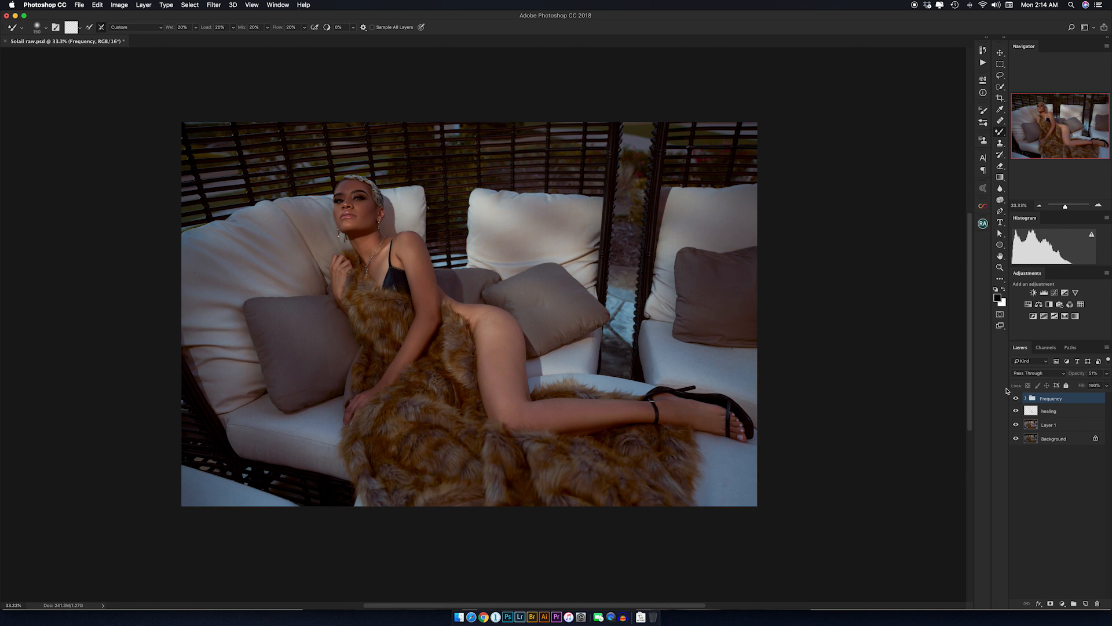
- Run the Dodge and Burn Complete Setup action above the Frequency group
{"action": "left_click", "coordinate": [982, 64]}
{"action": "left_click", "coordinate": [907, 179]}
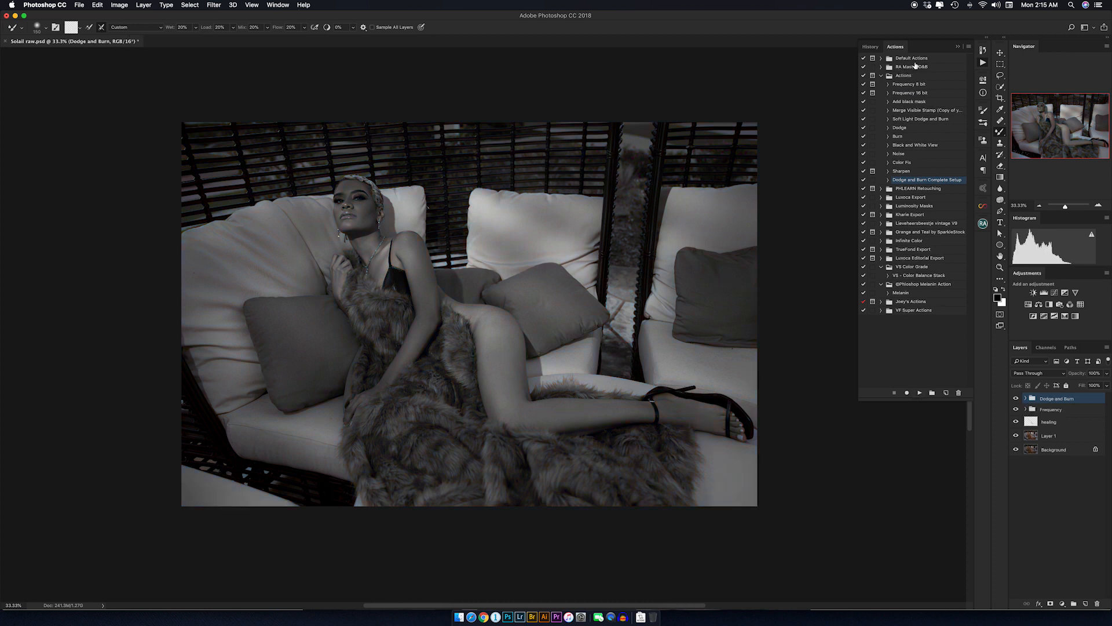
{"action": "left_click", "coordinate": [959, 48]}
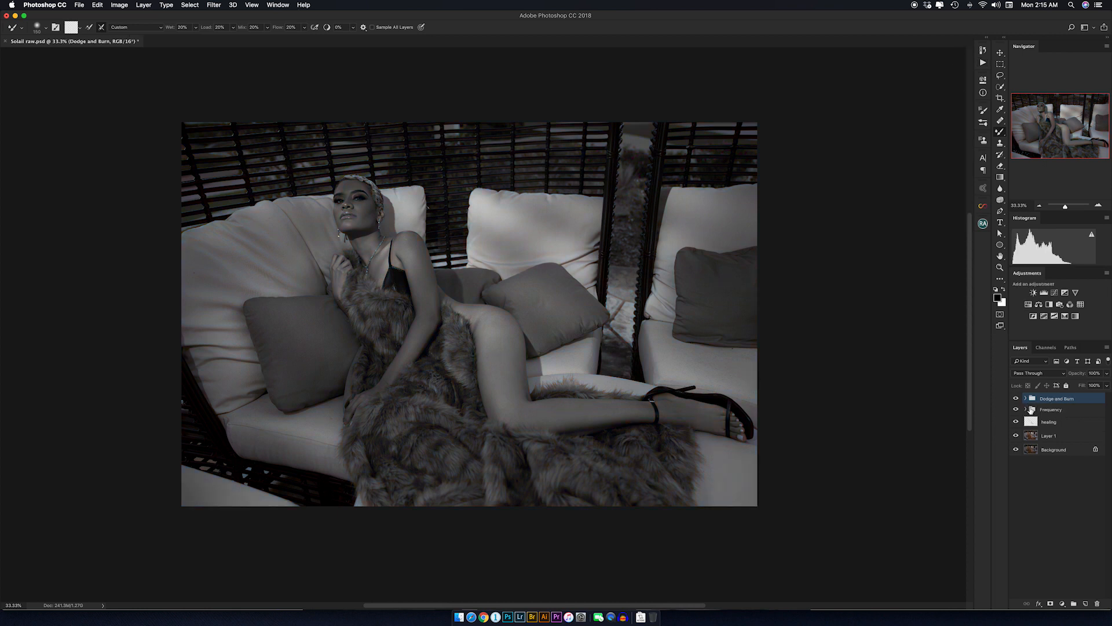
- Add a Curves adjustment at the top of the Dodge and Burn group and bend it to increase contrast
{"action": "left_click", "coordinate": [1025, 398]}
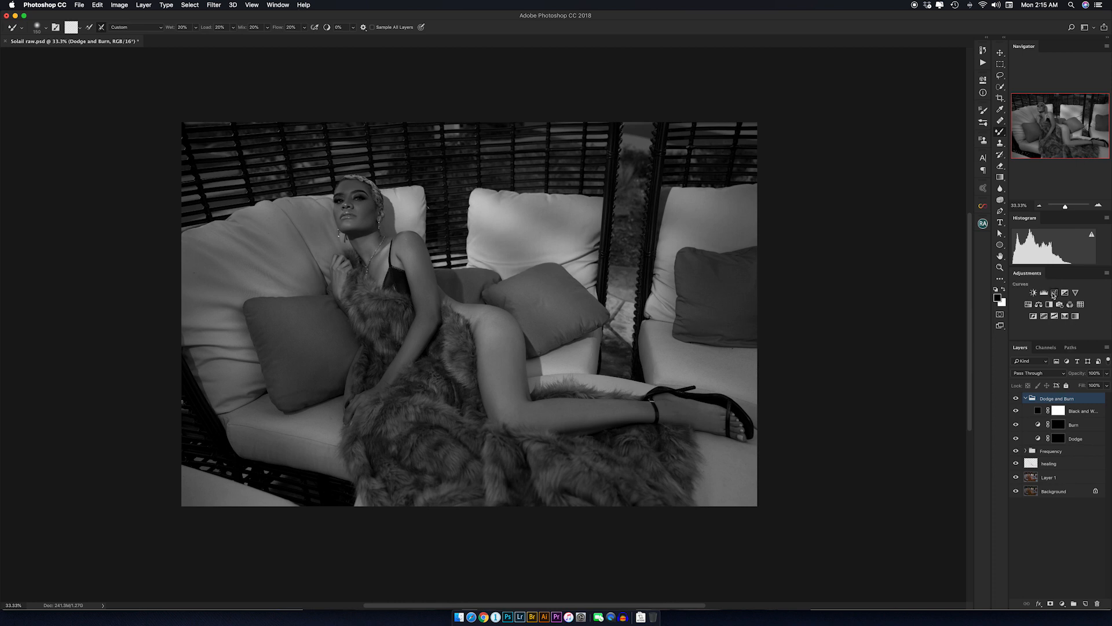
{"action": "left_click", "coordinate": [1054, 294]}
{"action": "left_click_drag", "start_coordinate": [857, 212], "coordinate": [858, 220]}
{"action": "left_click_drag", "start_coordinate": [914, 164], "coordinate": [911, 153]}
{"action": "left_click", "coordinate": [958, 77]}
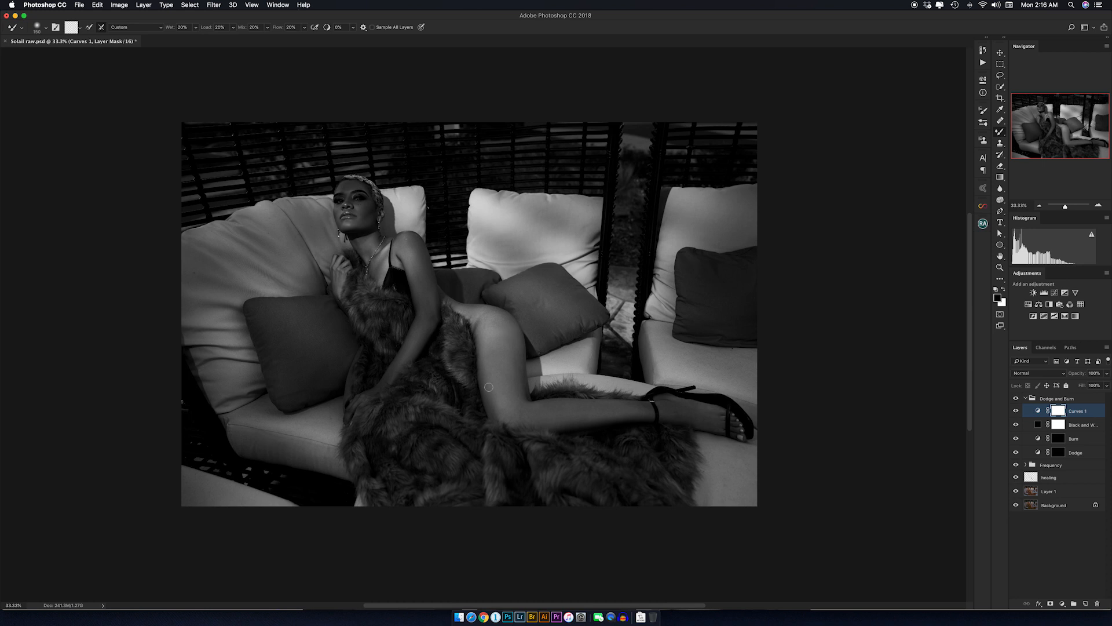
- Paint white on the Dodge layer mask with a soft brush to brighten the highlights on the face
{"action": "left_click", "coordinate": [1075, 453]}
{"action": "key", "text": "z"}
{"action": "left_click_drag", "start_coordinate": [314, 172], "coordinate": [633, 478]}
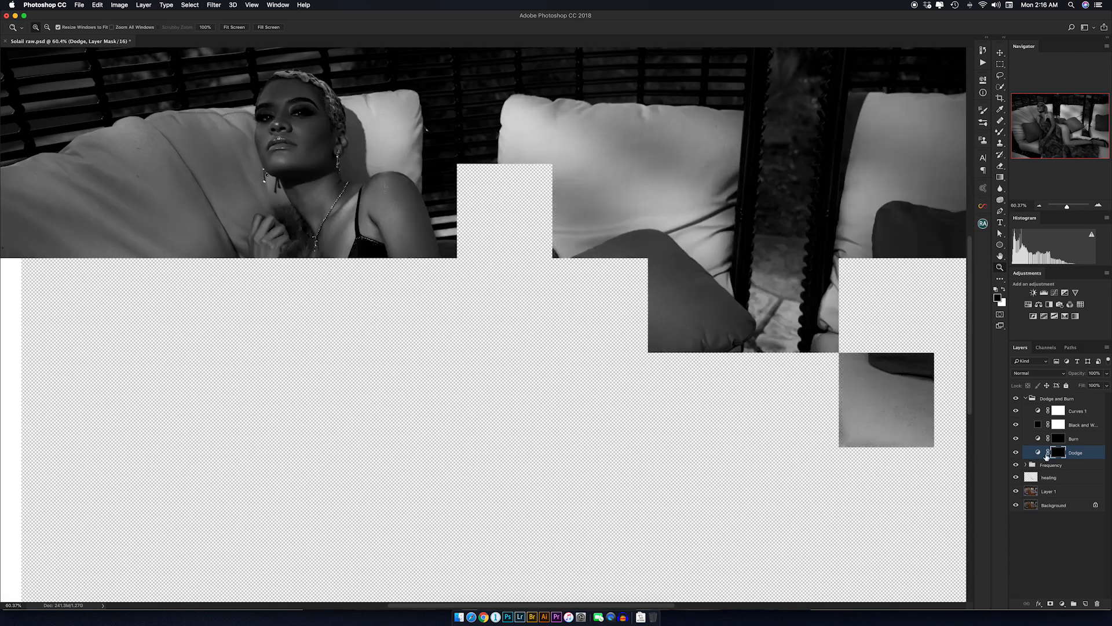
{"action": "key", "text": "b"}
{"action": "key", "text": "x"}
{"action": "key", "text": "bracketright"}
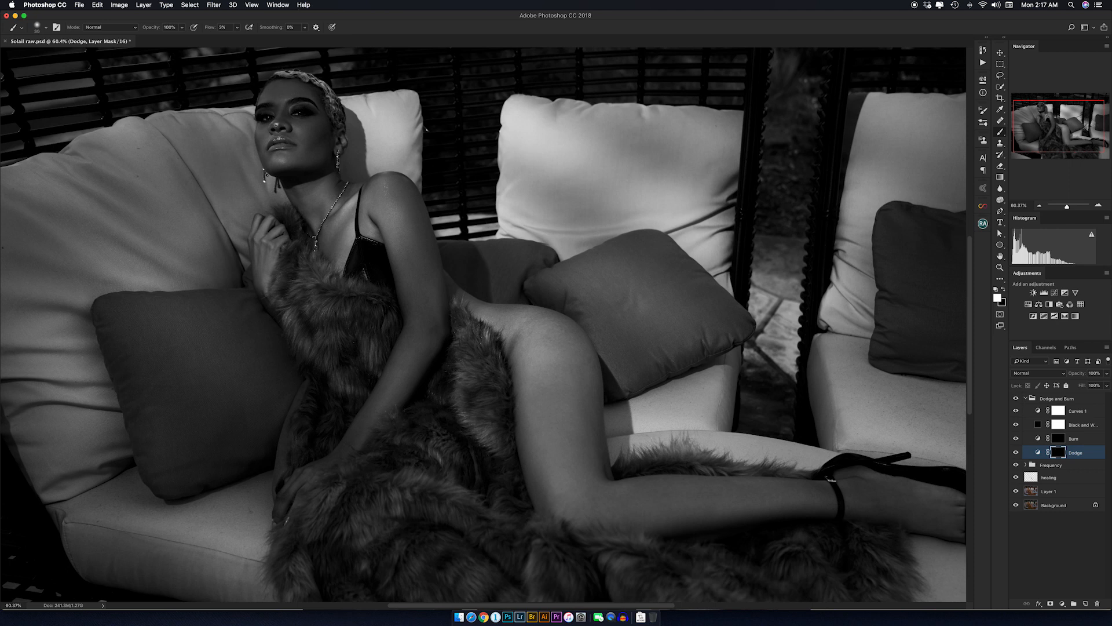
{"action": "key", "text": "bracketright"}
{"action": "key", "text": "bracketright"}
{"action": "key", "text": "bracketright"}
{"action": "key", "text": "bracketright"}
{"action": "left_click_drag", "start_coordinate": [262, 137], "coordinate": [262, 130]}
- Dodge the highlights on the shoulder, arm and thigh in the Dodge mask, adjusting the brush size for each area
{"action": "key", "text": "bracketright"}
{"action": "key", "text": "bracketright"}
{"action": "key", "text": "bracketright"}
{"action": "key", "text": "bracketright"}
{"action": "key", "text": "bracketright"}
{"action": "key", "text": "bracketright"}
{"action": "key", "text": "bracketright"}
{"action": "key", "text": "bracketright"}
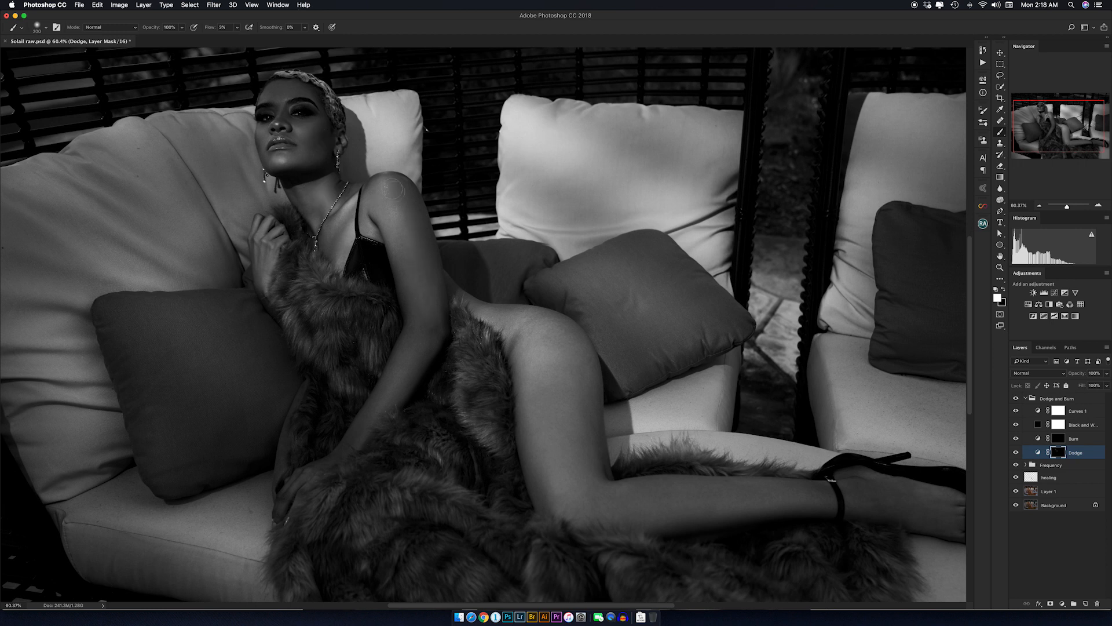
{"action": "key", "text": "bracketleft"}
{"action": "key", "text": "bracketleft"}
{"action": "key", "text": "bracketright"}
{"action": "key", "text": "bracketright"}
{"action": "key", "text": "bracketright"}
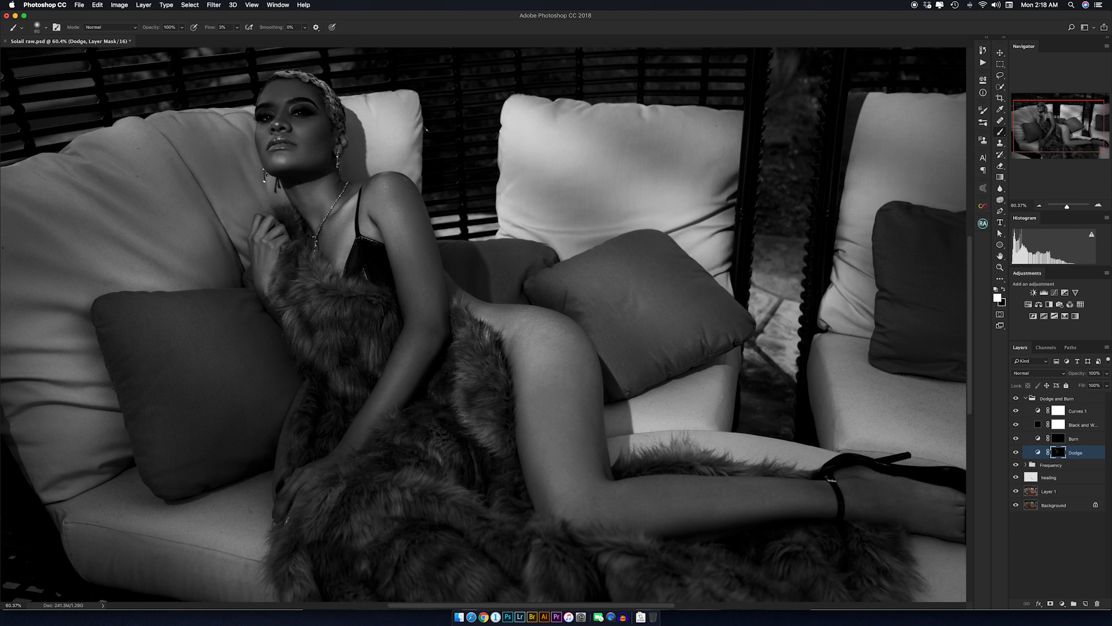
{"action": "key", "text": "bracketright"}
{"action": "key", "text": "bracketright"}
{"action": "key", "text": "bracketright"}
{"action": "key", "text": "bracketright"}
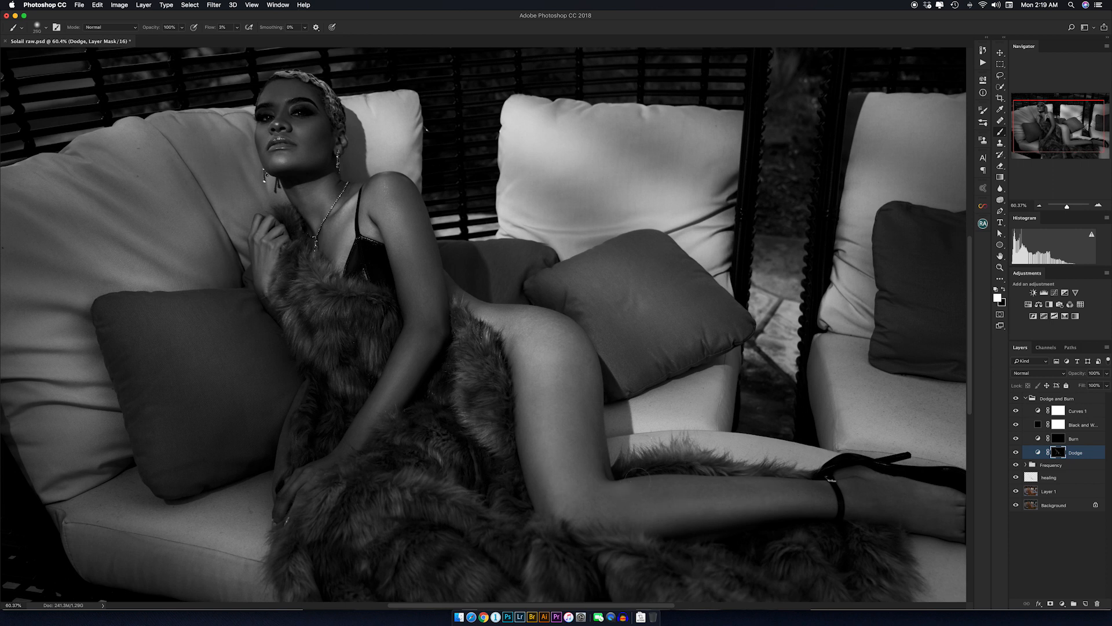
- Dodge the highlights along the lower leg and foot in the Dodge mask, resizing the brush as needed
{"action": "scroll", "coordinate": [648, 367], "scroll_direction": "down", "scroll_amount": 3}
{"action": "scroll", "coordinate": [647, 366], "scroll_direction": "right", "scroll_amount": 5}
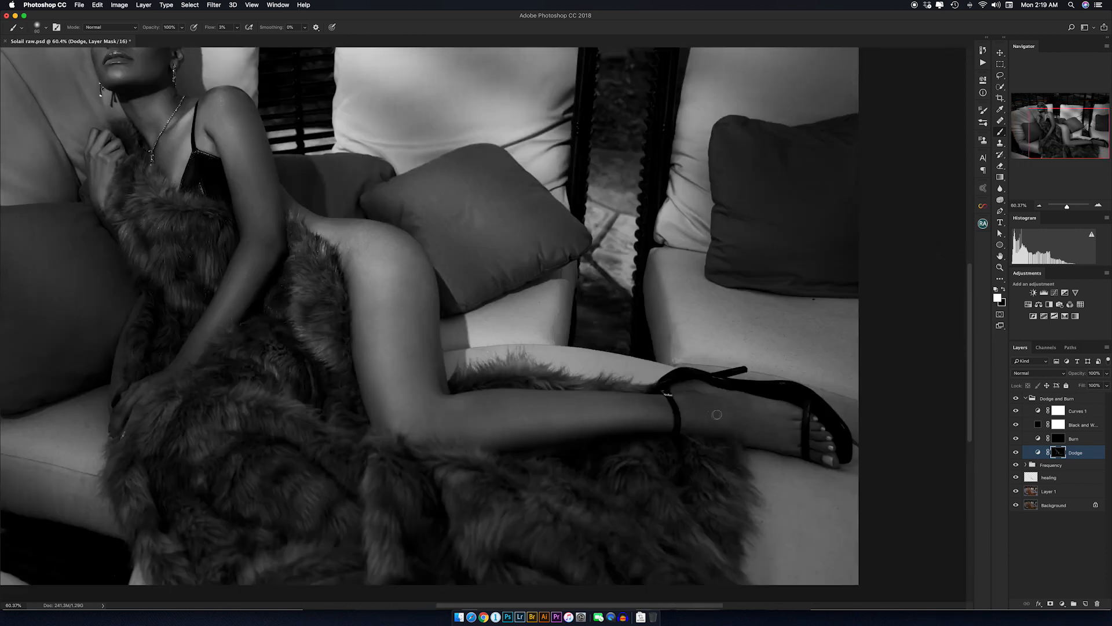
{"action": "key", "text": "bracketright"}
{"action": "key", "text": "bracketright"}
{"action": "key", "text": "bracketright"}
{"action": "key", "text": "bracketleft"}
{"action": "key", "text": "bracketleft"}
{"action": "key", "text": "bracketleft"}
{"action": "key", "text": "bracketright"}
{"action": "key", "text": "bracketright"}
{"action": "key", "text": "bracketleft"}
{"action": "key", "text": "bracketleft"}
{"action": "key", "text": "bracketleft"}
- Compare the image with and without the Dodge layer, and examine the whole picture
{"action": "left_click", "coordinate": [1015, 452]}
{"action": "left_click", "coordinate": [1015, 452]}
{"action": "key", "text": "z"}
{"action": "left_click", "coordinate": [464, 253], "text": "alt"}
{"action": "left_click", "coordinate": [464, 253], "text": "alt"}
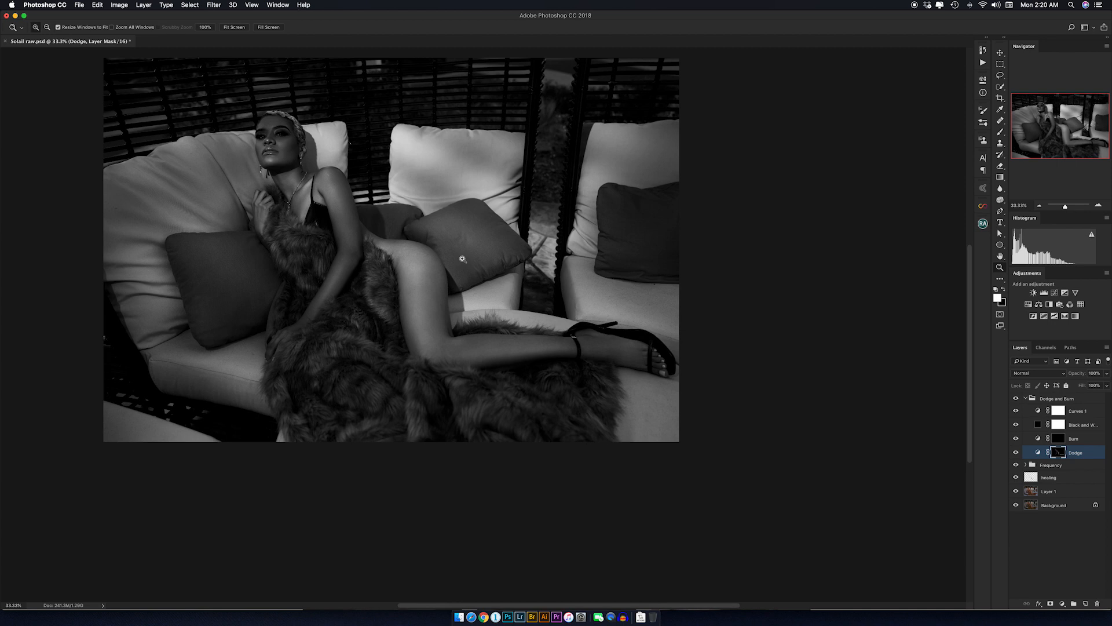
- Paint white on the Burn layer mask with a soft low-flow brush to deepen the body's shadows, resizing the brush for each area
{"action": "key", "text": "alt+bracketright"}
{"action": "key", "text": "b"}
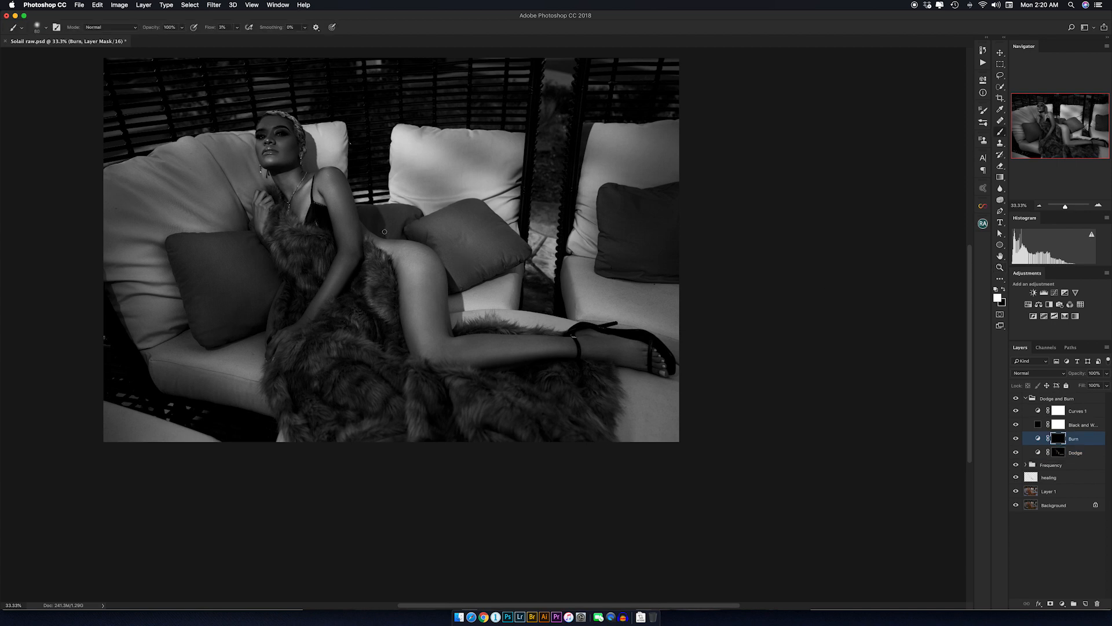
{"action": "key", "text": "bracketright"}
{"action": "key", "text": "bracketright"}
{"action": "key", "text": "bracketright"}
{"action": "key", "text": "bracketright"}
{"action": "key", "text": "bracketright"}
{"action": "key", "text": "bracketleft"}
{"action": "key", "text": "bracketleft"}
{"action": "key", "text": "bracketleft"}
{"action": "key", "text": "bracketleft"}
- Hide the Curves 1 and Black and White helper layers and collapse the Dodge and Burn group
{"action": "left_click", "coordinate": [1015, 410]}
{"action": "left_click", "coordinate": [1016, 423]}
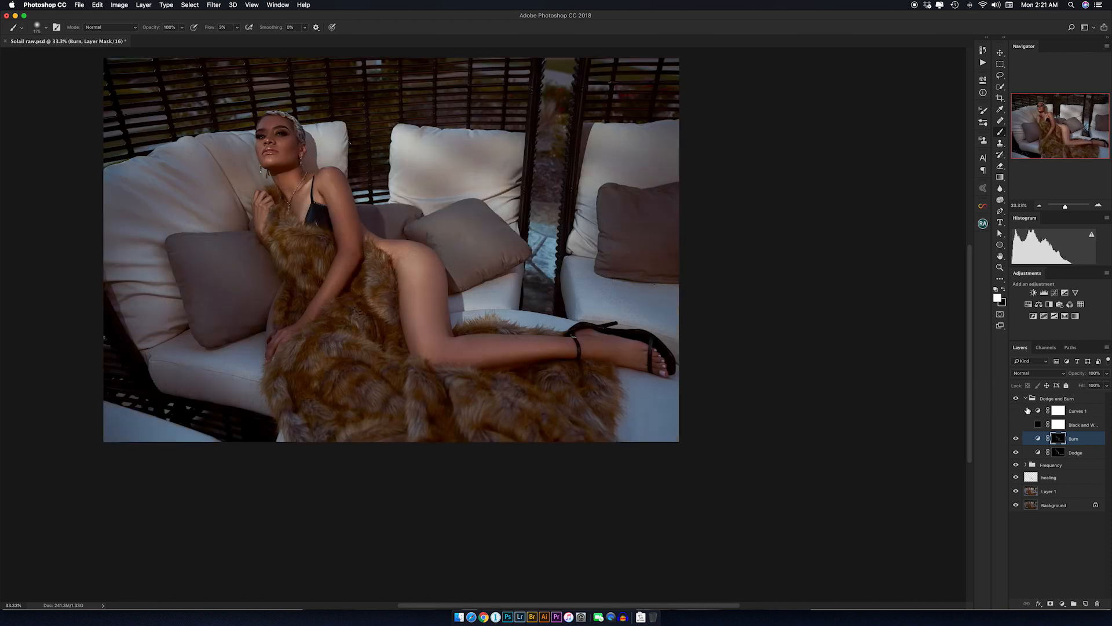
{"action": "left_click", "coordinate": [1024, 399]}
- Compare the image with and without the Dodge and Burn group
{"action": "left_click", "coordinate": [1016, 399]}
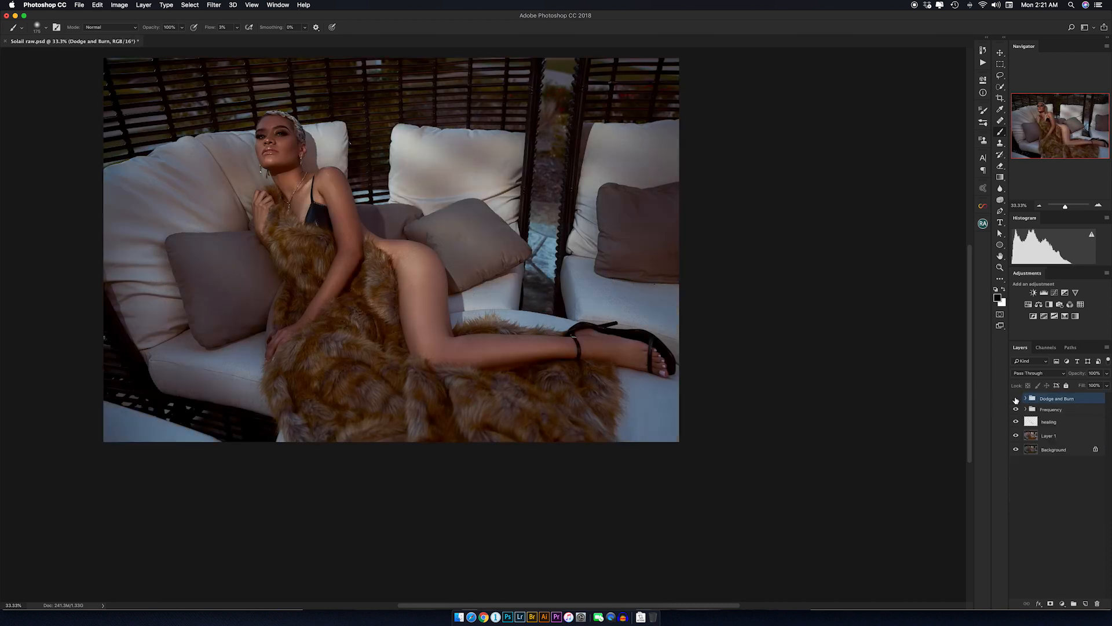
{"action": "left_click", "coordinate": [1016, 399]}
{"action": "left_click", "coordinate": [1016, 400]}
{"action": "left_click", "coordinate": [1016, 400]}
{"action": "left_click", "coordinate": [1016, 400]}
{"action": "left_click", "coordinate": [1016, 399]}
{"action": "left_click", "coordinate": [1016, 400]}
{"action": "left_click", "coordinate": [1017, 400]}
- Add a Curves adjustment layer and raise the curve from a tone sampled on the head, with input 97 at output 124
{"action": "left_click", "coordinate": [1054, 293]}
{"action": "left_click", "coordinate": [805, 116]}
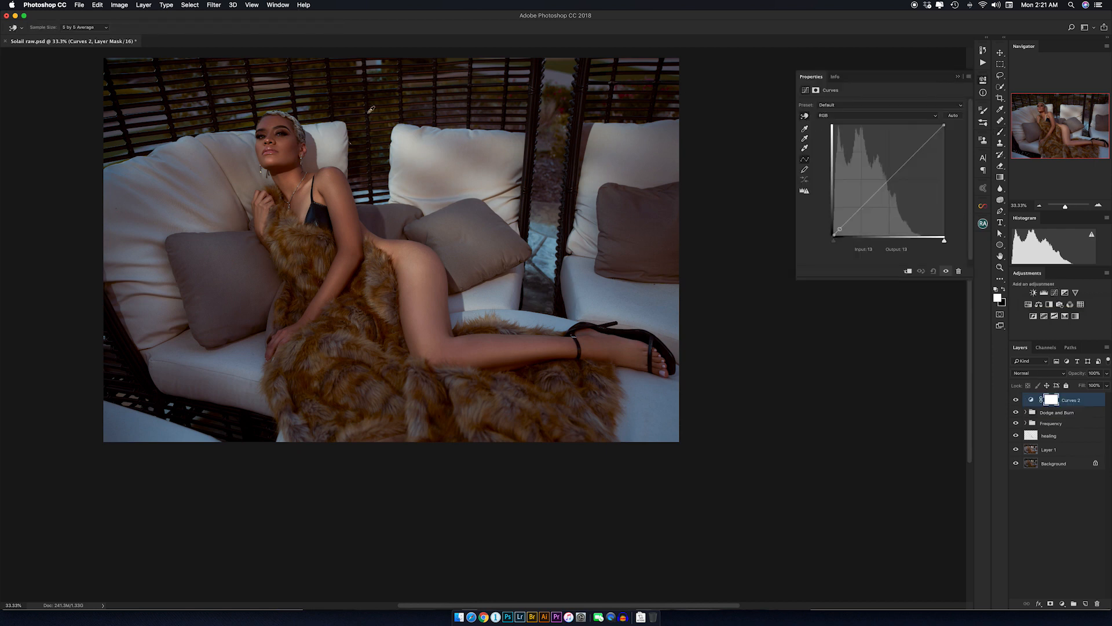
{"action": "left_click_drag", "start_coordinate": [277, 122], "coordinate": [275, 110]}
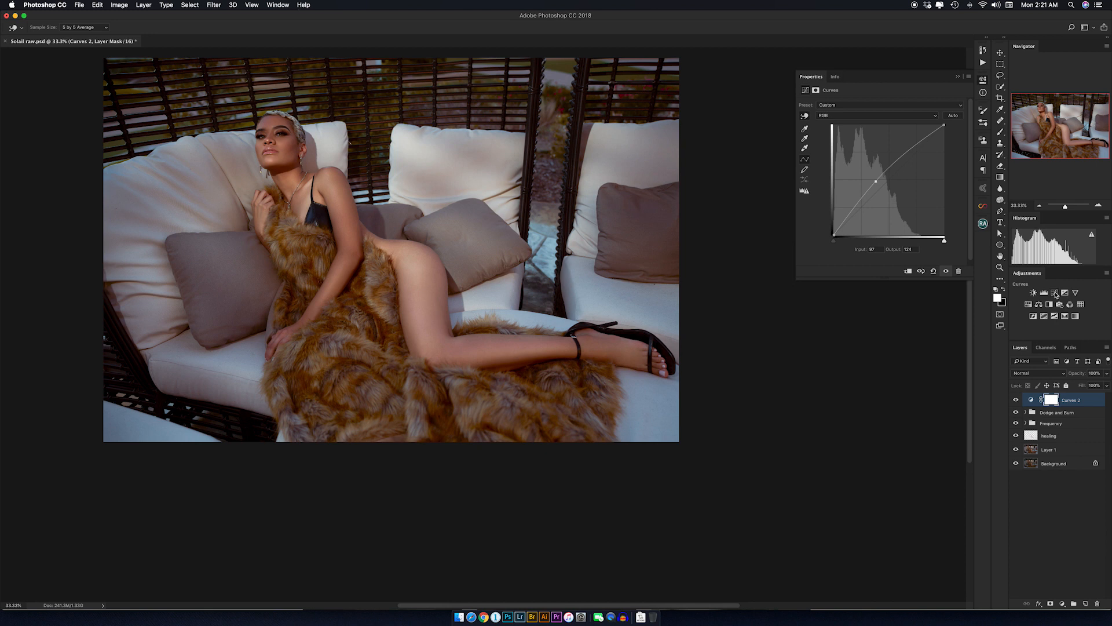
- Add a second Curves layer with the brightening one hidden, and lower the tone sampled on the thigh to output 101
{"action": "left_click", "coordinate": [1054, 292]}
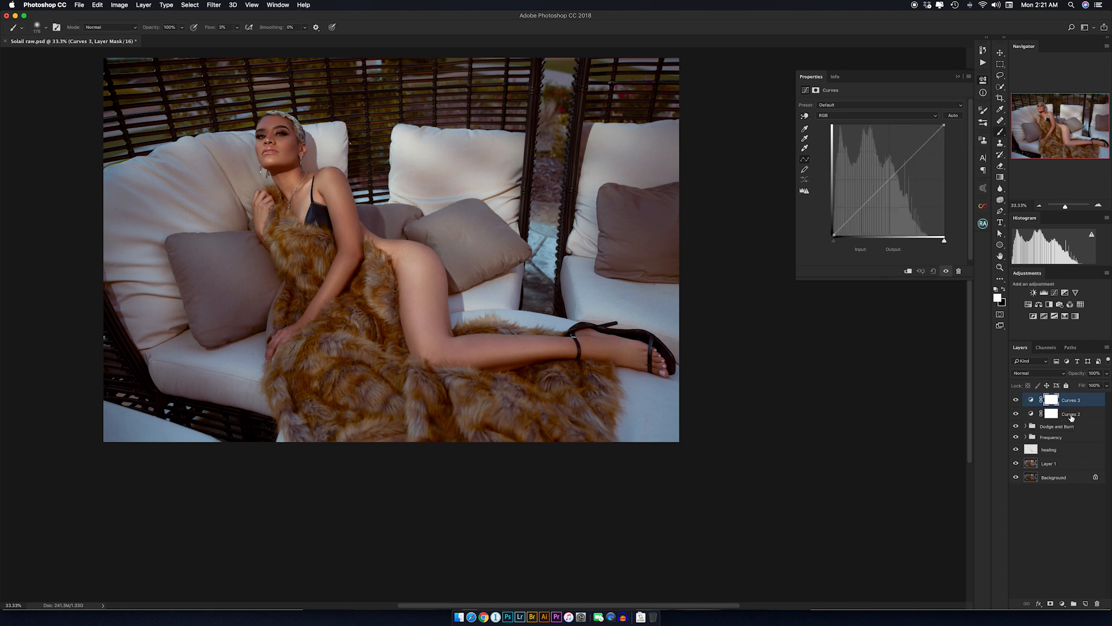
{"action": "left_click", "coordinate": [1015, 413]}
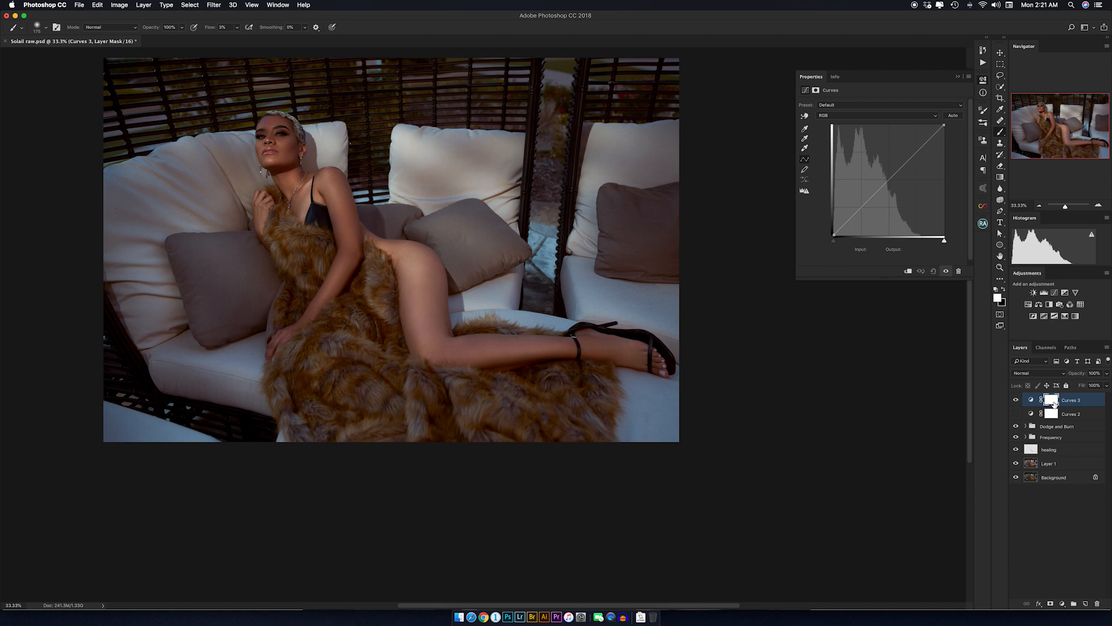
{"action": "left_click", "coordinate": [802, 115]}
{"action": "left_click_drag", "start_coordinate": [429, 288], "coordinate": [425, 295]}
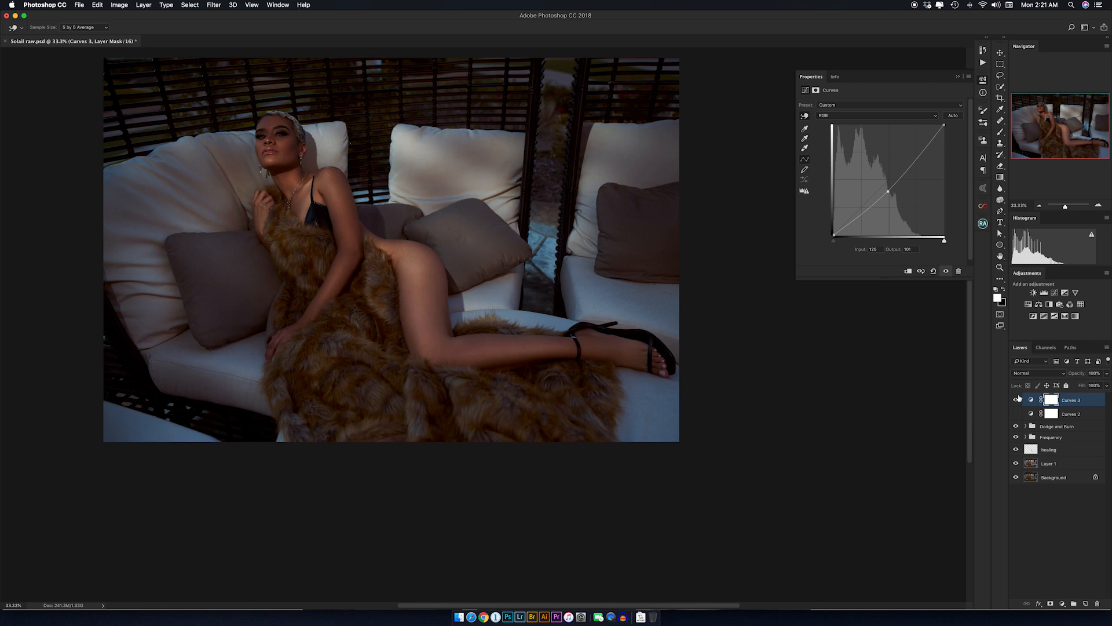
- Show the brightening Curves layer again and invert the masks of both new Curves layers to black
{"action": "key", "text": "super+i"}
{"action": "left_click", "coordinate": [1015, 413]}
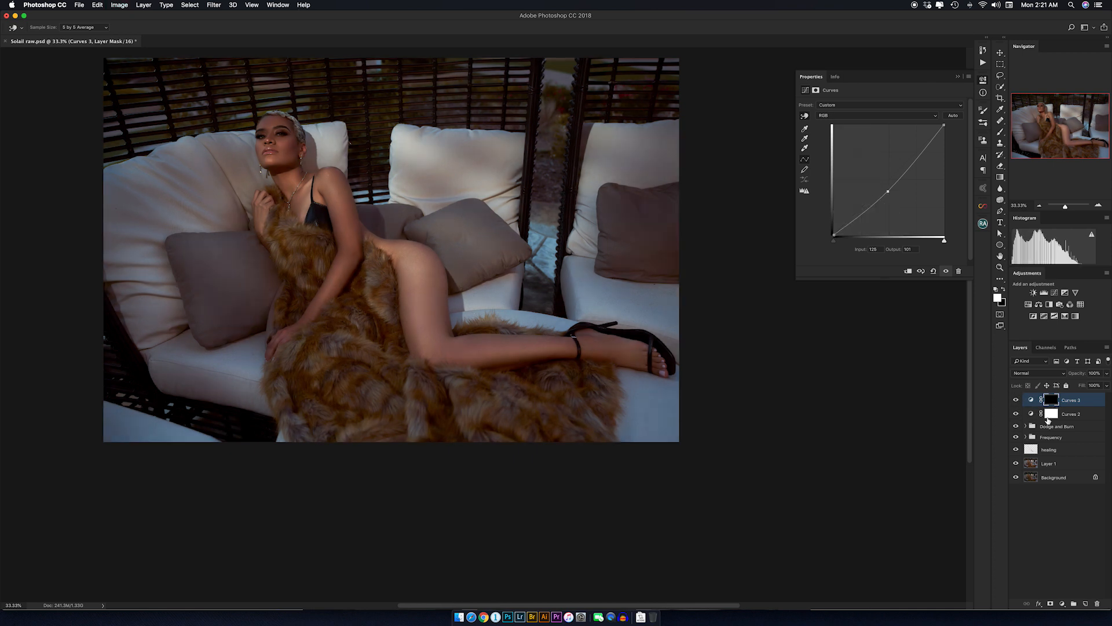
{"action": "key", "text": "b"}
{"action": "left_click", "coordinate": [1051, 414]}
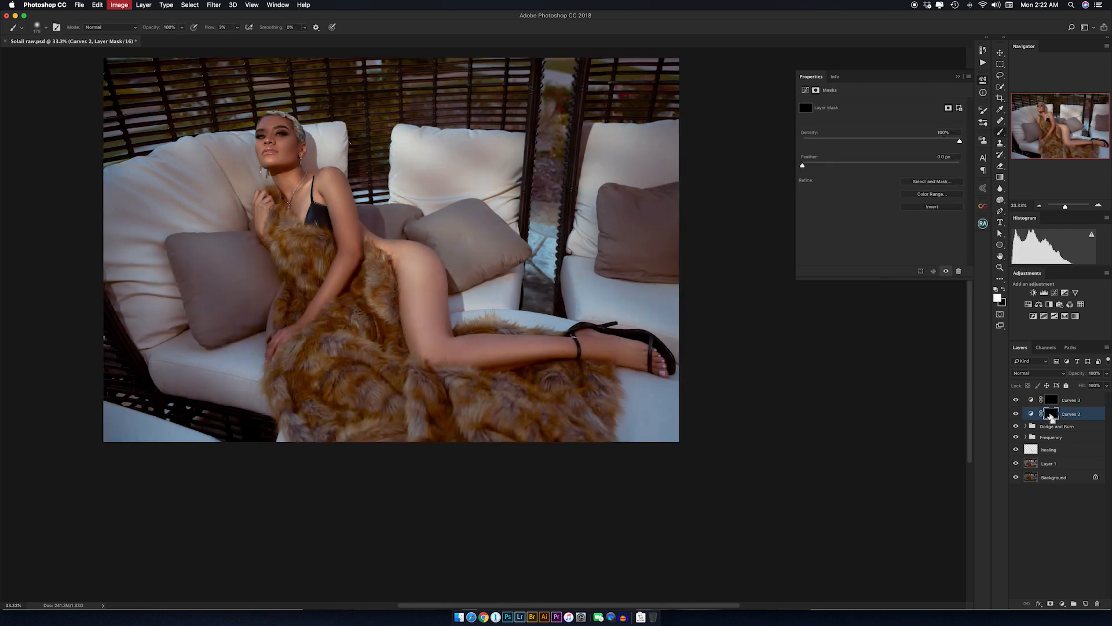
{"action": "key", "text": "super+i"}
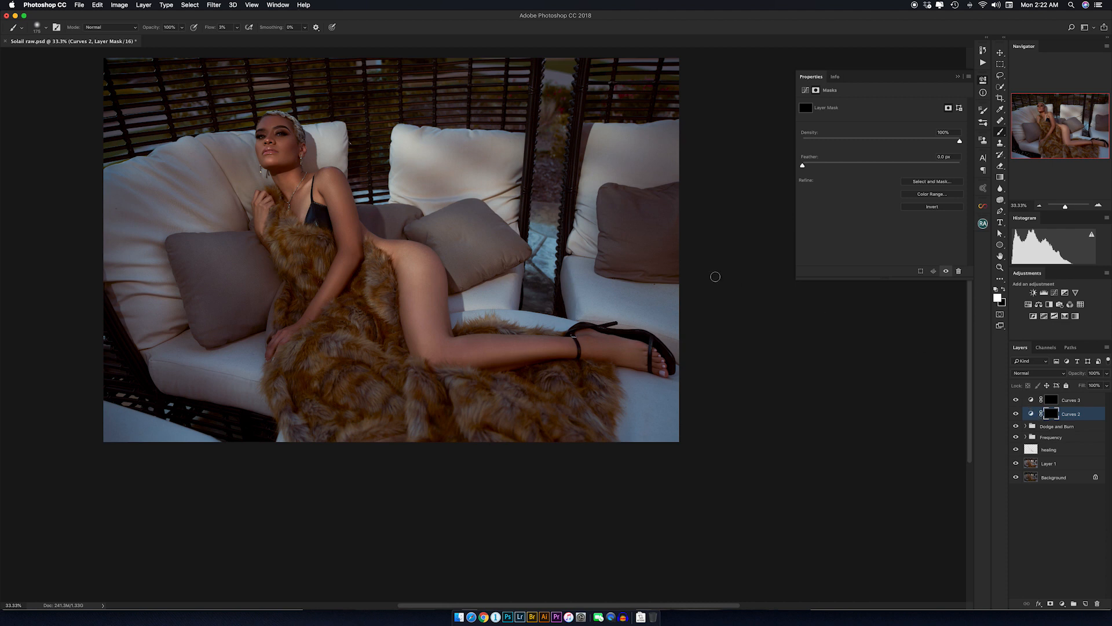
- Brighten the face by painting white in the Curves 2 mask with a large soft brush at 100% flow, and compare the effect
{"action": "left_click_drag", "start_coordinate": [210, 27], "coordinate": [301, 23]}
{"action": "key", "text": "bracketright"}
{"action": "key", "text": "bracketright"}
{"action": "key", "text": "bracketright"}
{"action": "key", "text": "bracketright"}
{"action": "key", "text": "bracketright"}
{"action": "key", "text": "bracketright"}
{"action": "key", "text": "bracketright"}
{"action": "key", "text": "bracketright"}
{"action": "left_click", "coordinate": [276, 132]}
{"action": "left_click", "coordinate": [1016, 415]}
{"action": "left_click", "coordinate": [1016, 414]}
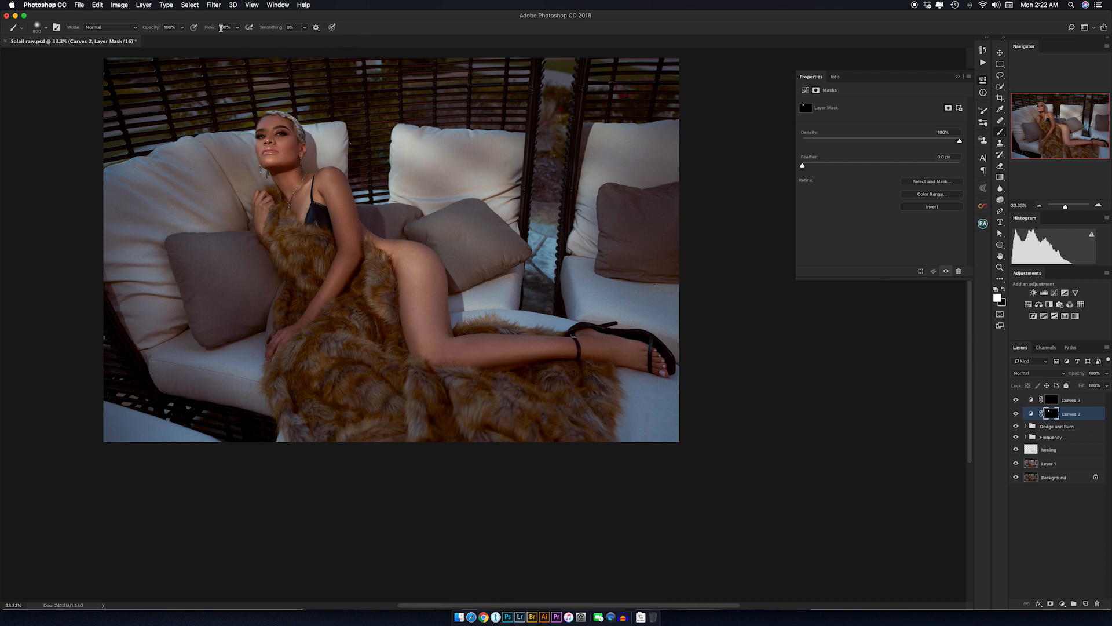
- Brighten the arm in the Curves 2 mask with a smaller brush at 2% flow, and compare the image without the layer
{"action": "left_click_drag", "start_coordinate": [212, 31], "coordinate": [172, 36]}
{"action": "key", "text": "bracketleft"}
{"action": "key", "text": "bracketleft"}
{"action": "key", "text": "bracketleft"}
{"action": "key", "text": "bracketleft"}
{"action": "mouse_move", "coordinate": [347, 250]}
{"action": "left_mouse_down"}
{"action": "mouse_move", "coordinate": [332, 173]}
{"action": "mouse_move", "coordinate": [349, 224]}
{"action": "mouse_move", "coordinate": [334, 179]}
{"action": "mouse_move", "coordinate": [319, 317]}
{"action": "mouse_move", "coordinate": [346, 249]}
{"action": "mouse_move", "coordinate": [308, 312]}
{"action": "mouse_move", "coordinate": [345, 255]}
{"action": "mouse_move", "coordinate": [347, 268]}
{"action": "mouse_move", "coordinate": [295, 338]}
{"action": "mouse_move", "coordinate": [334, 288]}
{"action": "mouse_move", "coordinate": [268, 355]}
{"action": "mouse_move", "coordinate": [350, 247]}
{"action": "mouse_move", "coordinate": [333, 275]}
{"action": "left_mouse_up"}
{"action": "key", "text": "bracketleft"}
{"action": "key", "text": "bracketleft"}
{"action": "key", "text": "bracketleft"}
{"action": "key", "text": "bracketright"}
{"action": "left_click", "coordinate": [1016, 413]}
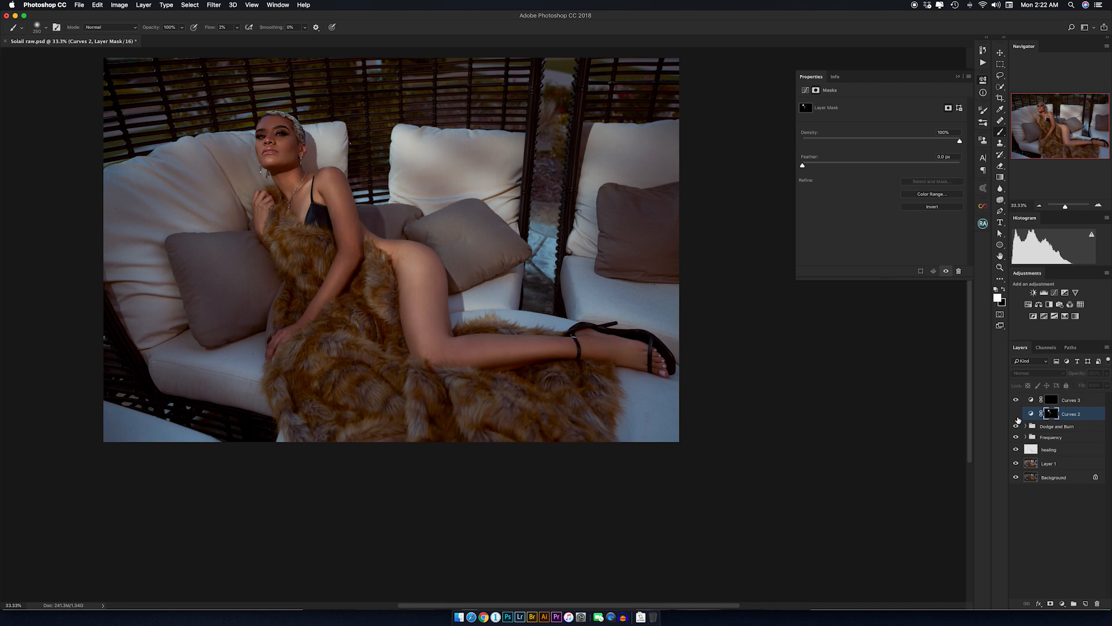
{"action": "left_click", "coordinate": [1016, 414]}
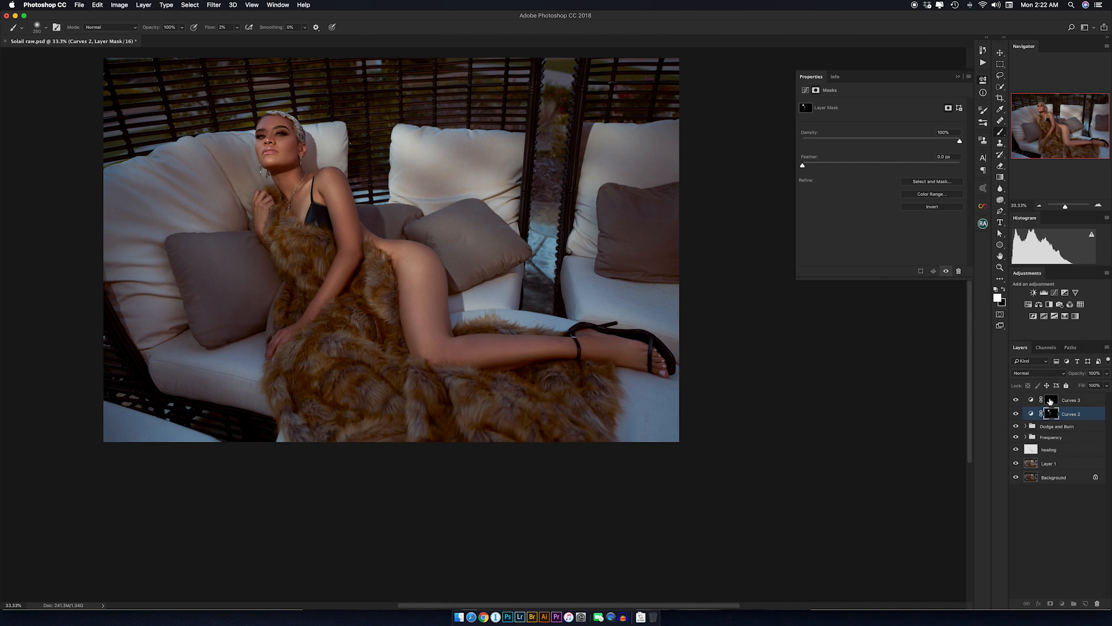
- Darken the hip and thigh in the Curves 3 mask with a large brush at 38% flow, and compare the effect
{"action": "key", "text": "alt+bracketright"}
{"action": "key", "text": "bracketright"}
{"action": "key", "text": "bracketright"}
{"action": "key", "text": "bracketright"}
{"action": "key", "text": "bracketright"}
{"action": "key", "text": "bracketright"}
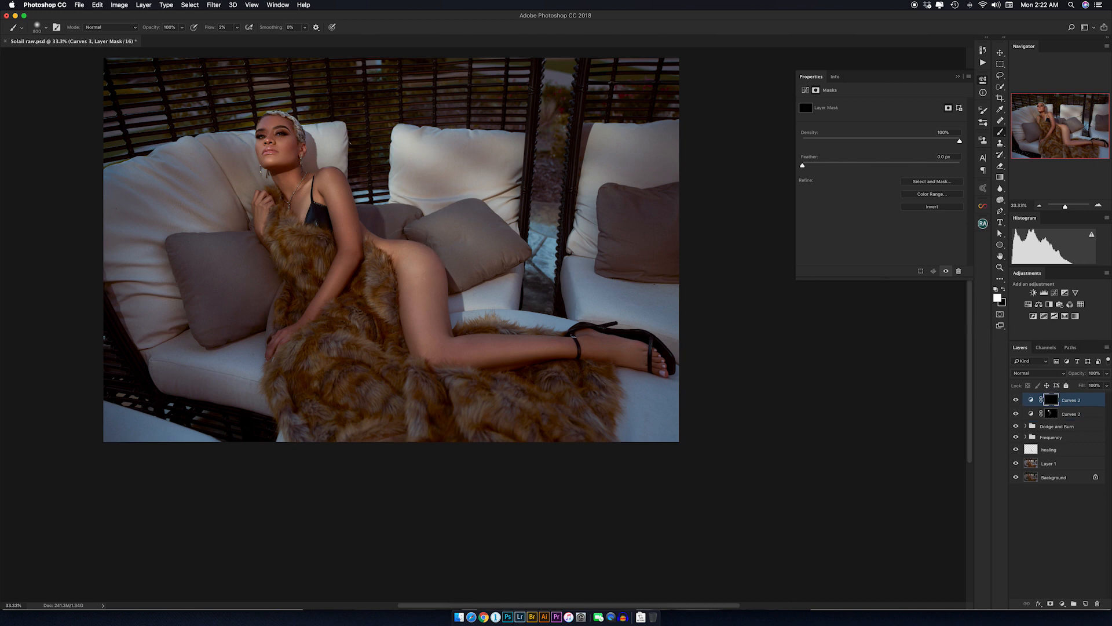
{"action": "left_click_drag", "start_coordinate": [209, 27], "coordinate": [228, 26]}
{"action": "left_click", "coordinate": [398, 252]}
{"action": "left_click_drag", "start_coordinate": [417, 284], "coordinate": [418, 334]}
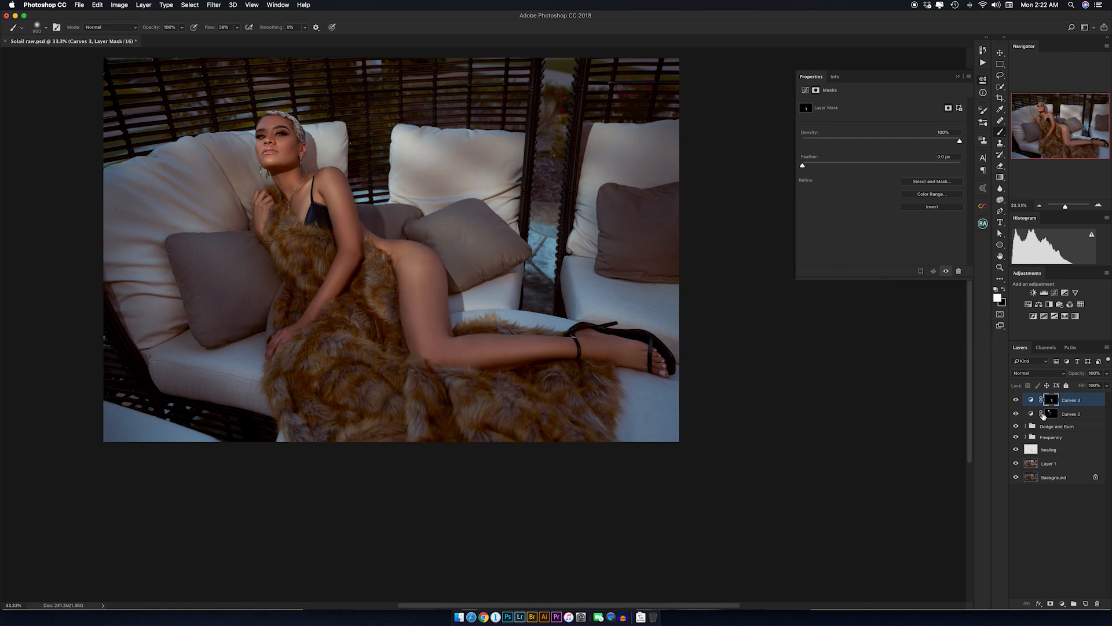
{"action": "left_click", "coordinate": [1016, 400]}
{"action": "left_click", "coordinate": [1017, 401]}
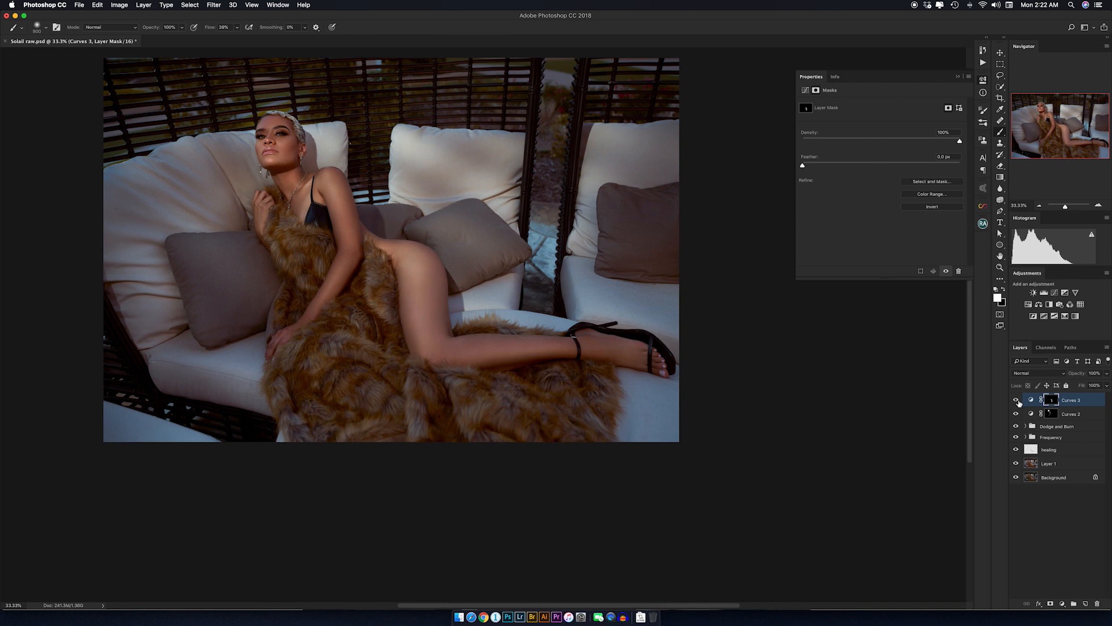
{"action": "left_click", "coordinate": [1016, 400]}
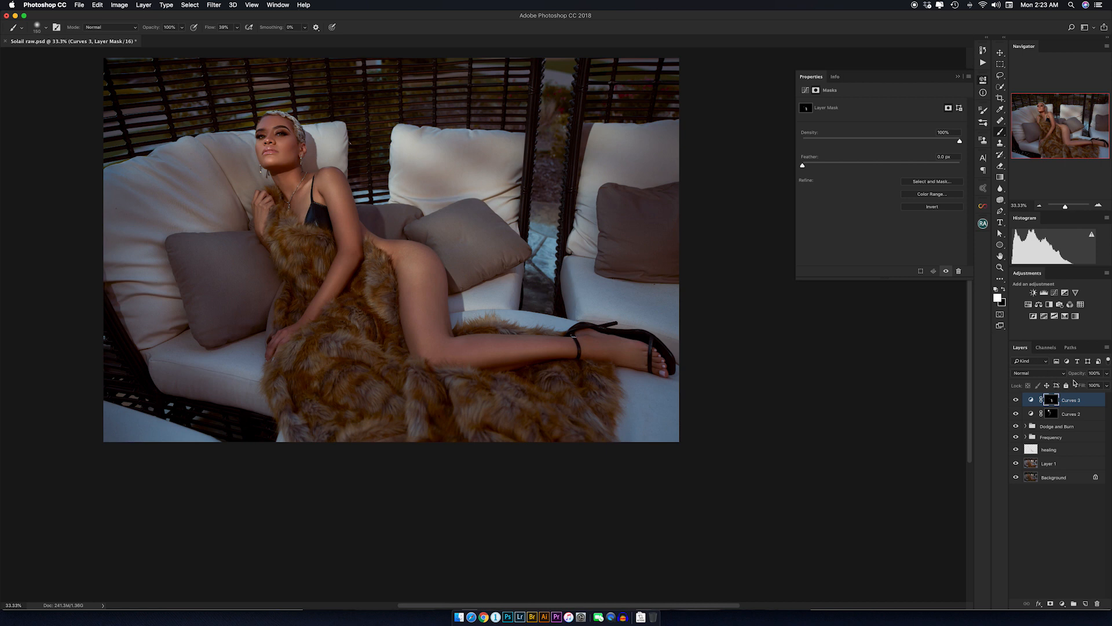
- Lower the opacity of the Curves 3 and Curves 2 layers to soften the contouring
{"action": "left_click_drag", "start_coordinate": [1078, 375], "coordinate": [1055, 376]}
{"action": "left_click", "coordinate": [1068, 415]}
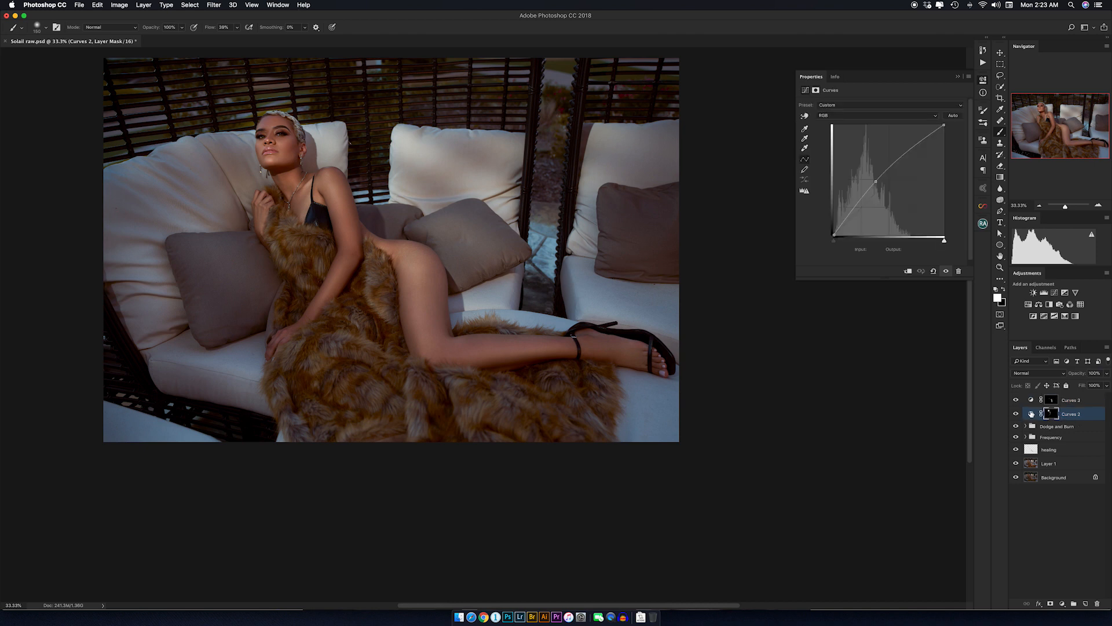
{"action": "left_click", "coordinate": [1016, 414]}
{"action": "left_click", "coordinate": [1016, 413]}
{"action": "left_click_drag", "start_coordinate": [1078, 376], "coordinate": [1068, 376]}
- Group the Curves 2 and Curves 3 layers and compare the image with and without the group
{"action": "left_click", "coordinate": [1079, 400], "text": "shift"}
{"action": "key", "text": "super+g"}
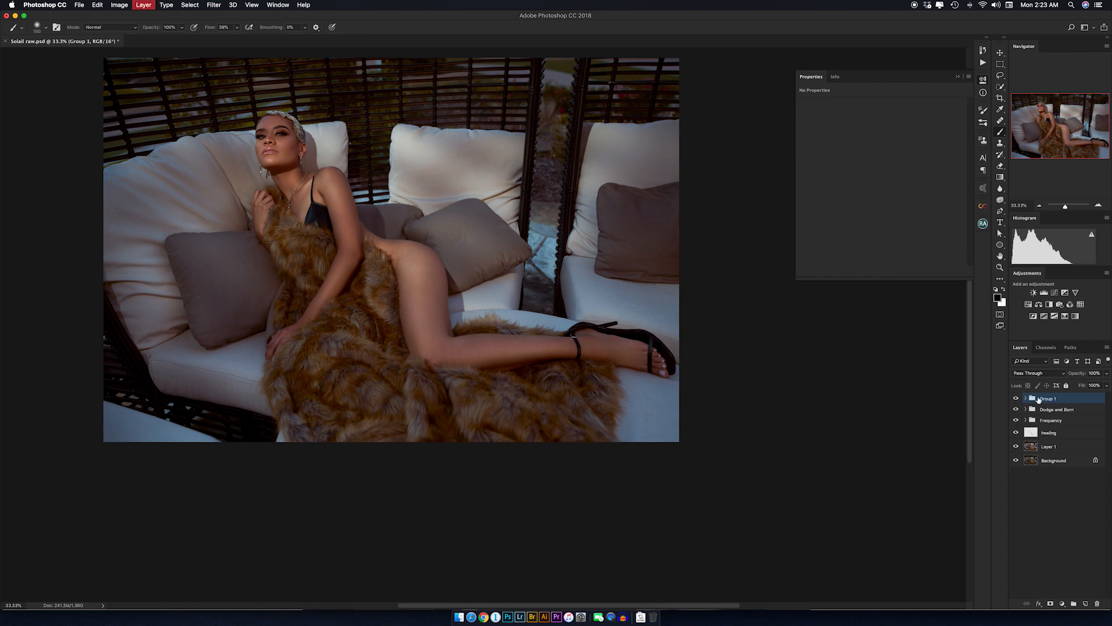
{"action": "left_click", "coordinate": [1016, 398]}
{"action": "left_click", "coordinate": [1016, 399]}
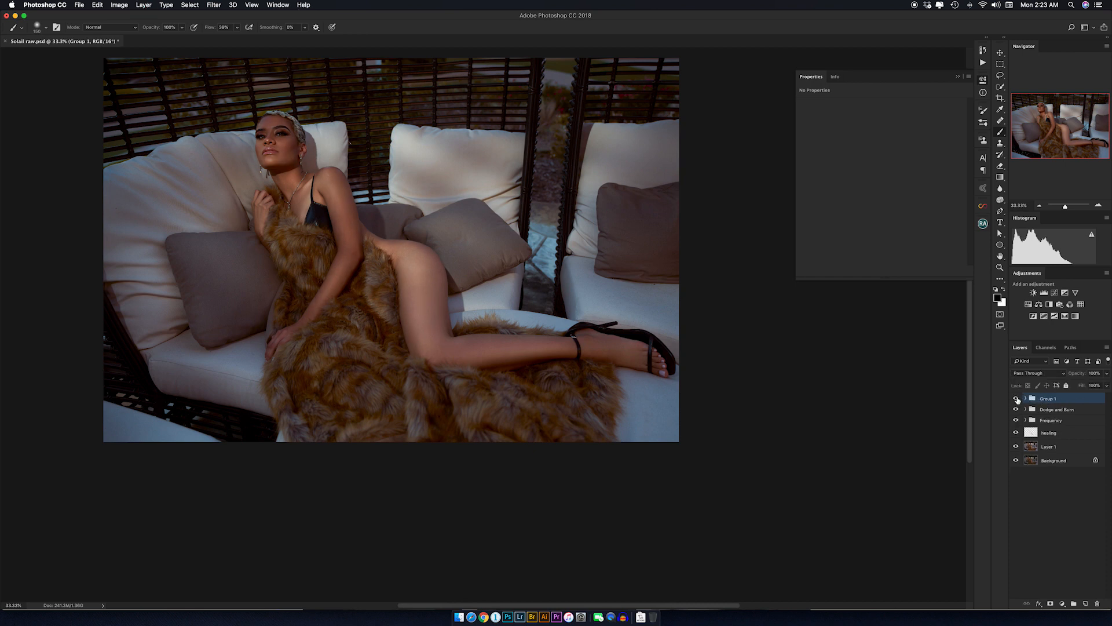
{"action": "left_click", "coordinate": [1017, 399]}
{"action": "left_click", "coordinate": [1016, 399]}
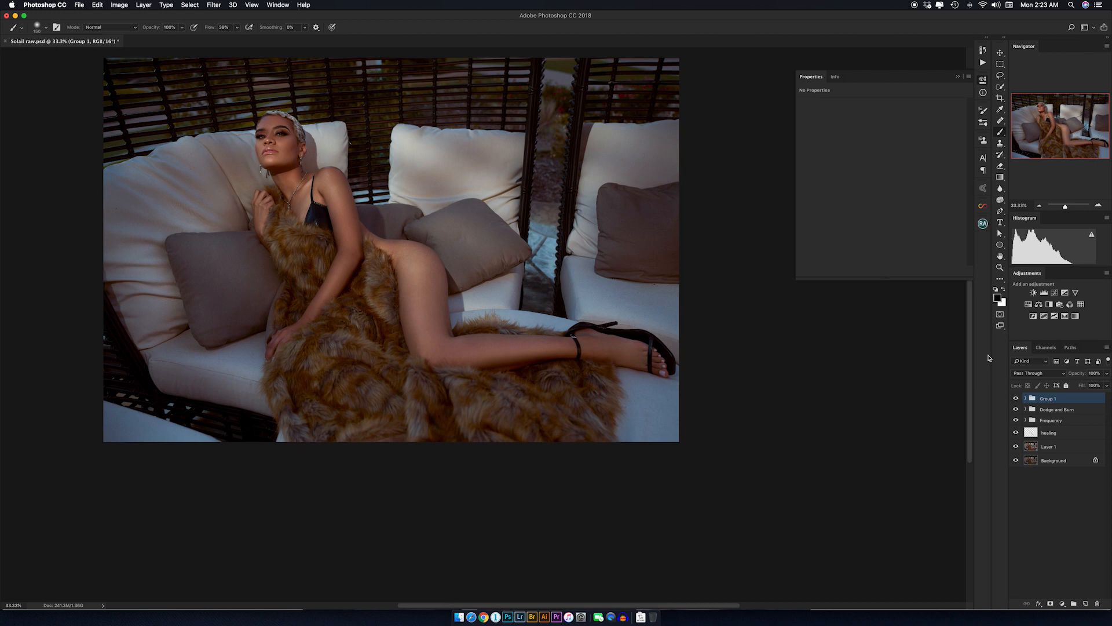
- Add a slightly darkening and a slightly brightening Curves layer above the groups, each with a black mask
{"action": "left_click", "coordinate": [1045, 292]}
{"action": "left_click_drag", "start_coordinate": [889, 180], "coordinate": [893, 185]}
{"action": "key", "text": "super+i"}
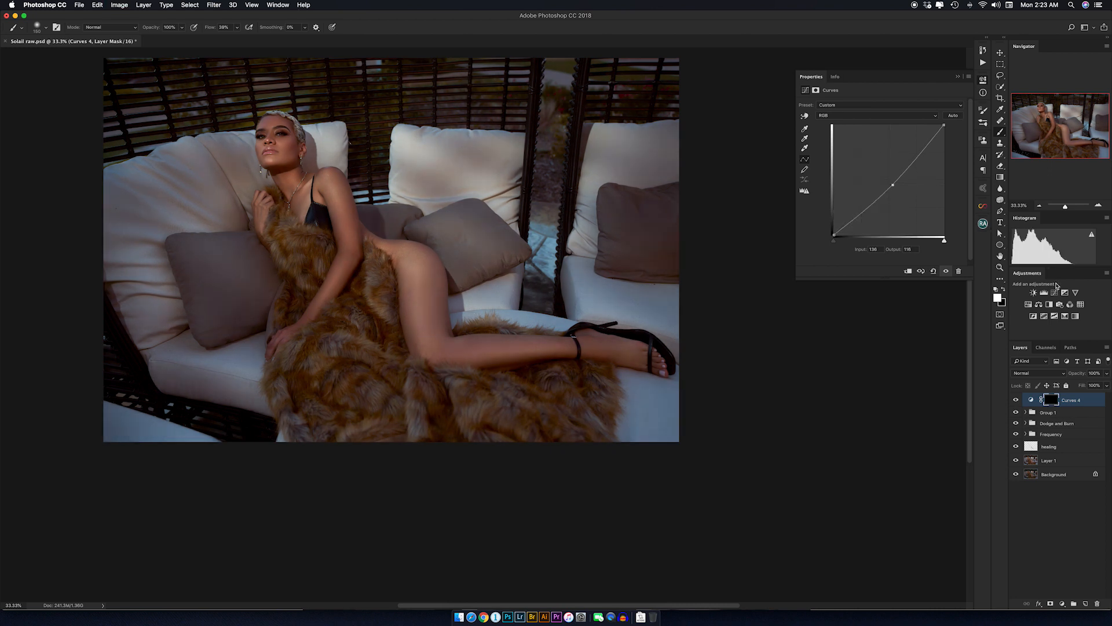
{"action": "left_click", "coordinate": [1054, 292]}
{"action": "left_click_drag", "start_coordinate": [887, 183], "coordinate": [886, 175]}
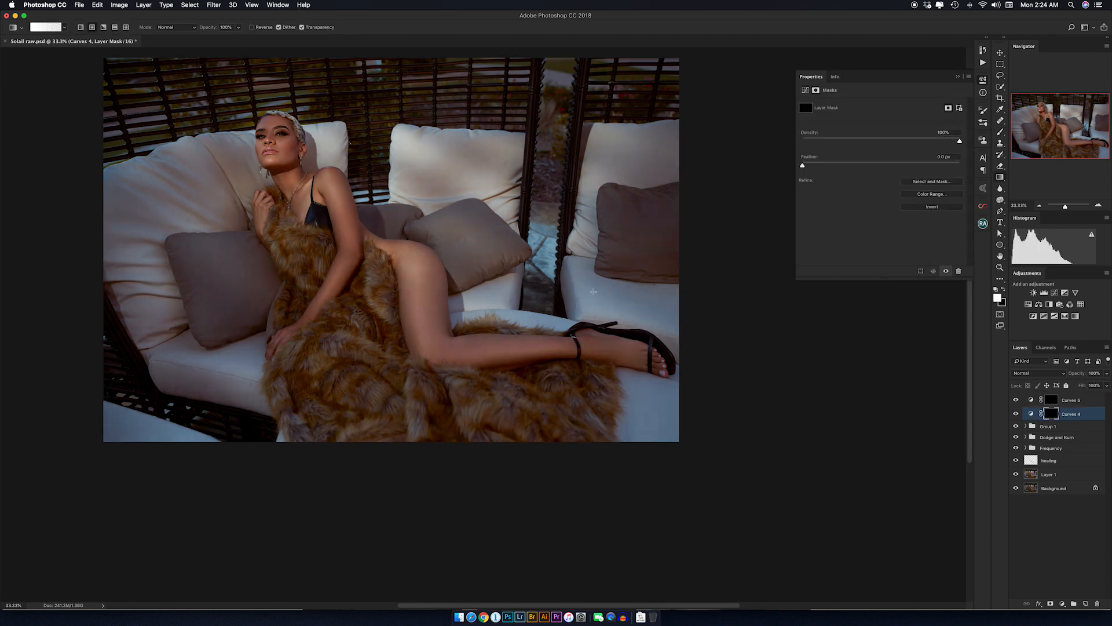
- Invert the Curves 4 mask to white, draw a black radial gradient outward from the face, and compare the darkening
{"action": "key", "text": "super+i"}
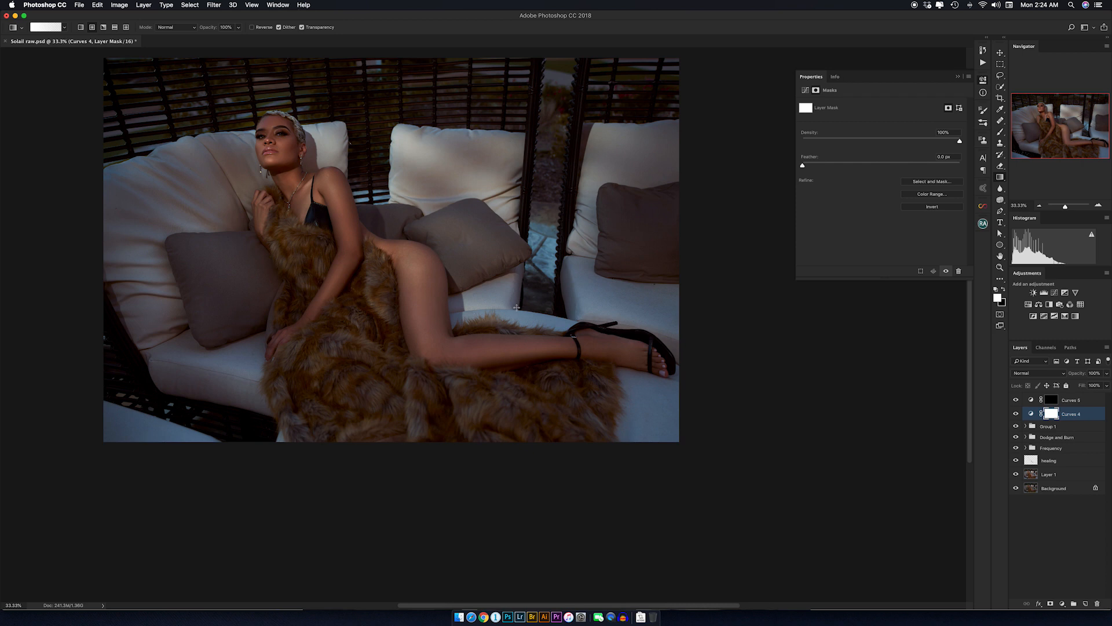
{"action": "key", "text": "x"}
{"action": "left_click_drag", "start_coordinate": [284, 151], "coordinate": [622, 441]}
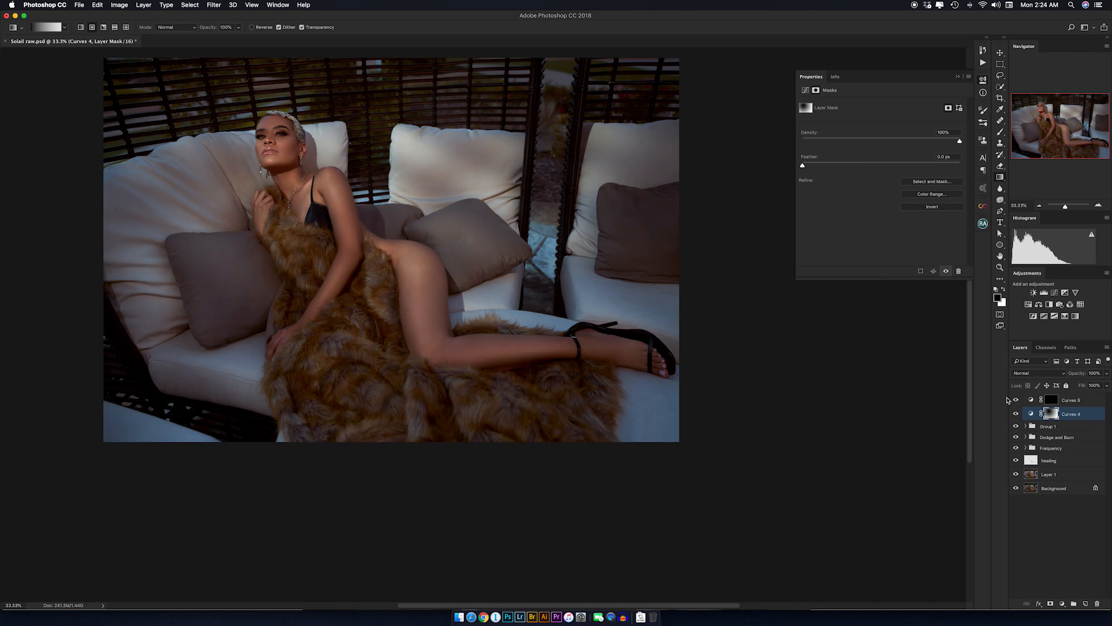
{"action": "left_click", "coordinate": [1016, 414]}
{"action": "left_click", "coordinate": [1016, 413]}
{"action": "left_click", "coordinate": [1016, 415]}
{"action": "left_click", "coordinate": [1016, 415]}
- Draw a white radial gradient outward from the face on the black Curves 5 mask to brighten the subject
{"action": "left_click", "coordinate": [1053, 400]}
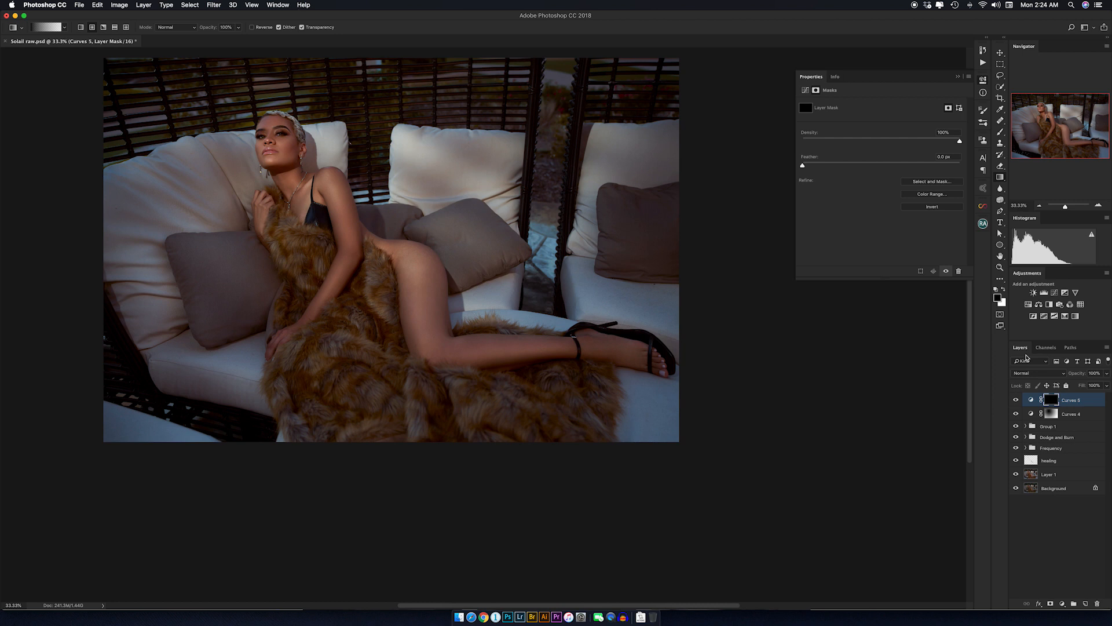
{"action": "key", "text": "super+i"}
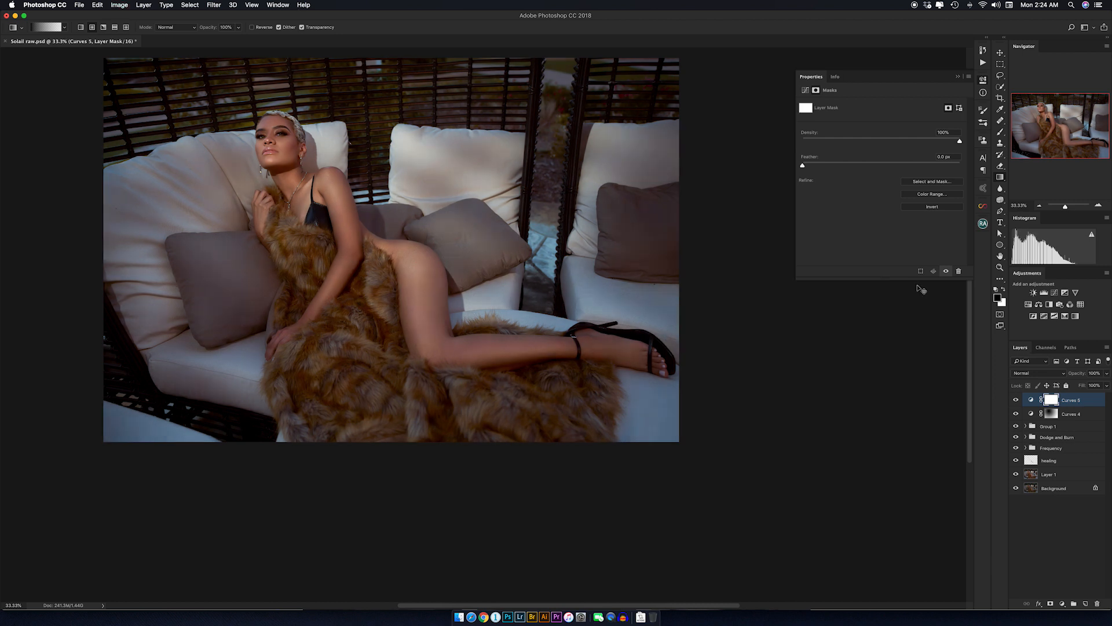
{"action": "key", "text": "super+i"}
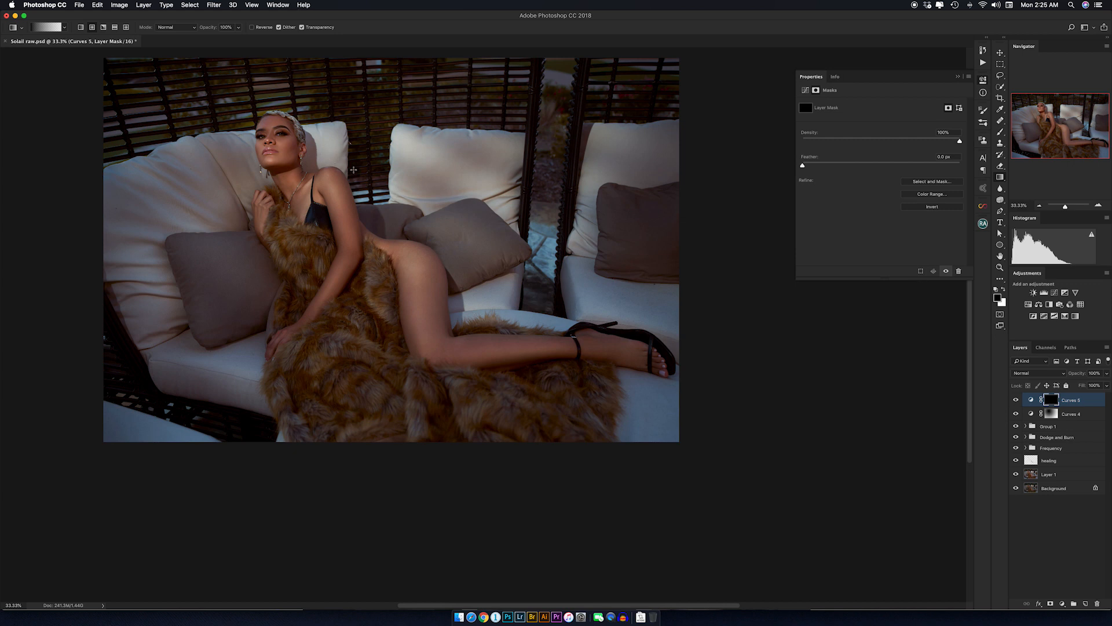
{"action": "key", "text": "x"}
{"action": "left_click_drag", "start_coordinate": [281, 149], "coordinate": [629, 478]}
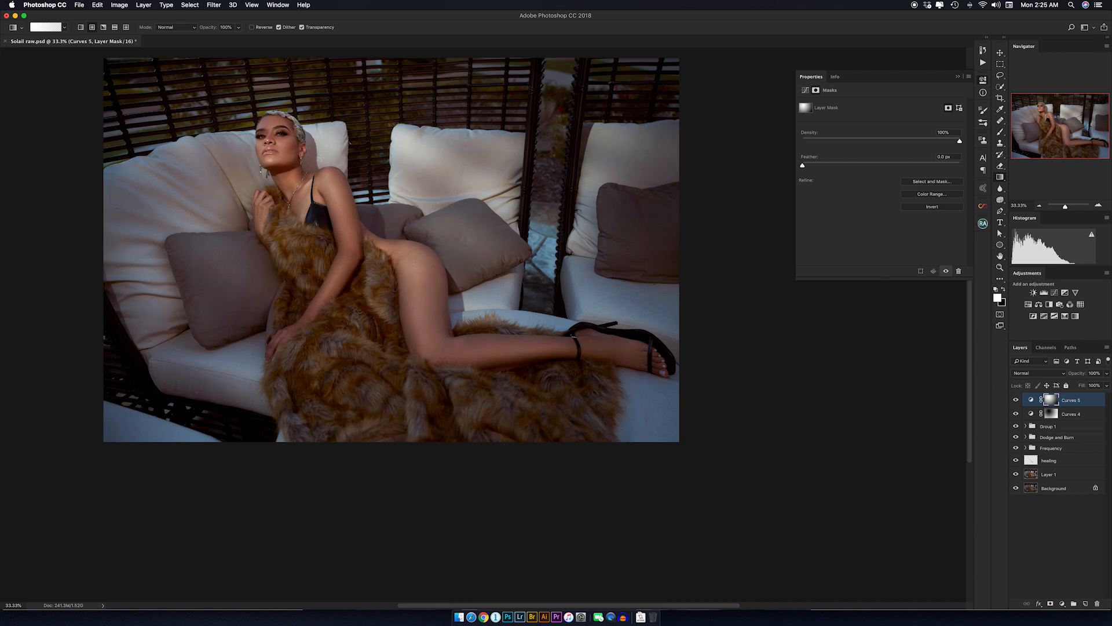
- Group the Curves 4 and Curves 5 layers, lower the group's opacity to about 55%, and compare the result
{"action": "left_click", "coordinate": [1072, 414], "text": "shift"}
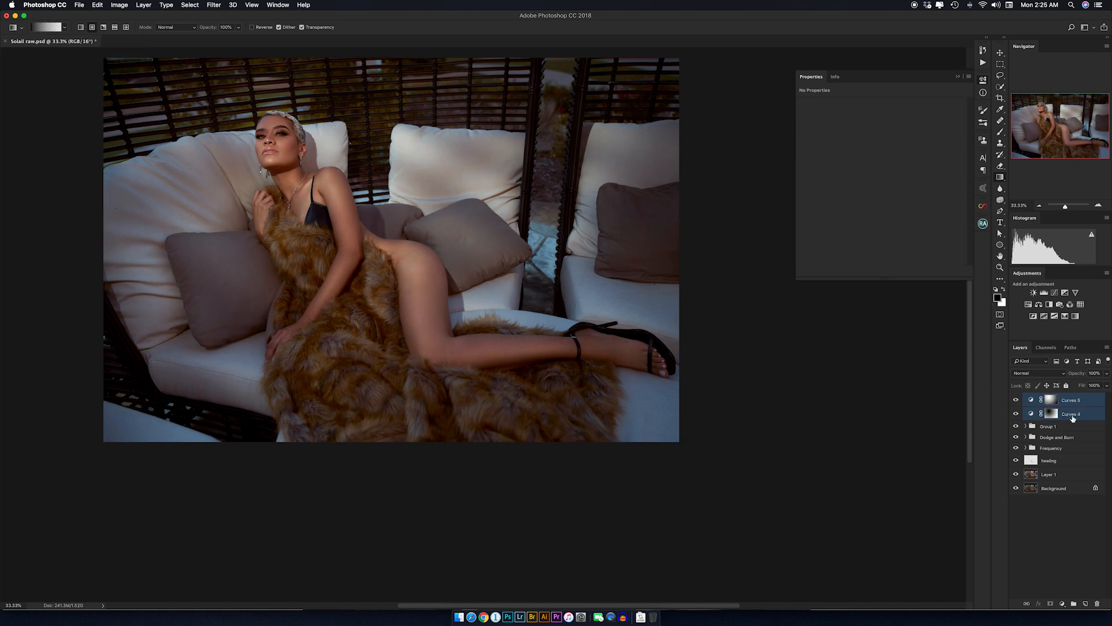
{"action": "key", "text": "super+g"}
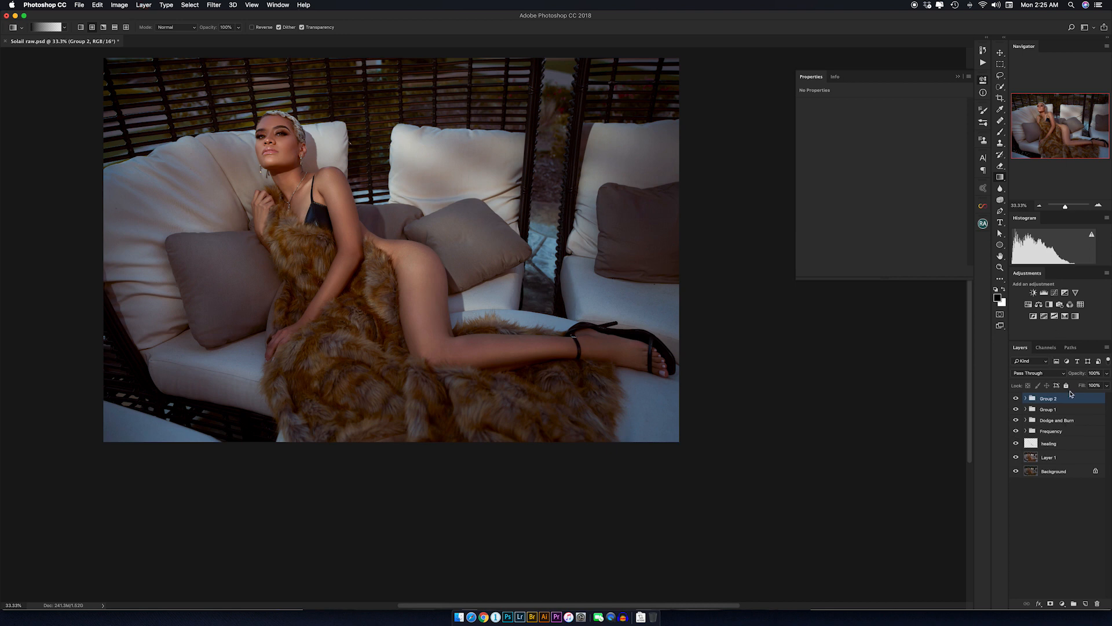
{"action": "left_click_drag", "start_coordinate": [1078, 374], "coordinate": [1056, 376]}
{"action": "left_click", "coordinate": [1016, 399]}
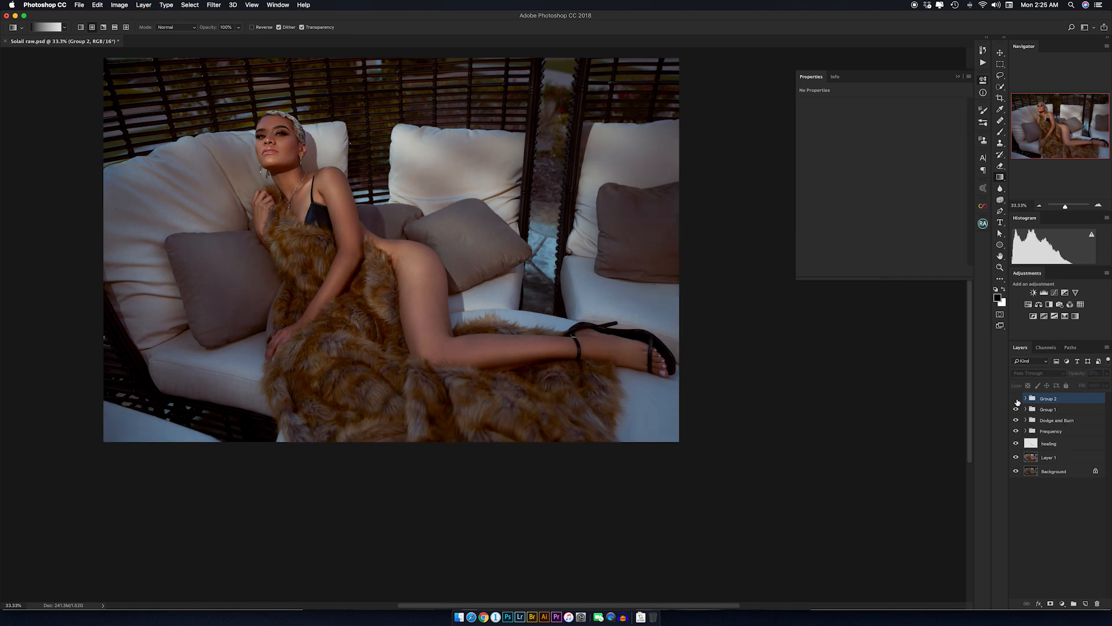
{"action": "left_click", "coordinate": [1016, 398]}
{"action": "left_click", "coordinate": [1017, 399]}
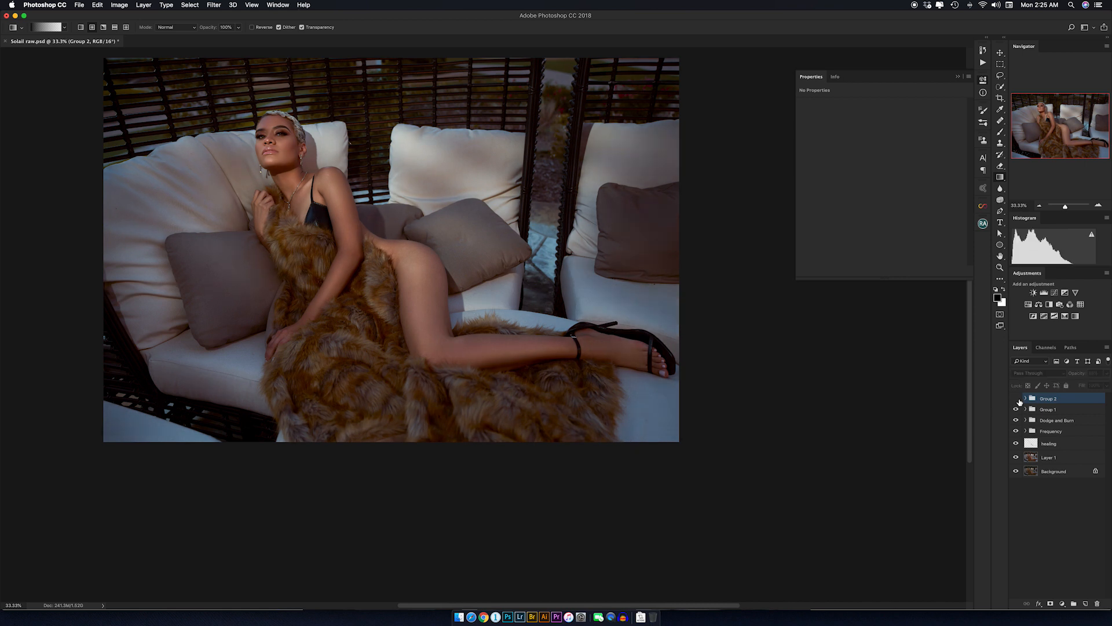
{"action": "left_click", "coordinate": [1016, 398]}
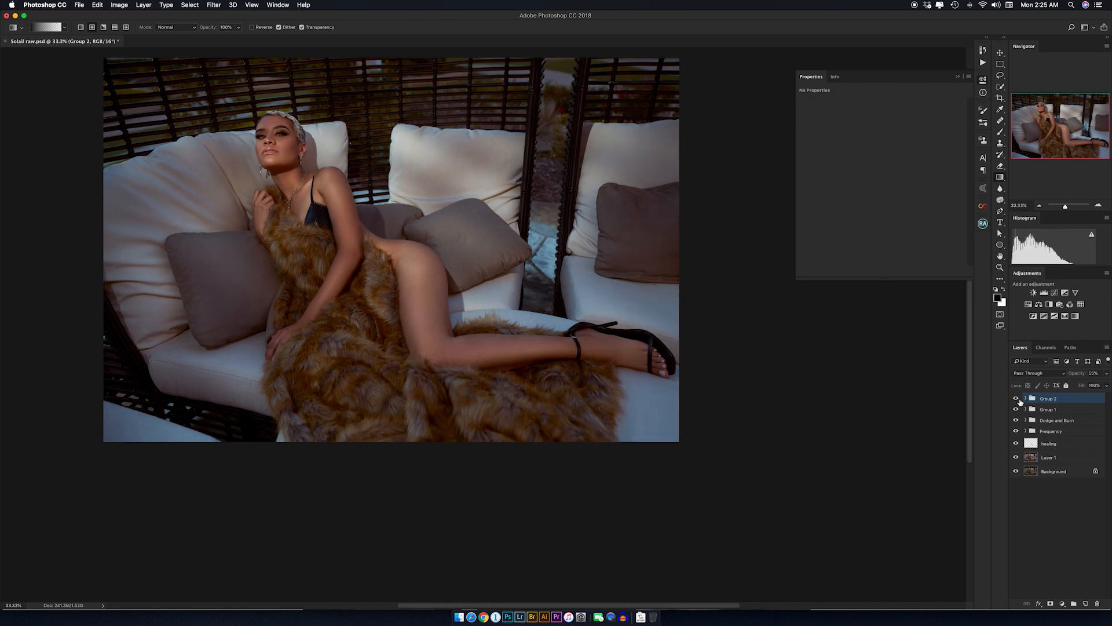
- Add a Curves layer above the groups with slightly lowered midtones, compare its effect, and reduce its opacity to about 43%
{"action": "left_click", "coordinate": [1054, 293]}
{"action": "left_click", "coordinate": [889, 182]}
{"action": "left_click_drag", "start_coordinate": [890, 182], "coordinate": [891, 186]}
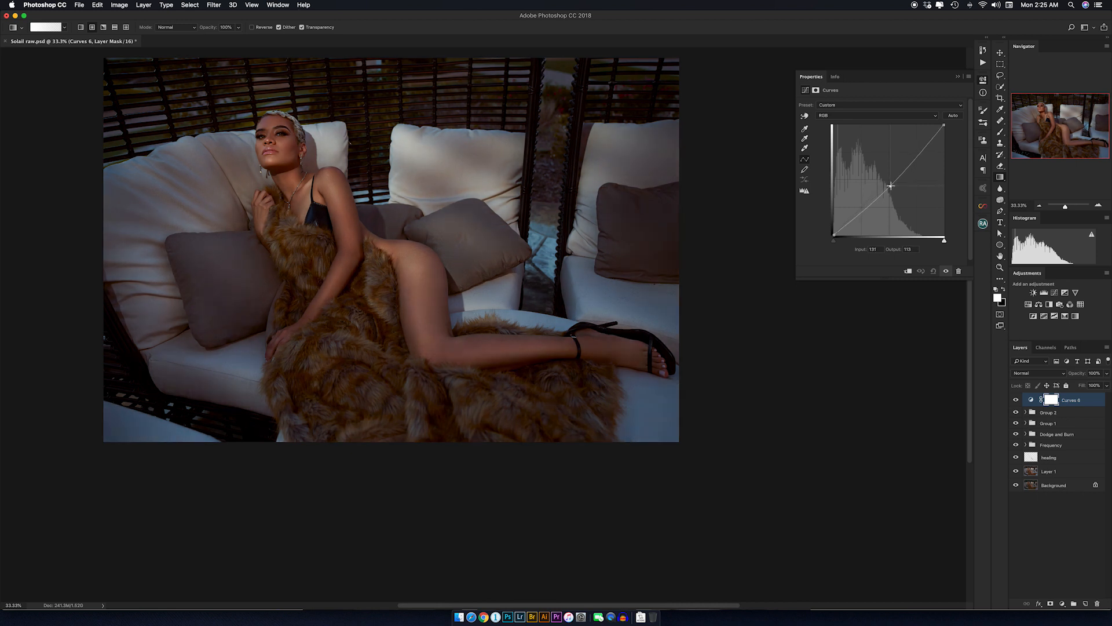
{"action": "left_click_drag", "start_coordinate": [891, 184], "coordinate": [890, 185]}
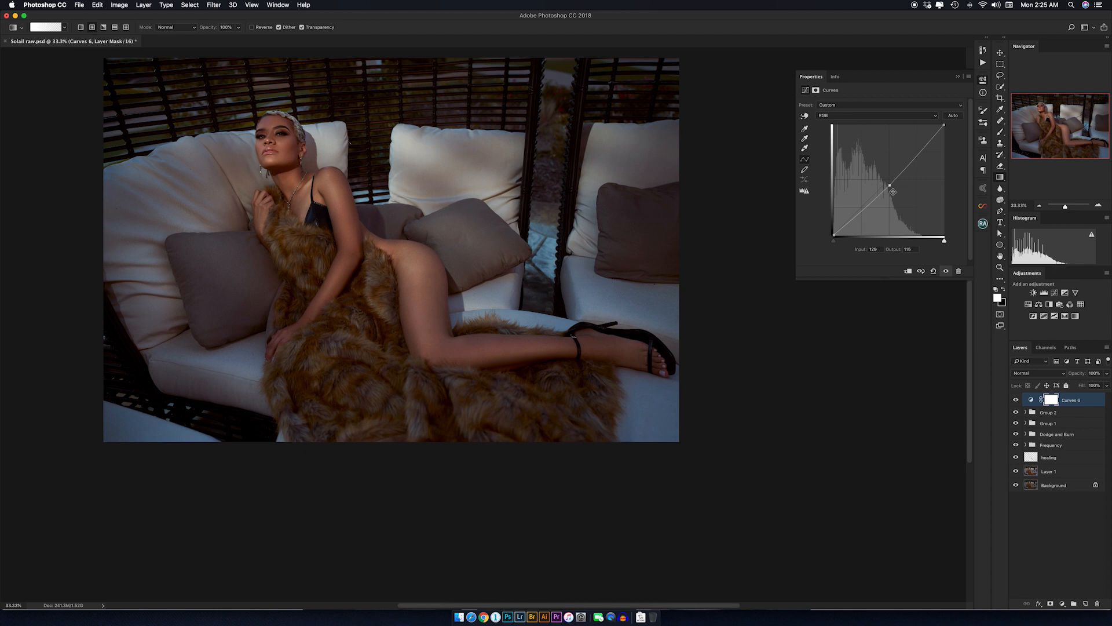
{"action": "left_click", "coordinate": [1016, 400]}
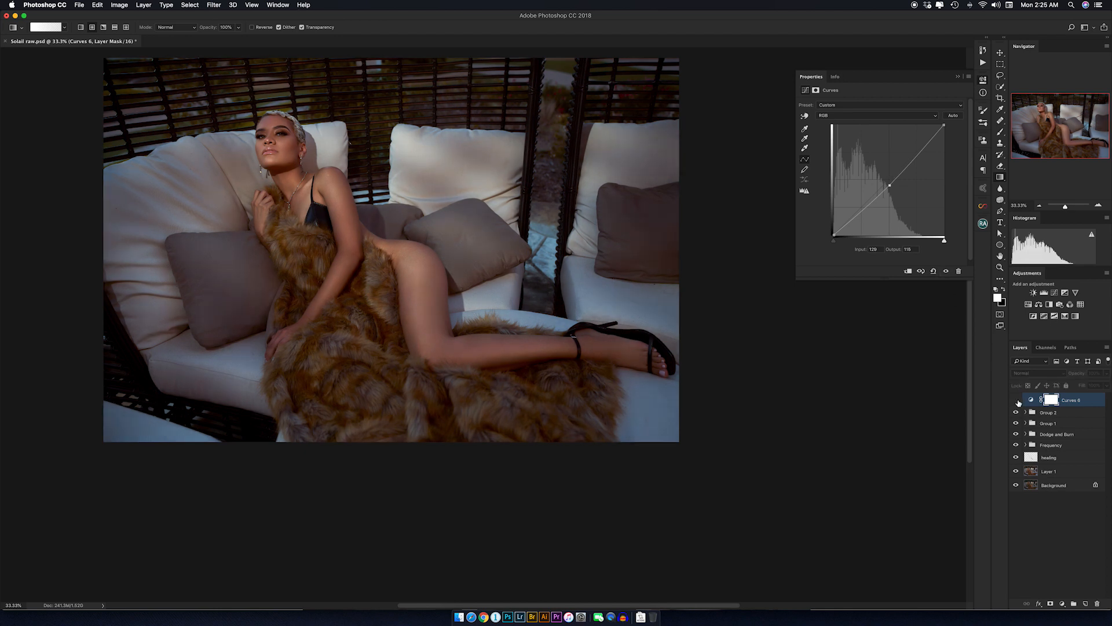
{"action": "left_click", "coordinate": [1016, 400]}
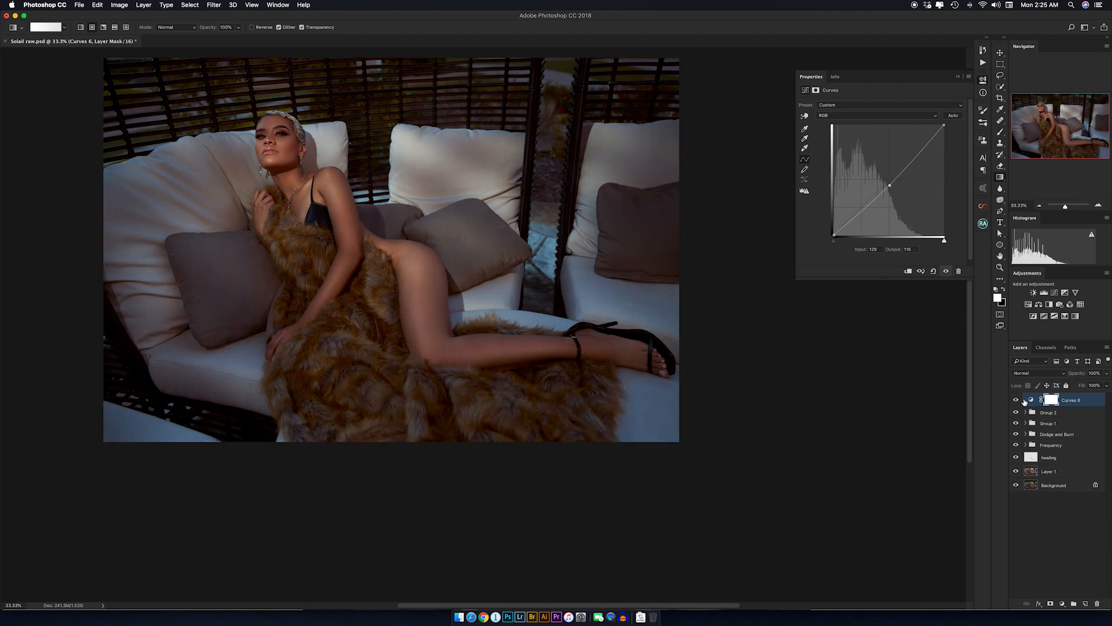
{"action": "left_click_drag", "start_coordinate": [1073, 375], "coordinate": [1051, 376]}
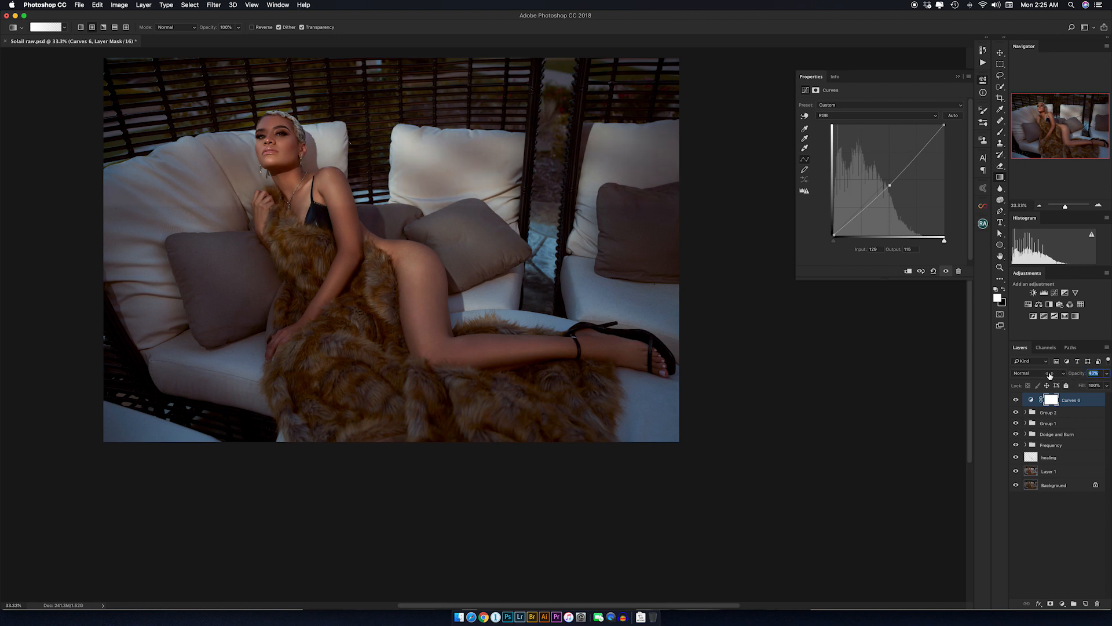
- Compare the full edit with the original by showing only the Background layer and restoring all layers
{"action": "left_click", "coordinate": [1016, 485], "text": "alt"}
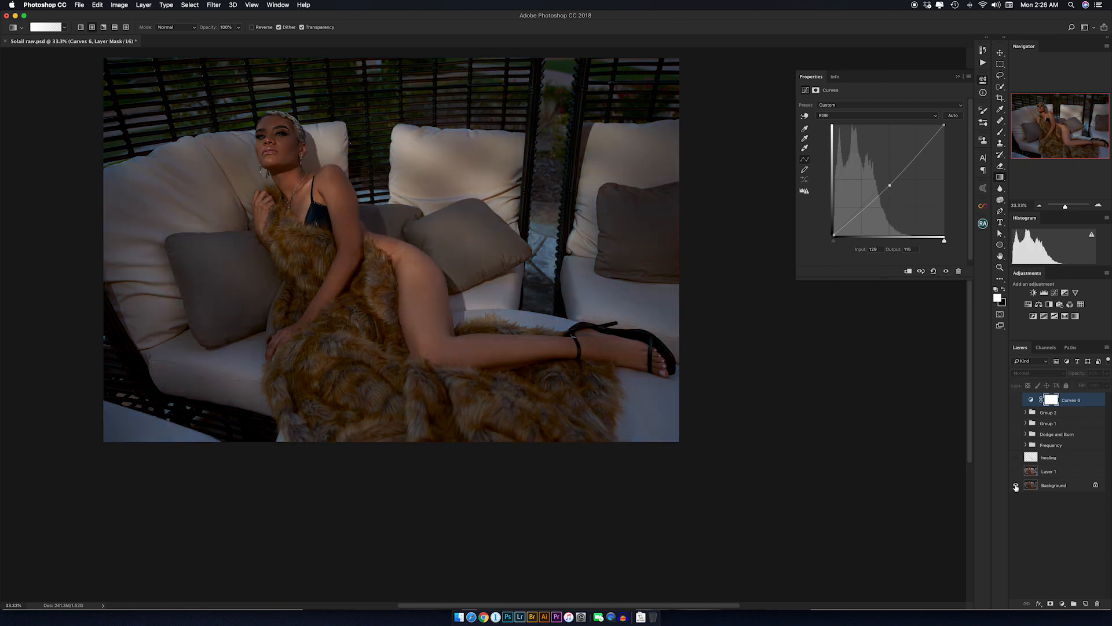
{"action": "left_click", "coordinate": [1016, 486], "text": "alt"}
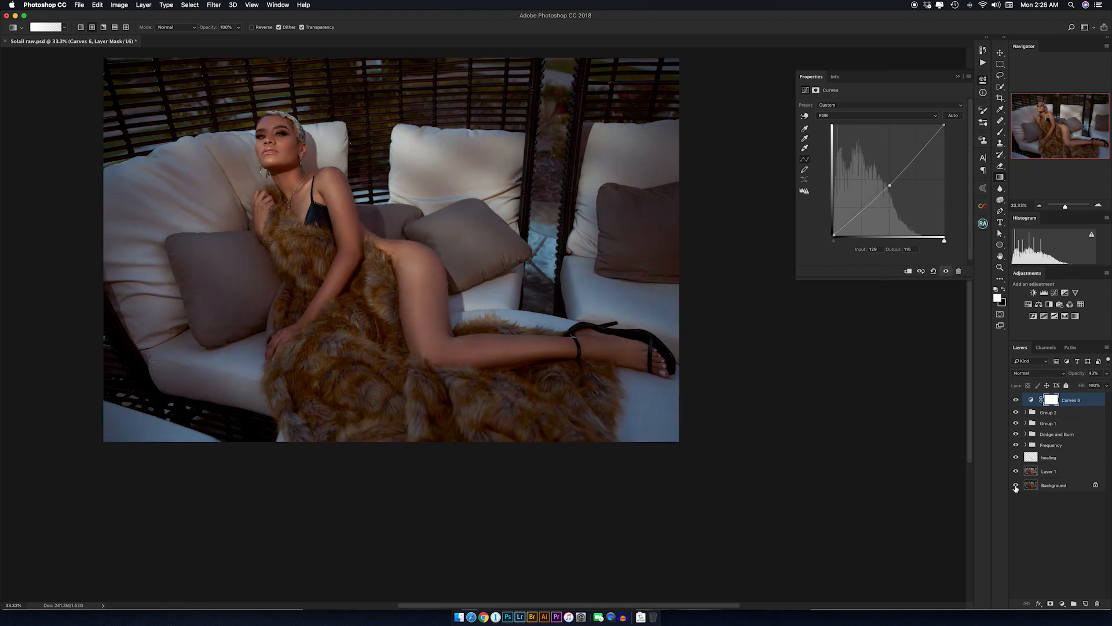
{"action": "left_click", "coordinate": [1016, 486], "text": "alt"}
{"action": "left_click", "coordinate": [1016, 486], "text": "alt"}
- Add a Gradient Map adjustment layer at the top of the stack and lower its opacity to 0%
{"action": "left_click", "coordinate": [1049, 305]}
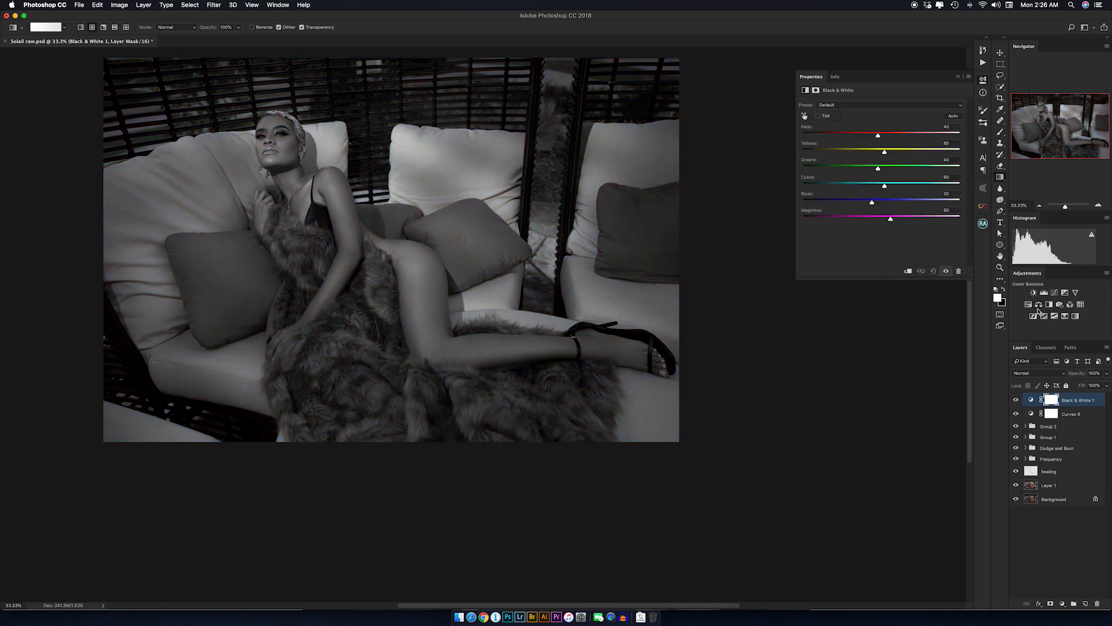
{"action": "key", "text": "super+z"}
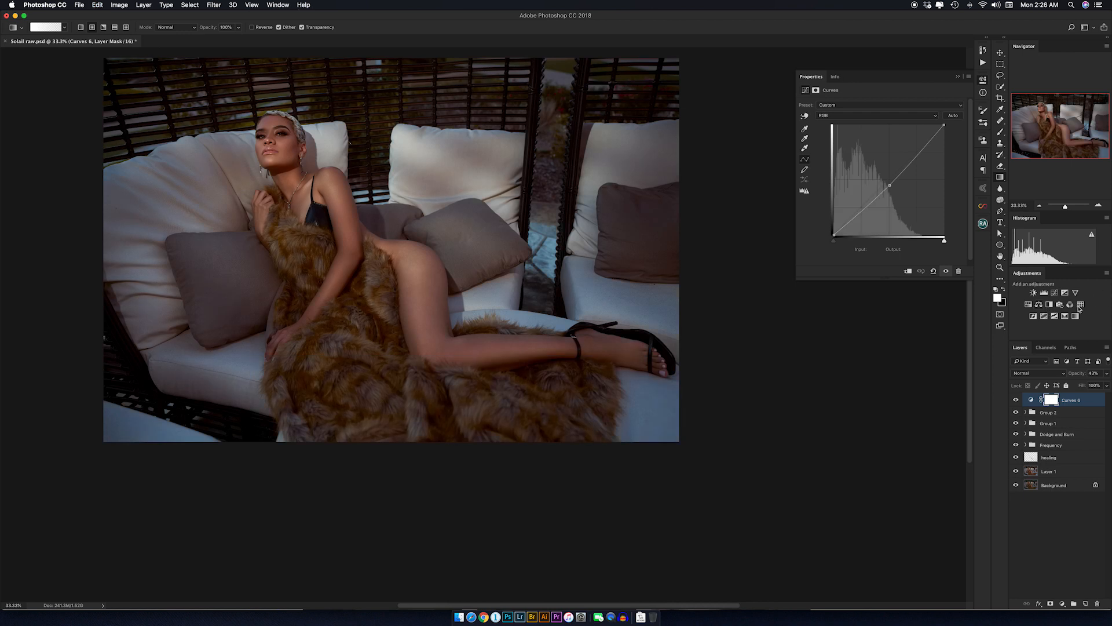
{"action": "left_click", "coordinate": [1075, 316]}
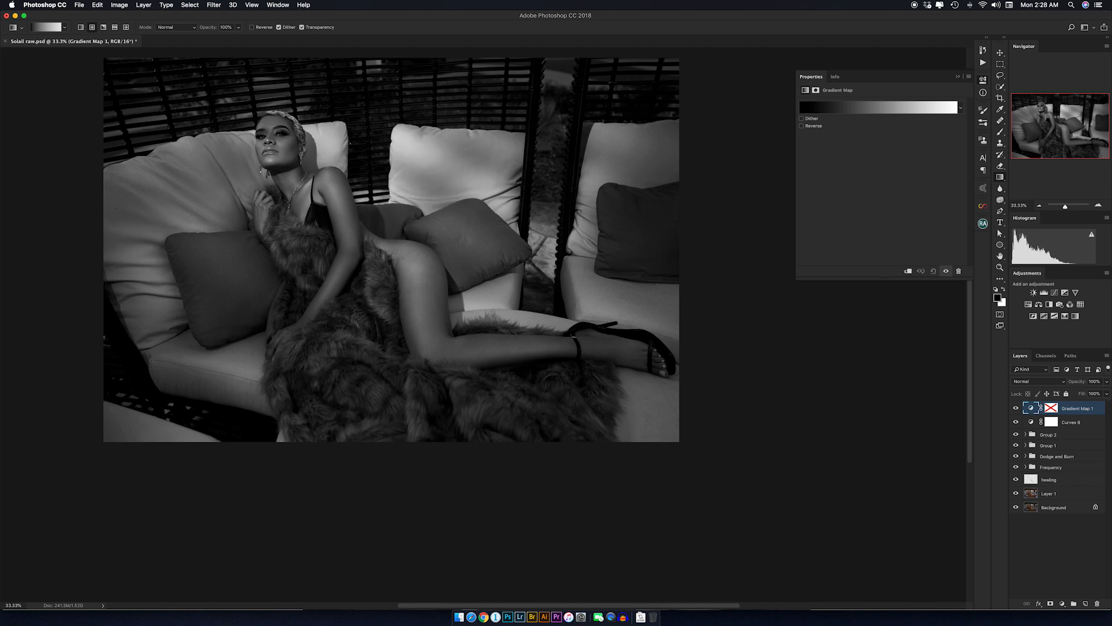
{"action": "left_click_drag", "start_coordinate": [1076, 381], "coordinate": [1063, 381]}
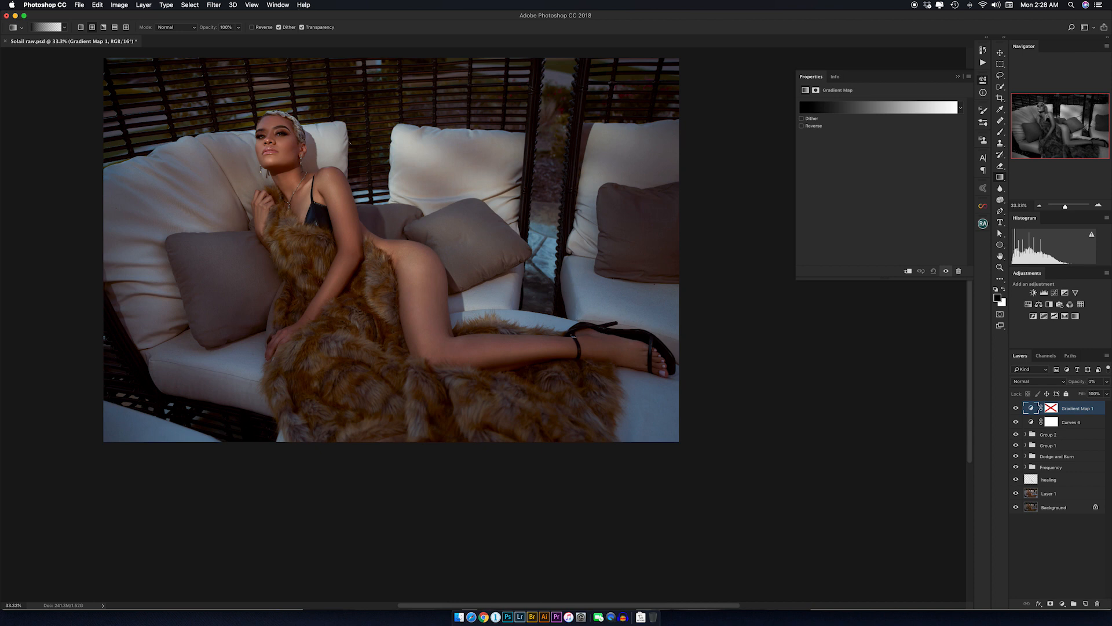
- Set the gradient map's dark stop to a shadow skin tone sampled from the model, #462a19
{"action": "left_click", "coordinate": [878, 107]}
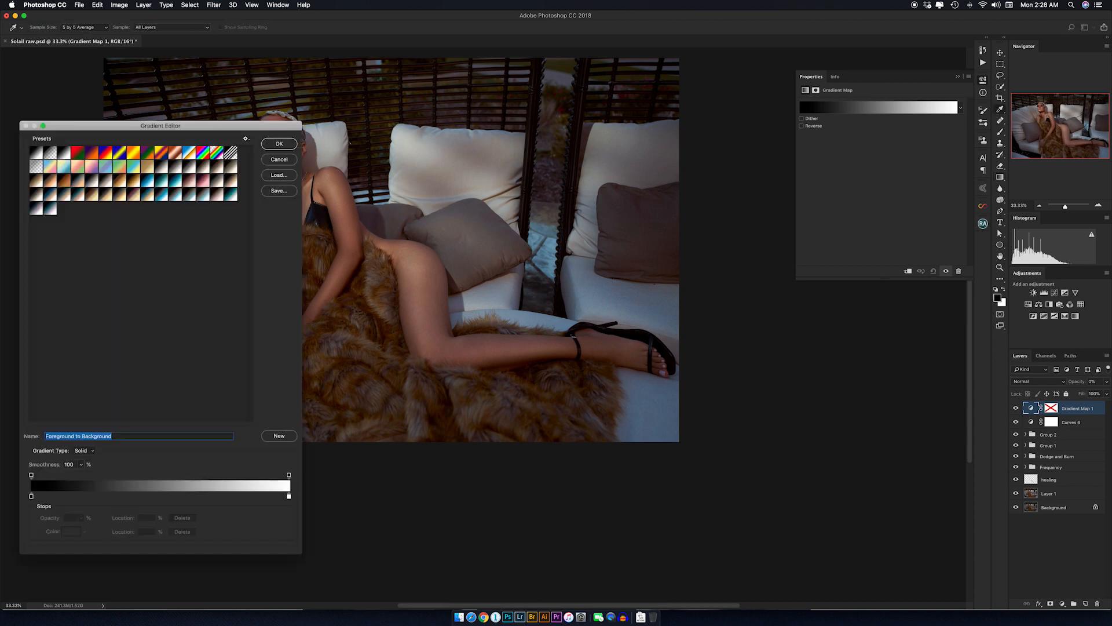
{"action": "double_click", "coordinate": [31, 497]}
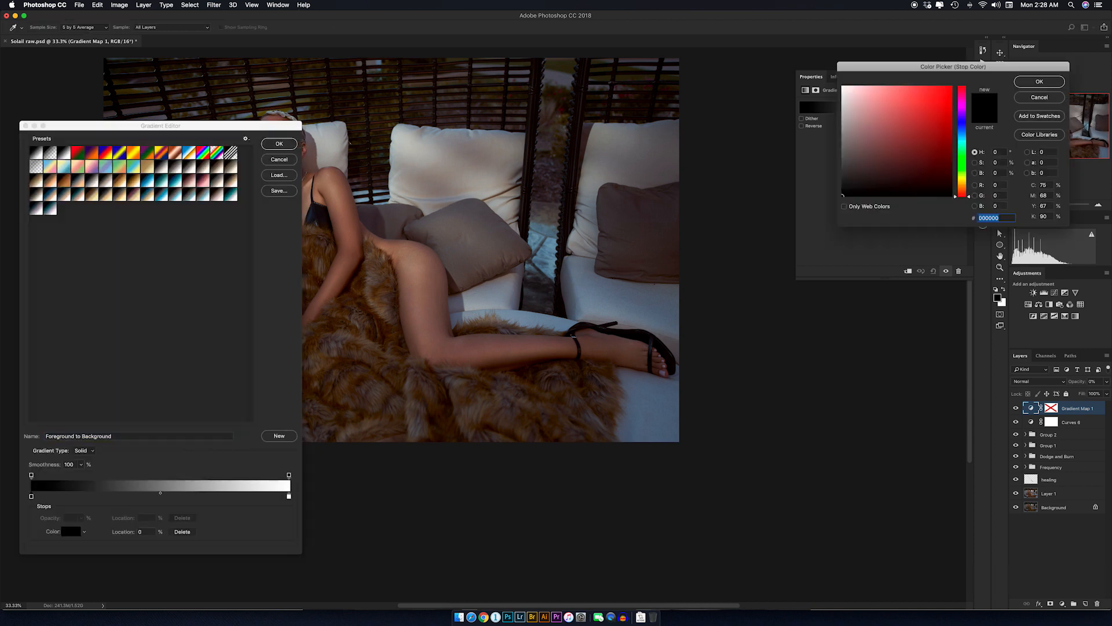
{"action": "left_click", "coordinate": [408, 316]}
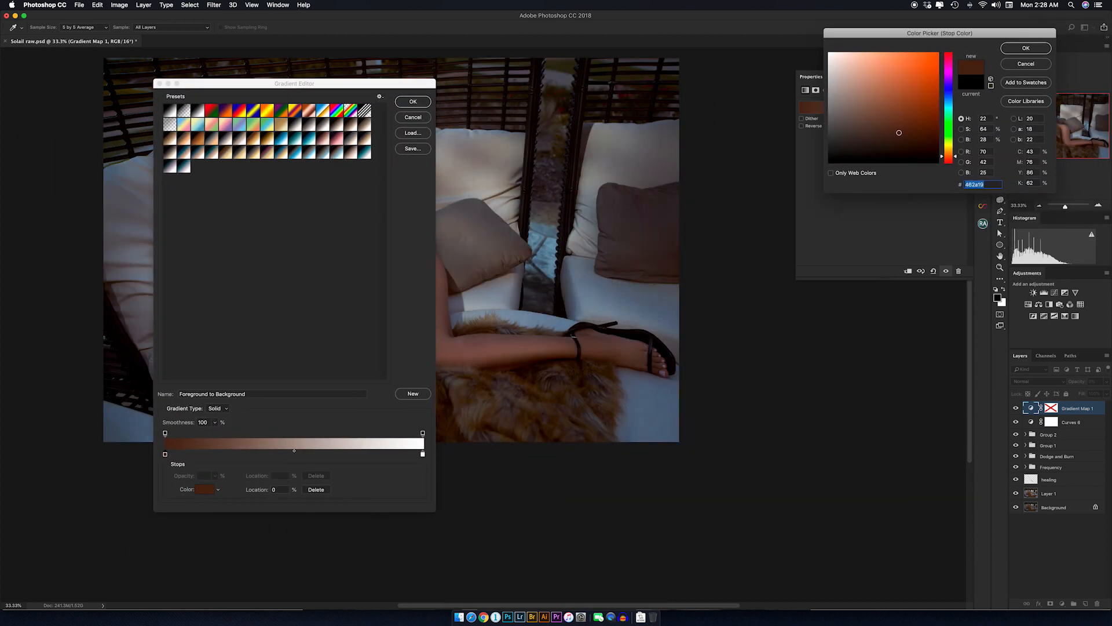
{"action": "key", "text": "Return"}
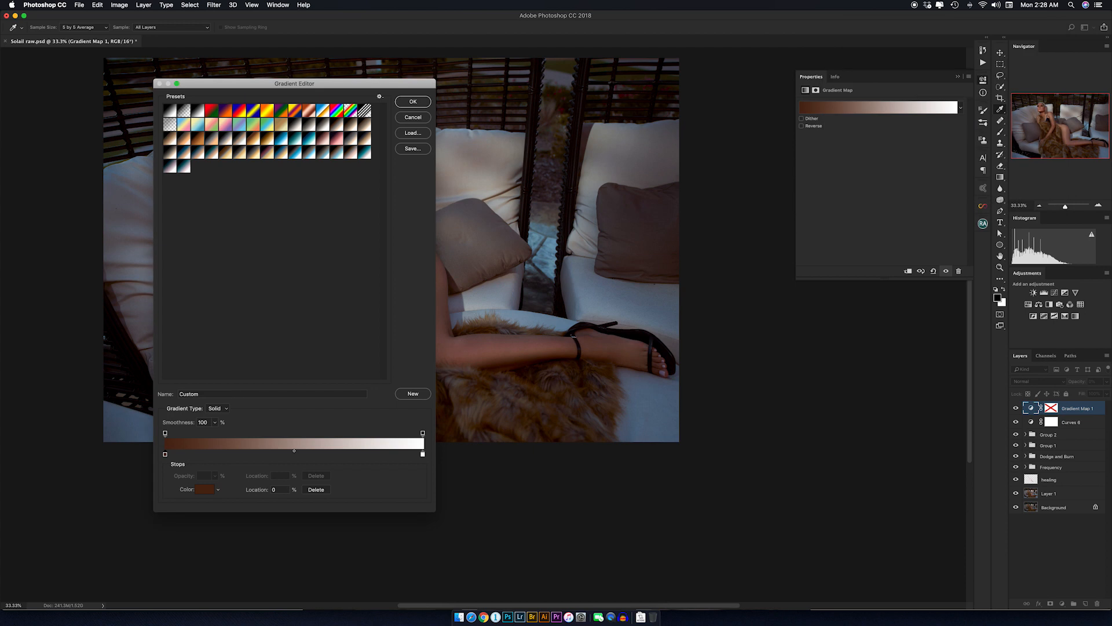
- Set the gradient map's light stop to a highlight skin tone sampled from the hip, #bb9784, and accept the gradient
{"action": "left_click_drag", "start_coordinate": [294, 83], "coordinate": [830, 46]}
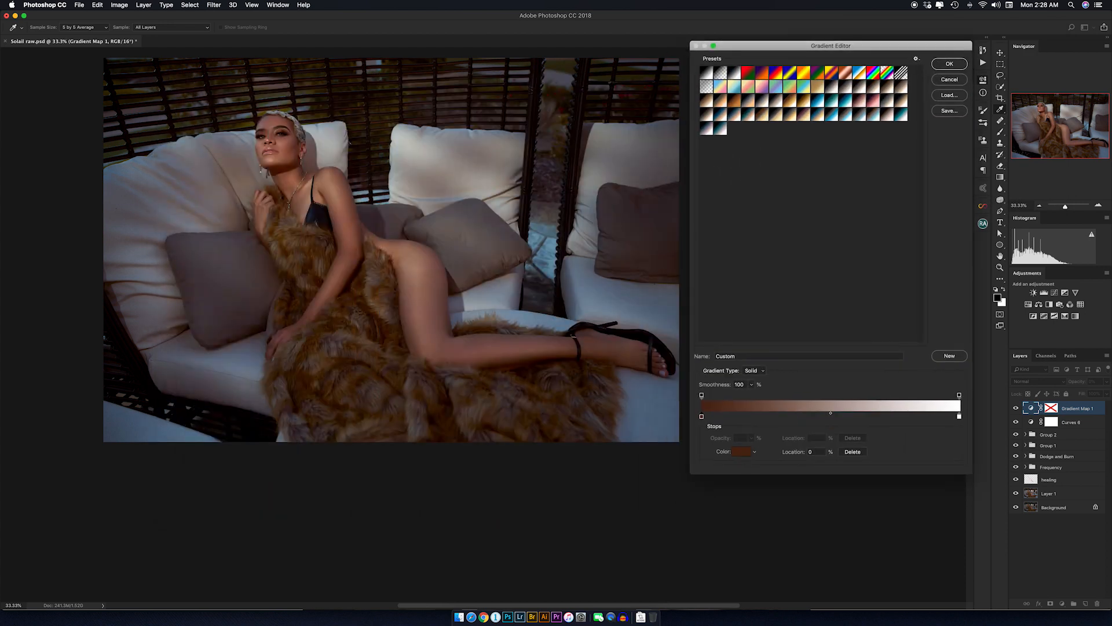
{"action": "left_click", "coordinate": [960, 416]}
{"action": "left_click", "coordinate": [741, 452]}
{"action": "left_click", "coordinate": [422, 263]}
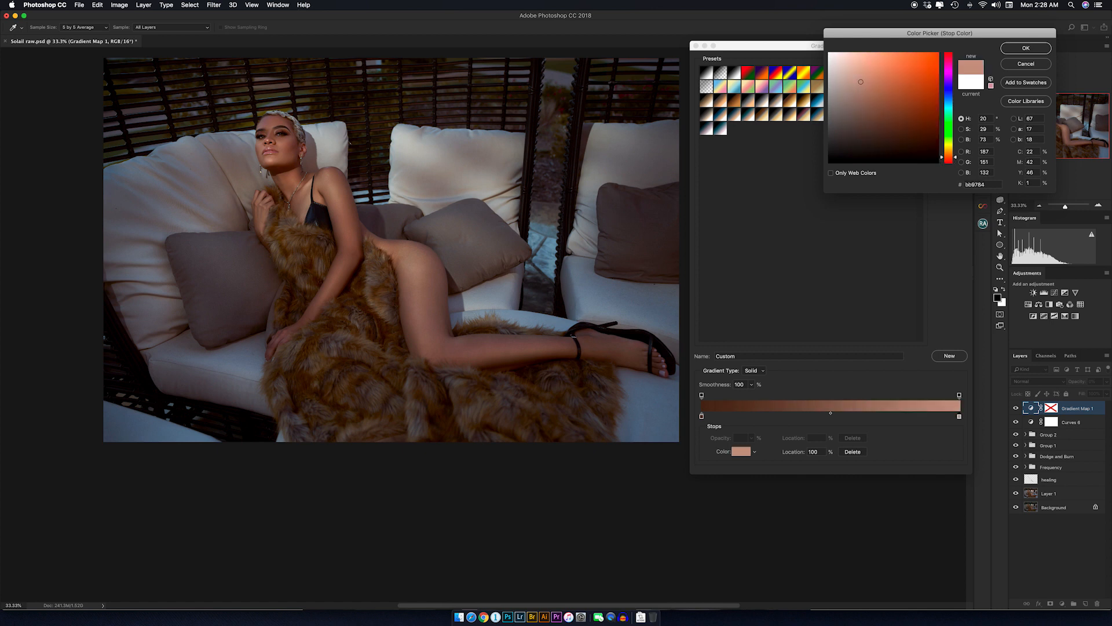
{"action": "key", "text": "Return"}
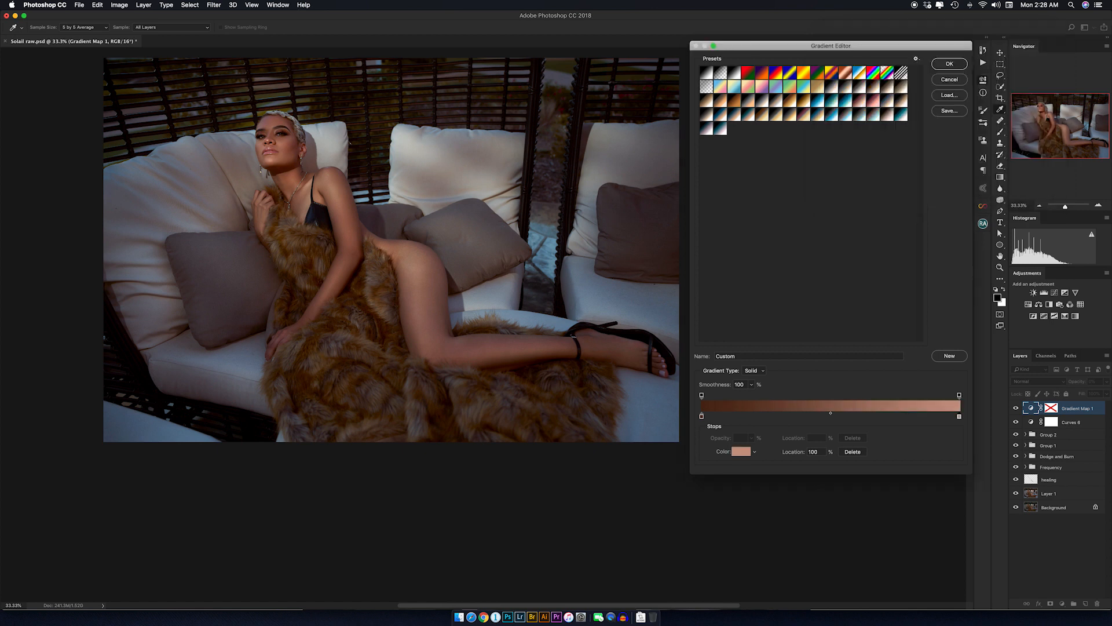
{"action": "key", "text": "Return"}
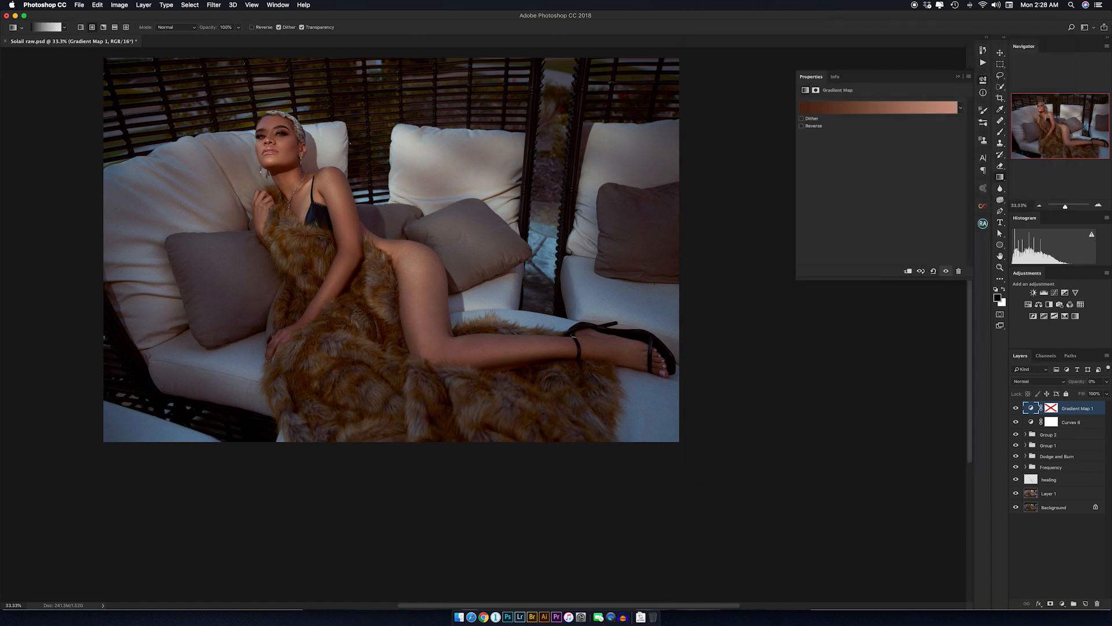
- Enable the Gradient Map layer's mask, raise the layer's opacity to about 85%, and invert the mask to black
{"action": "left_click", "coordinate": [1051, 408]}
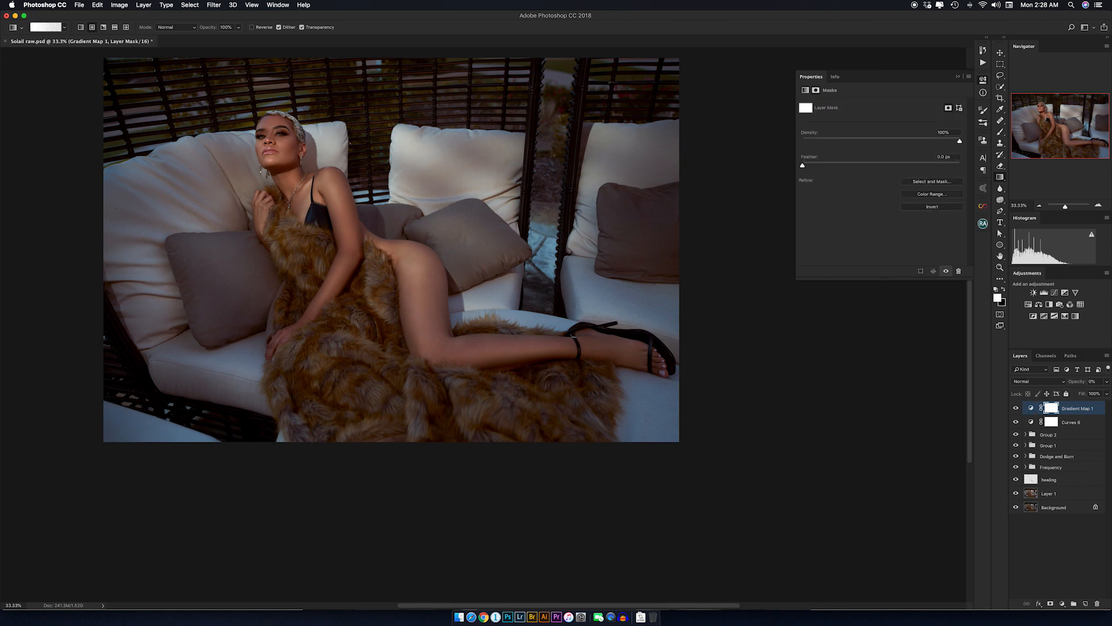
{"action": "left_click_drag", "start_coordinate": [1075, 381], "coordinate": [1111, 381]}
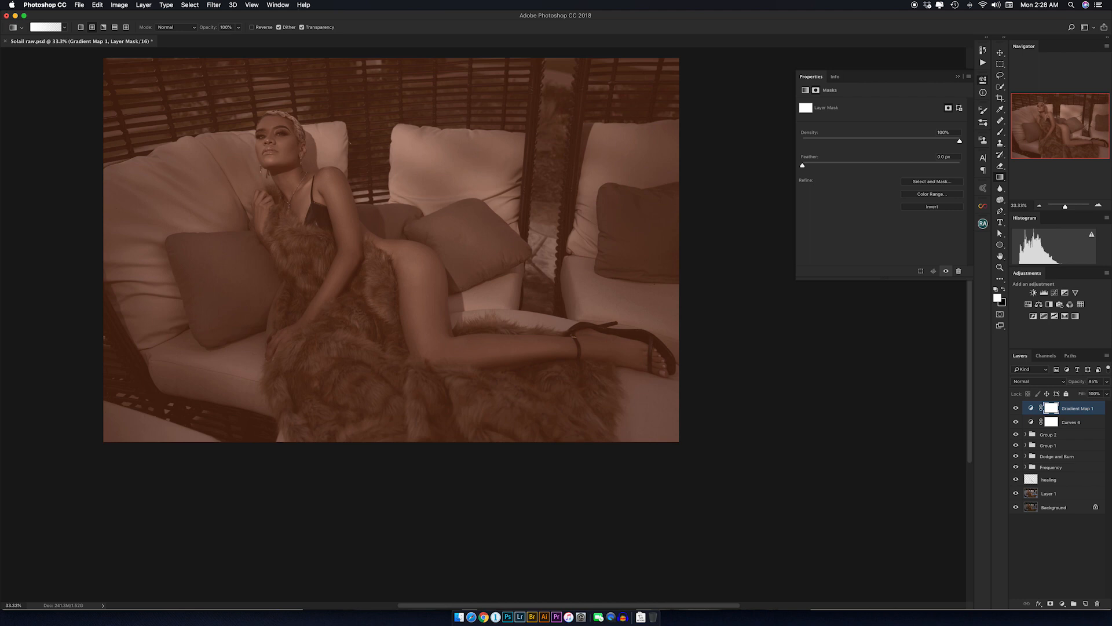
{"action": "key", "text": "super+i"}
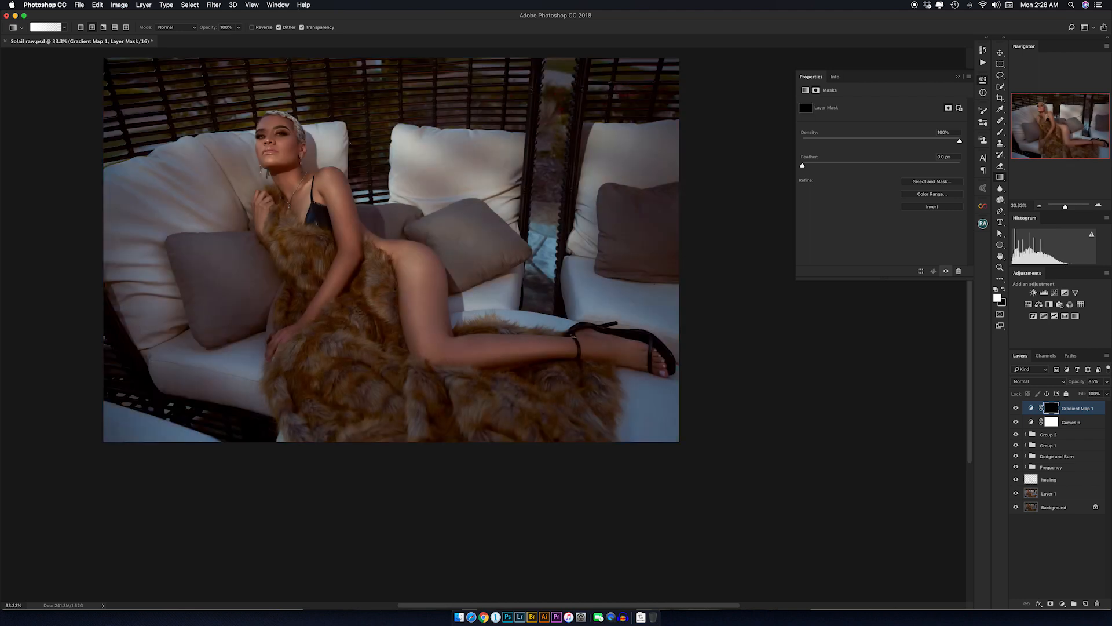
- Prepare a smaller white brush at 100% flow for the mask and set the Gradient Map layer's blend mode to Color
{"action": "key", "text": "b"}
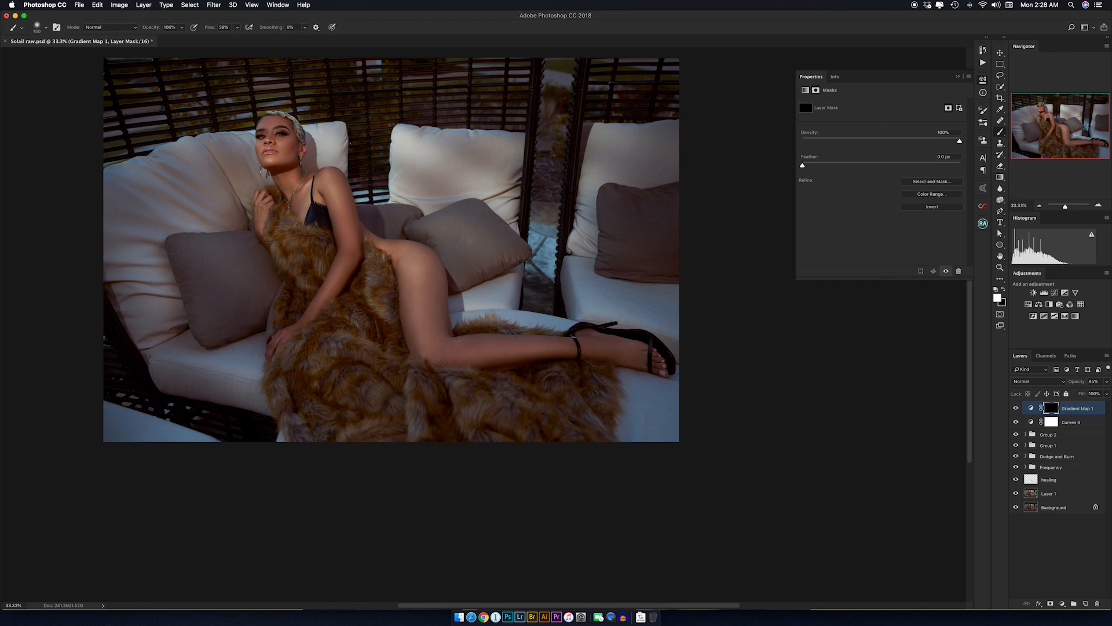
{"action": "key", "text": "shift+0"}
{"action": "key", "text": "bracketleft"}
{"action": "key", "text": "bracketleft"}
{"action": "left_click", "coordinate": [1038, 381]}
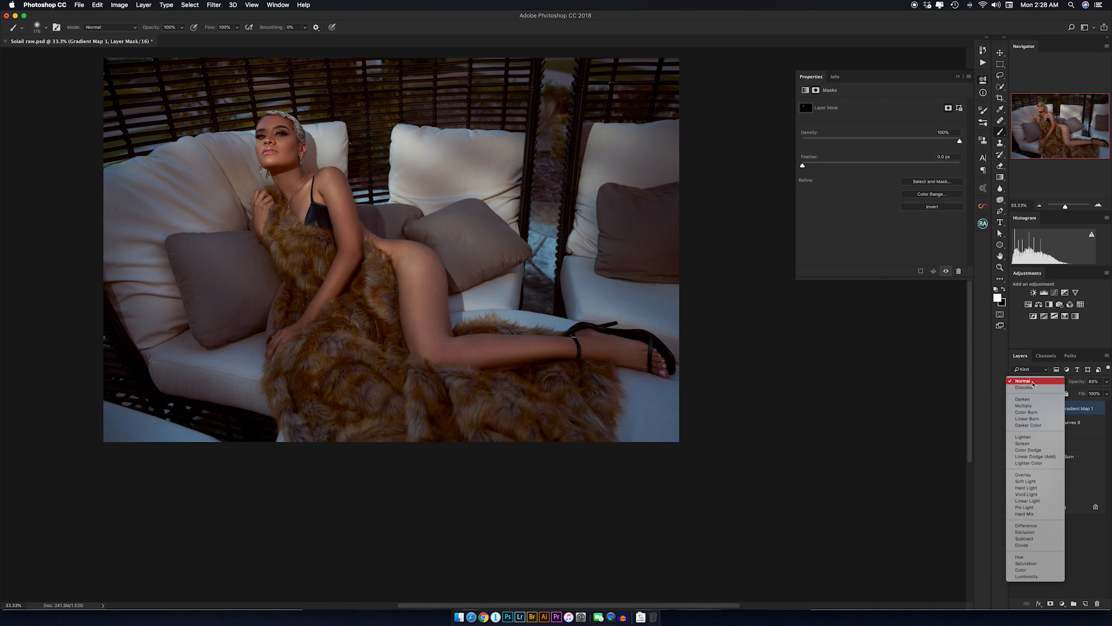
{"action": "left_click", "coordinate": [1023, 570]}
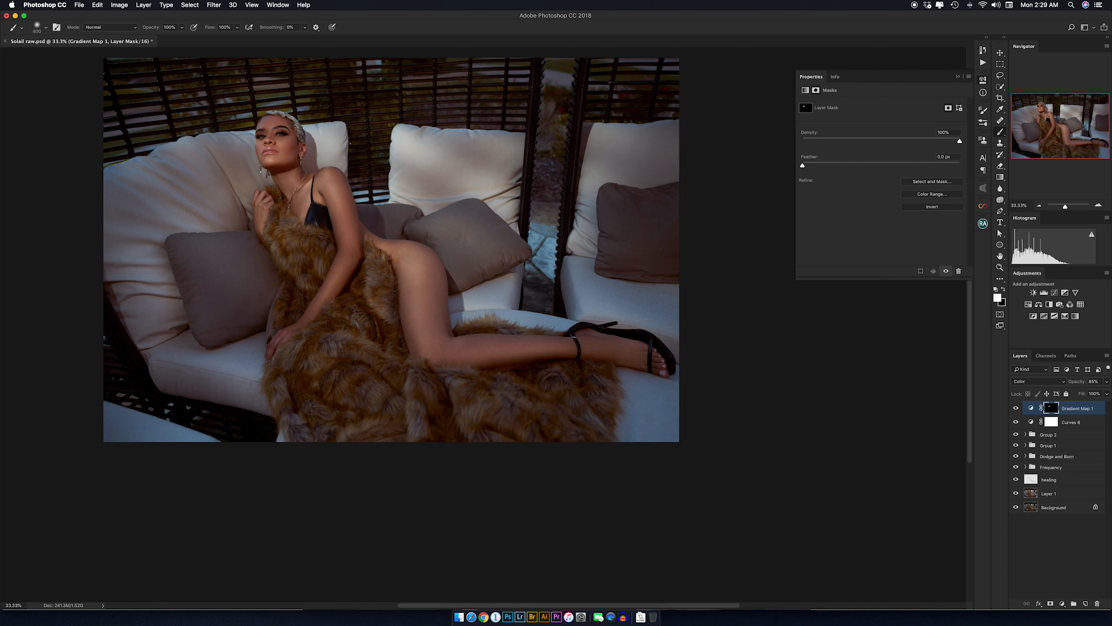
- Paint white on the Gradient Map mask over the model's arm, leg and foot to even out the skin color
{"action": "key", "text": "bracketleft"}
{"action": "key", "text": "bracketleft"}
{"action": "mouse_move", "coordinate": [350, 254]}
{"action": "left_mouse_down"}
{"action": "mouse_move", "coordinate": [308, 320]}
{"action": "mouse_move", "coordinate": [275, 342]}
{"action": "left_mouse_up"}
{"action": "key", "text": "bracketleft"}
{"action": "key", "text": "bracketleft"}
{"action": "mouse_move", "coordinate": [446, 359]}
{"action": "left_mouse_down"}
{"action": "mouse_move", "coordinate": [584, 336]}
{"action": "mouse_move", "coordinate": [665, 373]}
{"action": "mouse_move", "coordinate": [651, 348]}
{"action": "left_mouse_up"}
- Paint black on the Gradient Map mask around the lower leg's upper edge to remove color spill from the cushion and fur
{"action": "key", "text": "z"}
{"action": "mouse_move", "coordinate": [360, 250]}
{"action": "left_mouse_down"}
{"action": "mouse_move", "coordinate": [404, 259]}
{"action": "mouse_move", "coordinate": [751, 436]}
{"action": "left_mouse_up"}
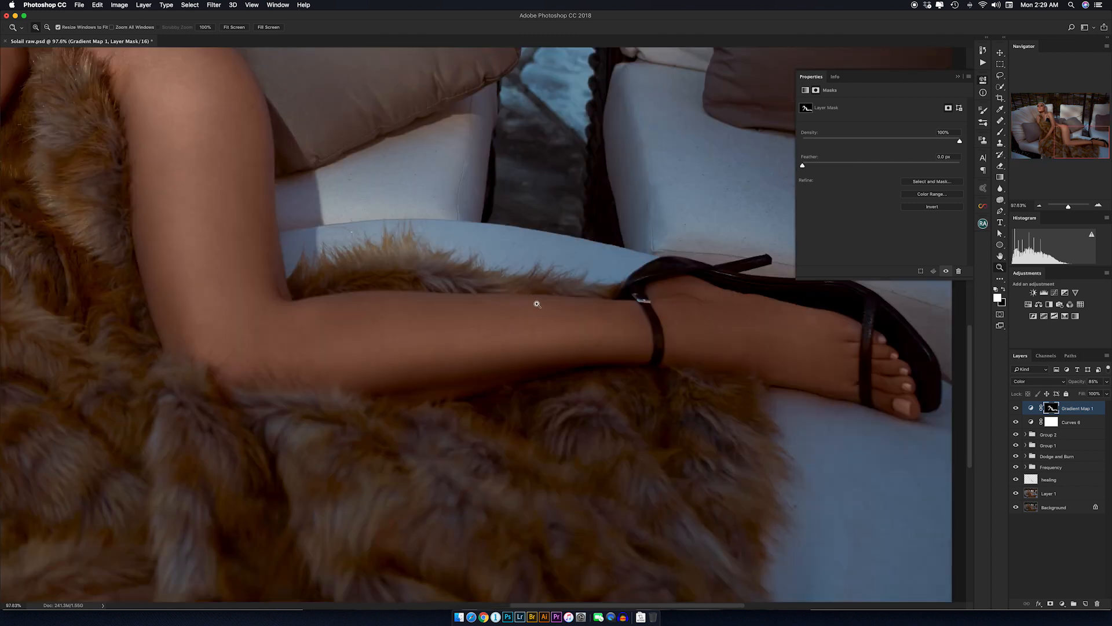
{"action": "key", "text": "b"}
{"action": "key", "text": "x"}
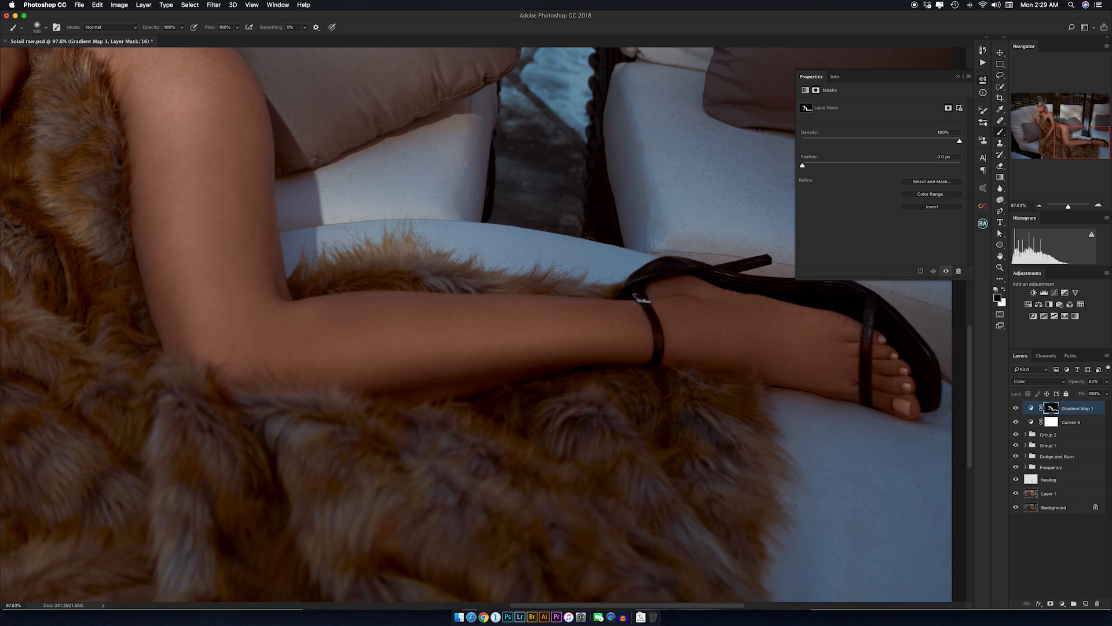
{"action": "left_click_drag", "start_coordinate": [549, 261], "coordinate": [536, 259]}
{"action": "left_click_drag", "start_coordinate": [617, 247], "coordinate": [613, 246]}
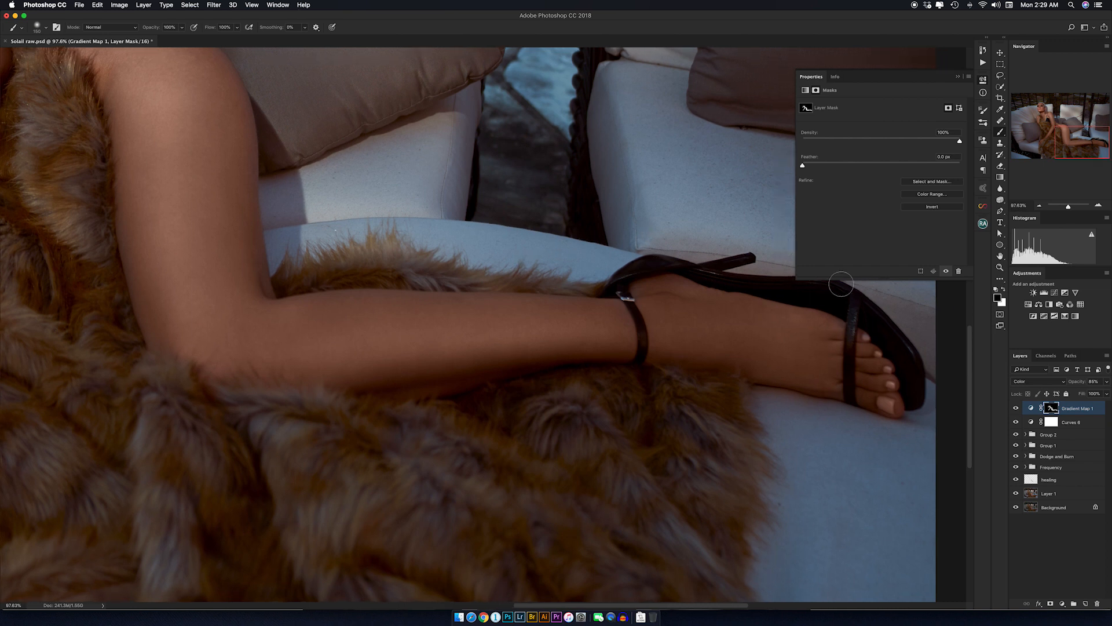
- Paint black on the mask over the toenails and the sandal's ankle strap with a much smaller brush
{"action": "key", "text": "bracketleft"}
{"action": "key", "text": "bracketleft"}
{"action": "key", "text": "bracketleft"}
{"action": "key", "text": "bracketleft"}
{"action": "key", "text": "bracketleft"}
{"action": "key", "text": "bracketleft"}
{"action": "key", "text": "bracketleft"}
{"action": "mouse_move", "coordinate": [881, 400]}
{"action": "left_mouse_down"}
{"action": "mouse_move", "coordinate": [889, 410]}
{"action": "mouse_move", "coordinate": [883, 401]}
{"action": "left_mouse_up"}
{"action": "left_click_drag", "start_coordinate": [637, 348], "coordinate": [634, 348]}
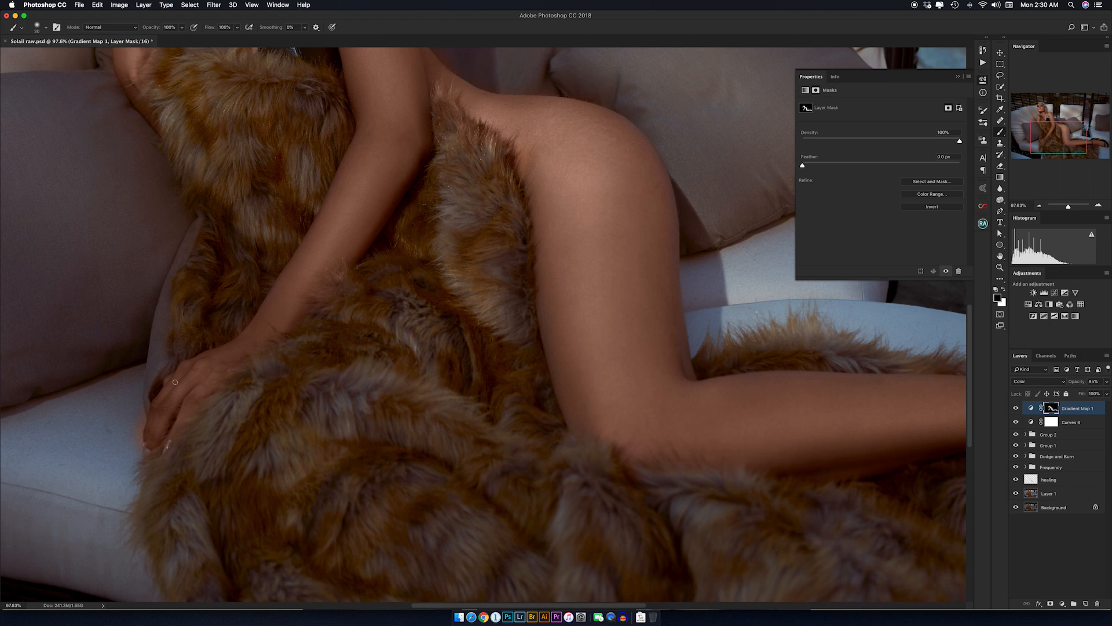
- Paint black on the mask beside the resting hand and its fingertips to clear the skin tint from the surroundings
{"action": "key", "text": "bracketright"}
{"action": "key", "text": "bracketright"}
{"action": "key", "text": "bracketright"}
{"action": "key", "text": "bracketright"}
{"action": "mouse_move", "coordinate": [168, 364]}
{"action": "left_mouse_down"}
{"action": "mouse_move", "coordinate": [129, 434]}
{"action": "mouse_move", "coordinate": [141, 456]}
{"action": "mouse_move", "coordinate": [169, 444]}
{"action": "left_mouse_up"}
{"action": "key", "text": "bracketleft"}
{"action": "key", "text": "bracketleft"}
{"action": "key", "text": "bracketleft"}
{"action": "key", "text": "bracketleft"}
{"action": "key", "text": "bracketleft"}
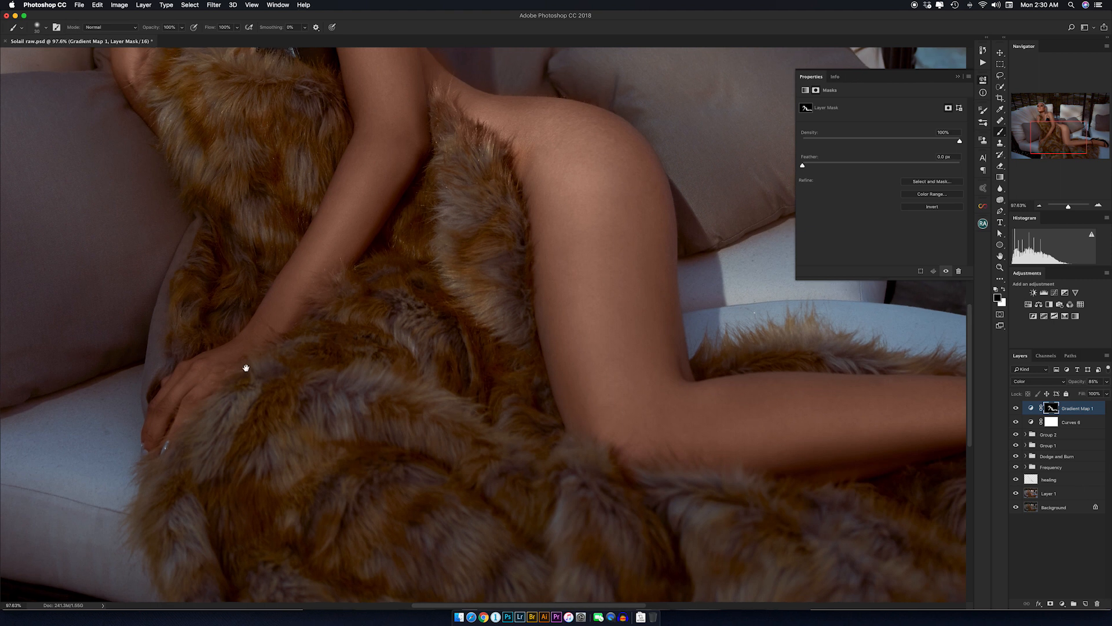
- Refine the Gradient Map mask around the waist and torso with black and white, adjusting the brush size to the edges
{"action": "left_click_drag", "start_coordinate": [445, 210], "coordinate": [320, 429]}
{"action": "key", "text": "bracketright"}
{"action": "key", "text": "bracketright"}
{"action": "key", "text": "bracketright"}
{"action": "key", "text": "bracketright"}
{"action": "key", "text": "bracketright"}
{"action": "key", "text": "bracketright"}
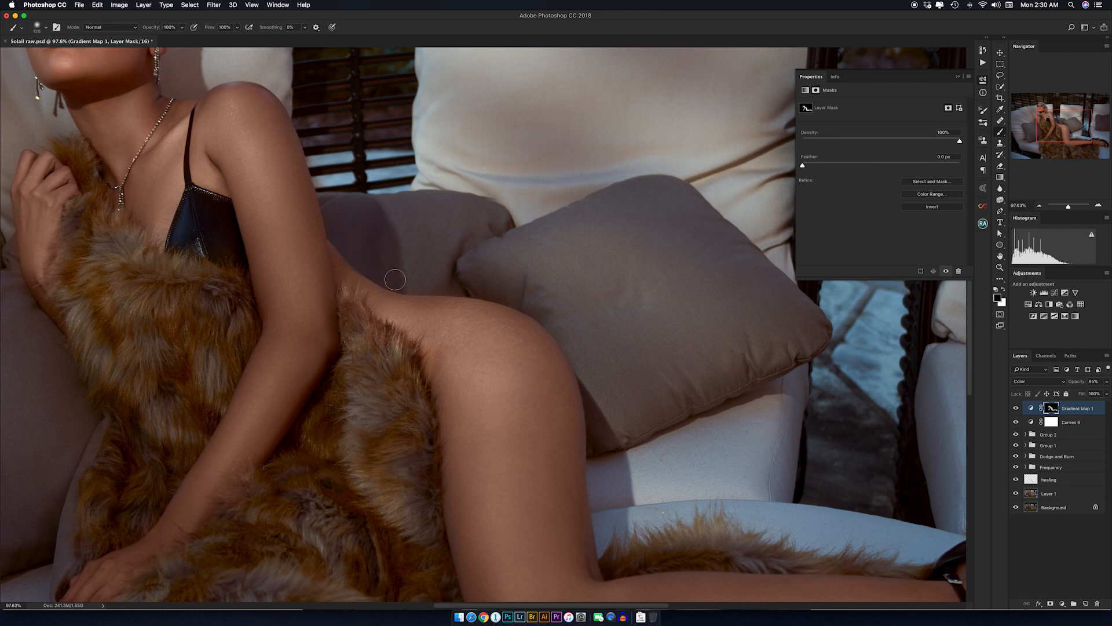
{"action": "key", "text": "bracketright"}
{"action": "key", "text": "x"}
{"action": "key", "text": "bracketleft"}
{"action": "key", "text": "bracketleft"}
{"action": "key", "text": "bracketleft"}
{"action": "key", "text": "bracketleft"}
{"action": "key", "text": "bracketright"}
{"action": "left_click_drag", "start_coordinate": [304, 248], "coordinate": [376, 298]}
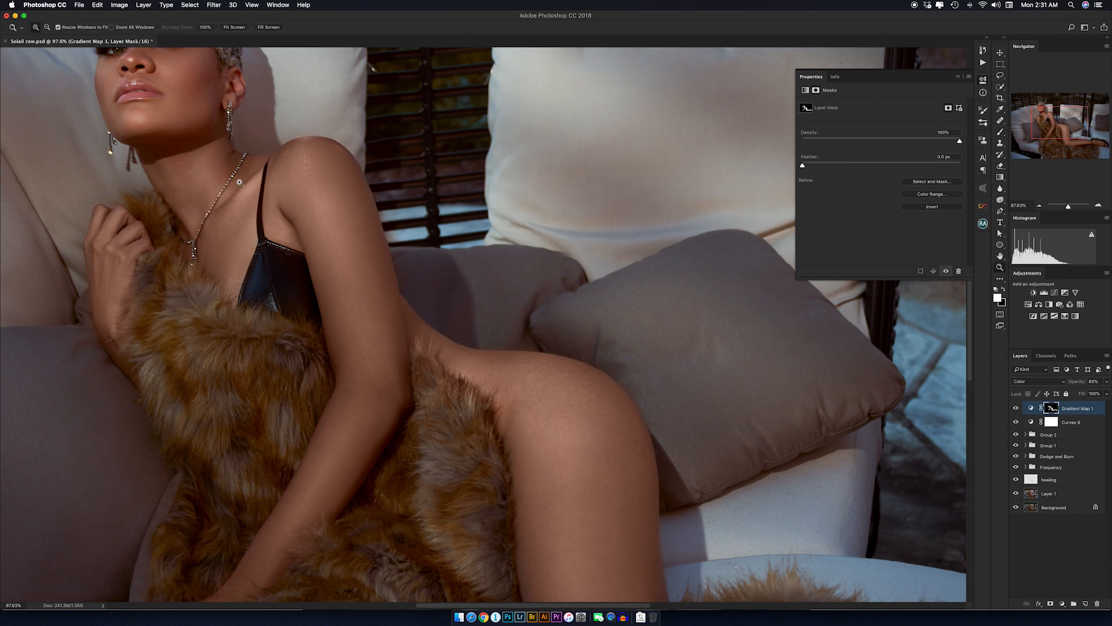
- Paint black on the Gradient Map mask over the black leather top to remove the skin tint
{"action": "key", "text": "x"}
{"action": "key", "text": "bracketright"}
{"action": "key", "text": "bracketright"}
{"action": "key", "text": "bracketright"}
{"action": "key", "text": "bracketright"}
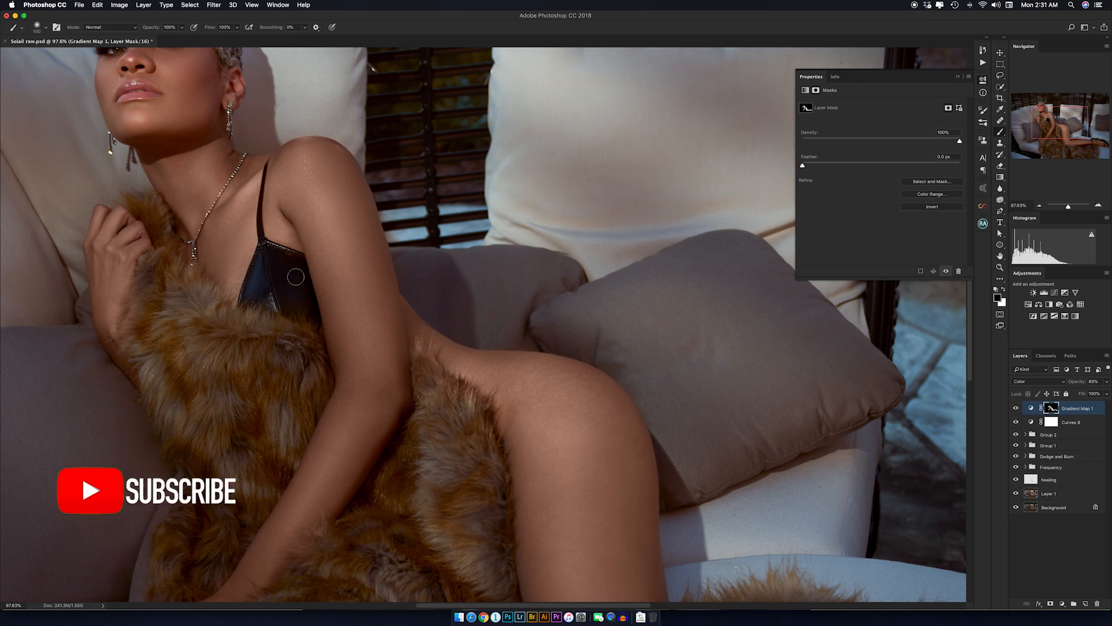
- Paint black on the mask along the top's thin shoulder strap with a smaller brush and check the whole image
{"action": "key", "text": "bracketleft"}
{"action": "key", "text": "bracketleft"}
{"action": "key", "text": "bracketleft"}
{"action": "key", "text": "bracketleft"}
{"action": "key", "text": "bracketleft"}
{"action": "key", "text": "bracketleft"}
{"action": "key", "text": "bracketleft"}
{"action": "key", "text": "bracketleft"}
{"action": "key", "text": "bracketright"}
{"action": "key", "text": "bracketright"}
{"action": "key", "text": "bracketright"}
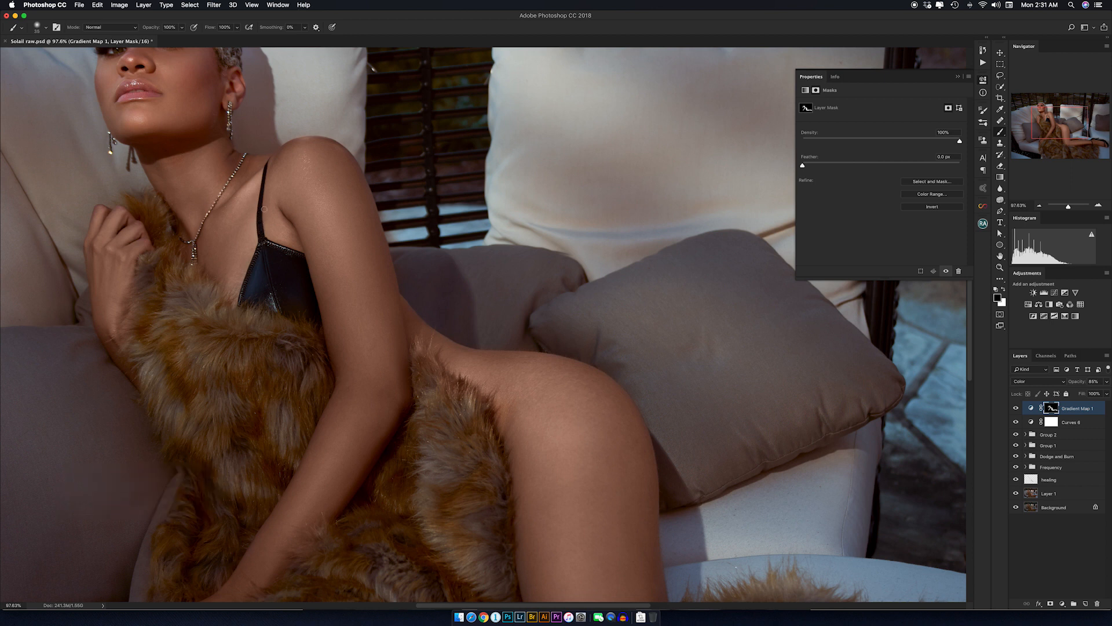
{"action": "left_click", "coordinate": [234, 27]}
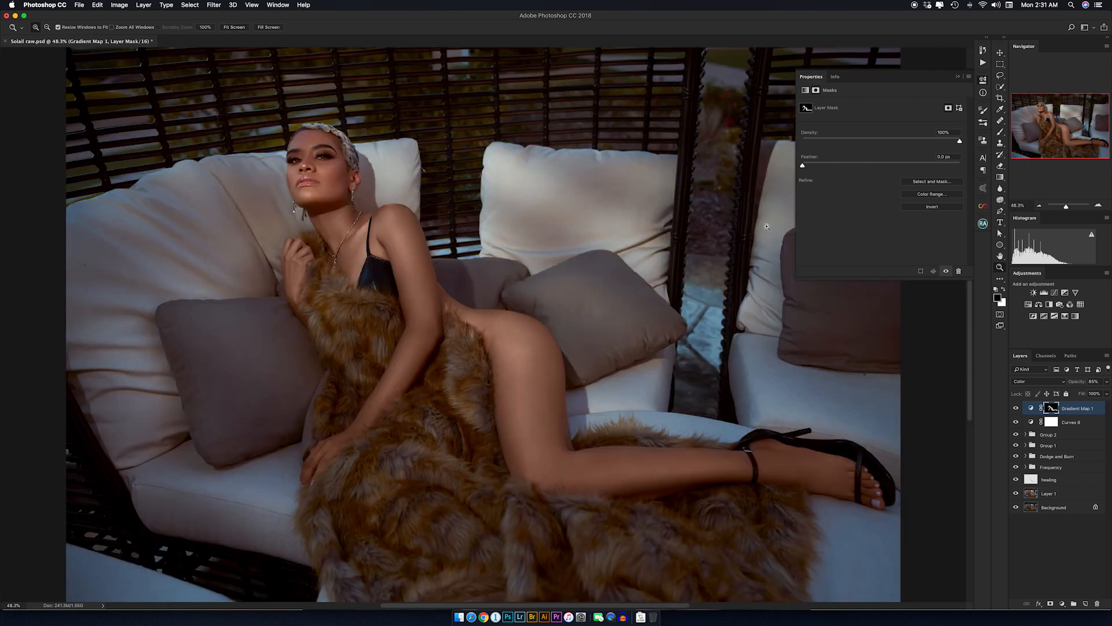
- Lower the skin-tone Gradient Map layer's opacity to 30% and add a Hue/Saturation adjustment clipped to it
{"action": "key", "text": "4"}
{"action": "key", "text": "1"}
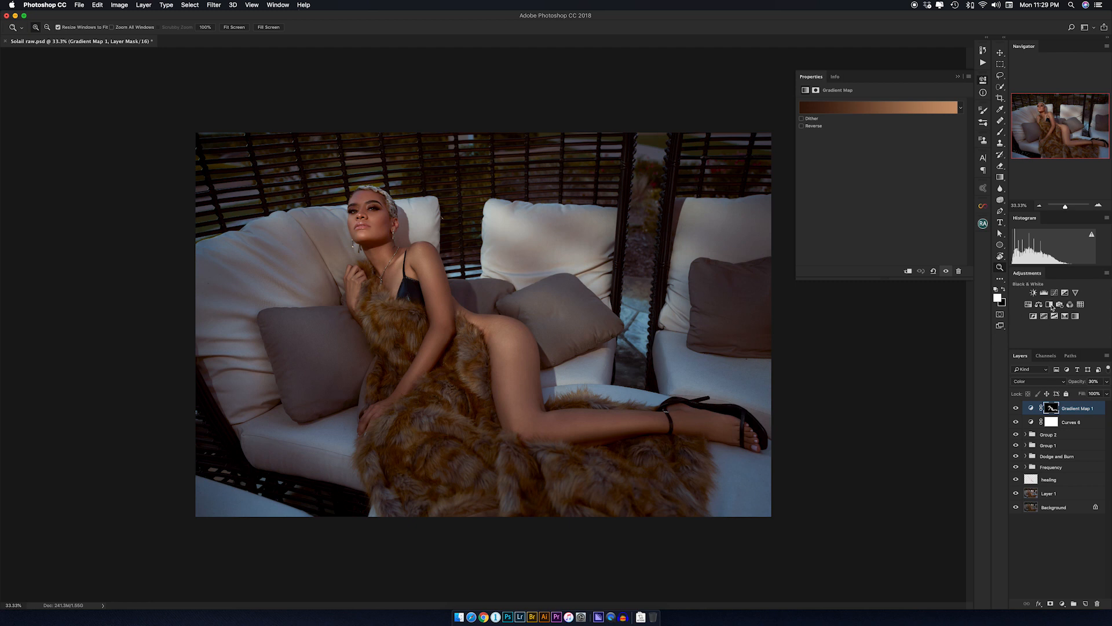
{"action": "left_click", "coordinate": [1029, 305]}
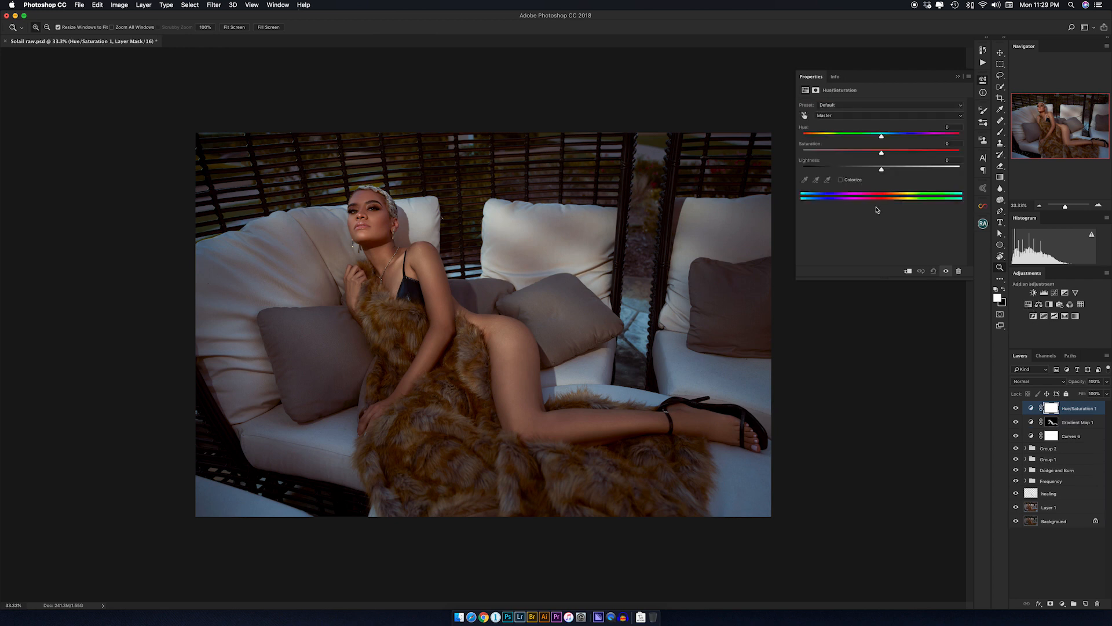
{"action": "left_click", "coordinate": [908, 272]}
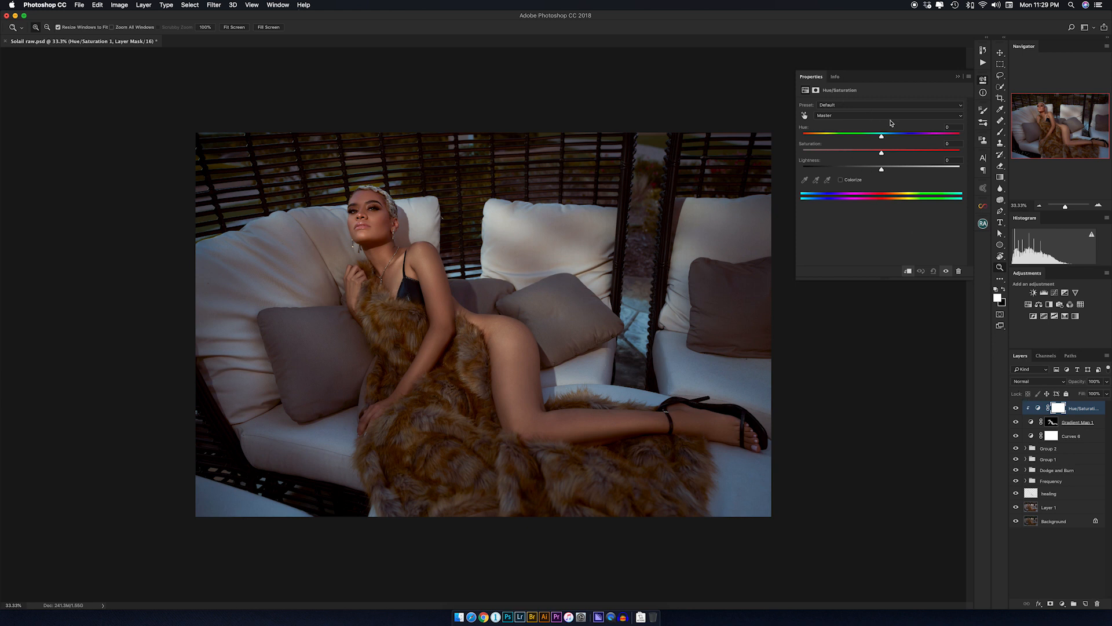
- Shift the clipped Hue/Saturation layer's hue slightly down and raise its saturation and lightness a little
{"action": "left_click_drag", "start_coordinate": [882, 139], "coordinate": [878, 140]}
{"action": "left_click_drag", "start_coordinate": [882, 154], "coordinate": [889, 154]}
{"action": "left_click_drag", "start_coordinate": [881, 170], "coordinate": [883, 171]}
- Add a Color Balance adjustment on top of the stack and nudge its Shadows slightly toward green
{"action": "left_click", "coordinate": [1038, 306]}
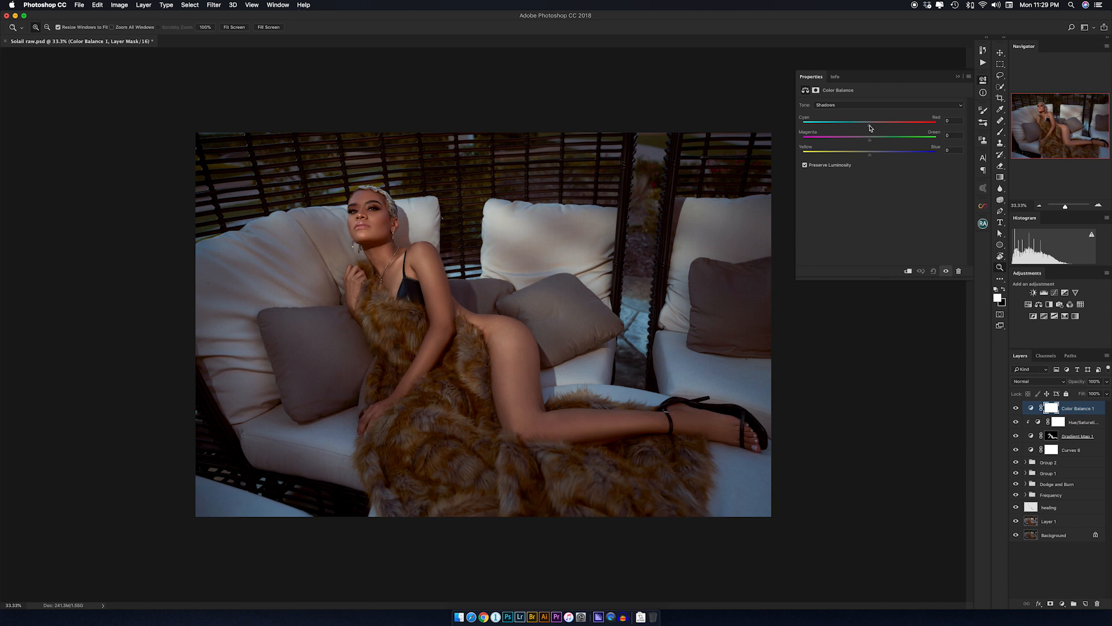
{"action": "left_click_drag", "start_coordinate": [869, 127], "coordinate": [869, 127]}
{"action": "left_click_drag", "start_coordinate": [871, 139], "coordinate": [873, 139]}
{"action": "left_click_drag", "start_coordinate": [870, 156], "coordinate": [870, 157]}
- Shift the Color Balance Midtones slightly toward red, green and blue
{"action": "left_click", "coordinate": [837, 105]}
{"action": "left_click", "coordinate": [831, 113]}
{"action": "left_click_drag", "start_coordinate": [872, 127], "coordinate": [873, 127]}
{"action": "left_click_drag", "start_coordinate": [871, 140], "coordinate": [872, 140]}
{"action": "left_click_drag", "start_coordinate": [870, 154], "coordinate": [871, 157]}
- Shift the Color Balance Highlights slightly toward cyan and magenta, and more strongly toward blue
{"action": "left_click", "coordinate": [840, 107]}
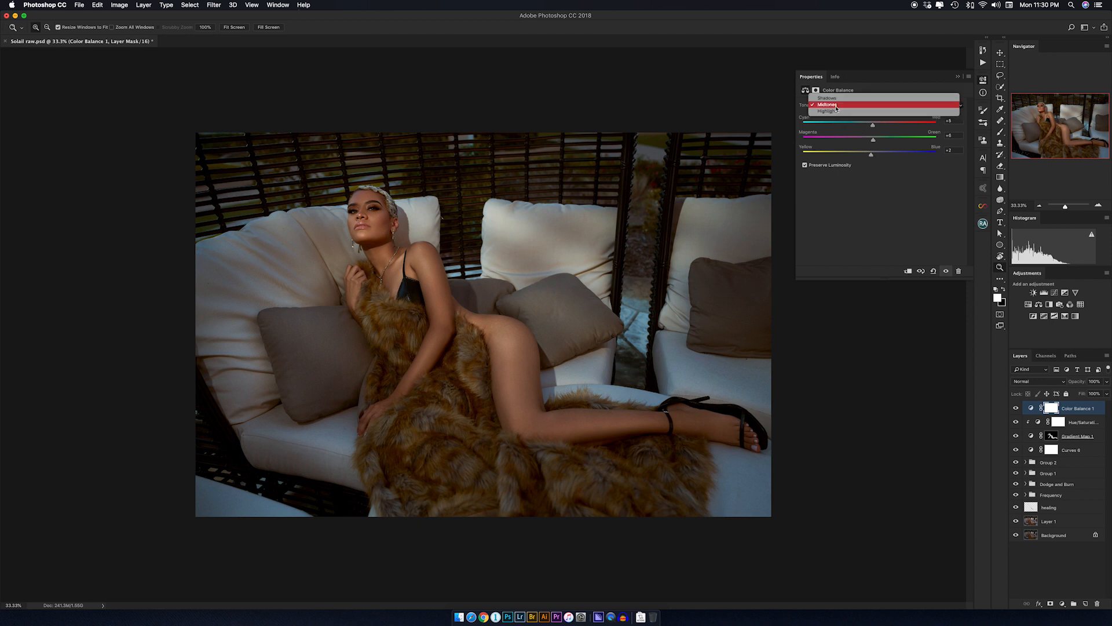
{"action": "left_click", "coordinate": [836, 111]}
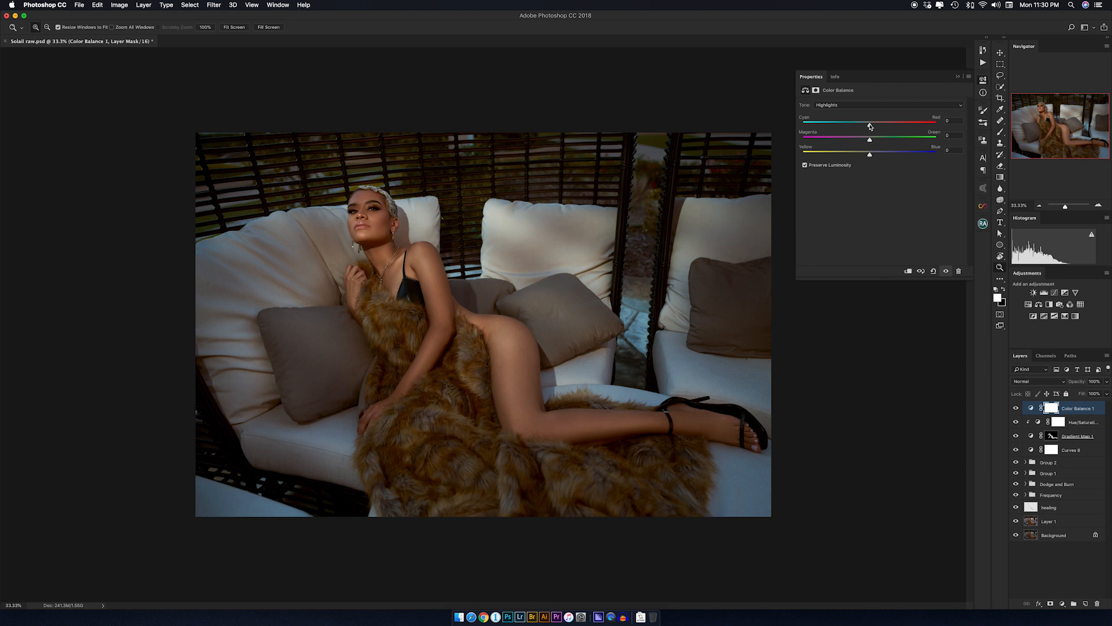
{"action": "left_click_drag", "start_coordinate": [870, 126], "coordinate": [867, 127]}
{"action": "left_click_drag", "start_coordinate": [871, 142], "coordinate": [867, 143]}
{"action": "left_click_drag", "start_coordinate": [870, 155], "coordinate": [879, 155]}
{"action": "left_click_drag", "start_coordinate": [881, 155], "coordinate": [881, 155]}
- Add a Selective Color adjustment and tune its Blacks to cyan +2, magenta +1, slightly less yellow and black -2
{"action": "left_click", "coordinate": [1066, 317]}
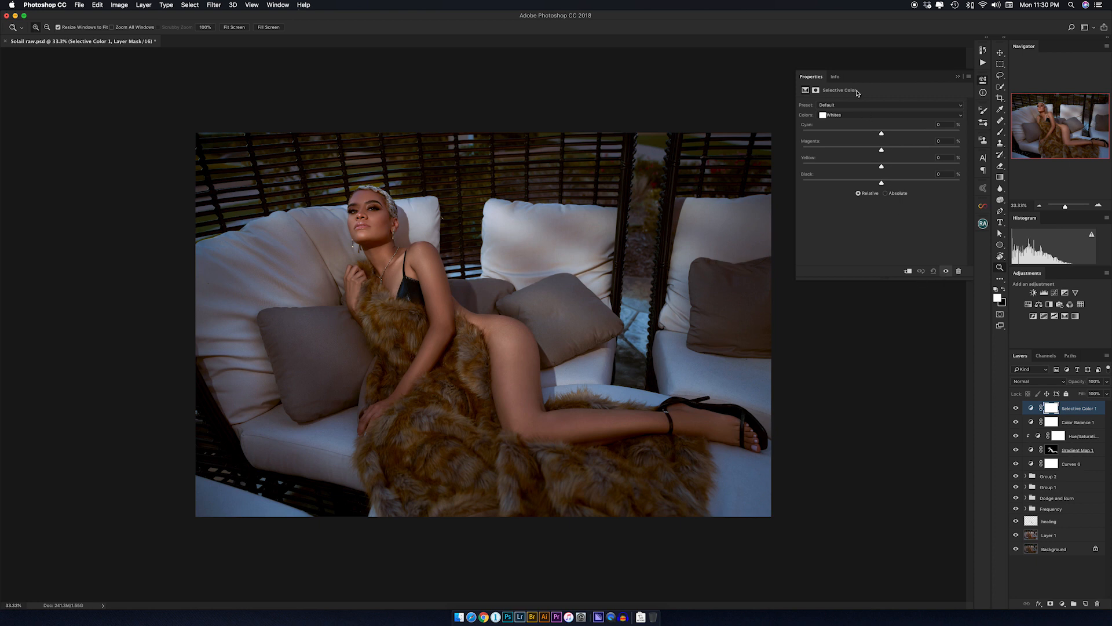
{"action": "left_click", "coordinate": [839, 114]}
{"action": "left_click", "coordinate": [836, 127]}
{"action": "left_click_drag", "start_coordinate": [882, 135], "coordinate": [883, 135]}
{"action": "left_click_drag", "start_coordinate": [881, 150], "coordinate": [882, 152]}
{"action": "left_click_drag", "start_coordinate": [881, 168], "coordinate": [880, 168]}
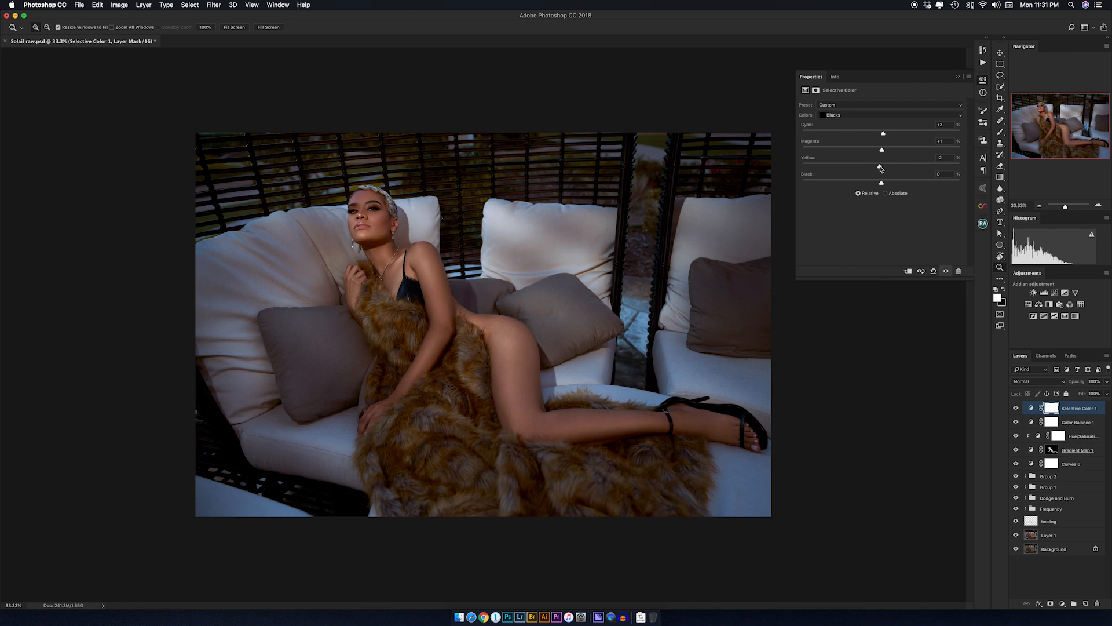
{"action": "left_click_drag", "start_coordinate": [882, 183], "coordinate": [879, 185]}
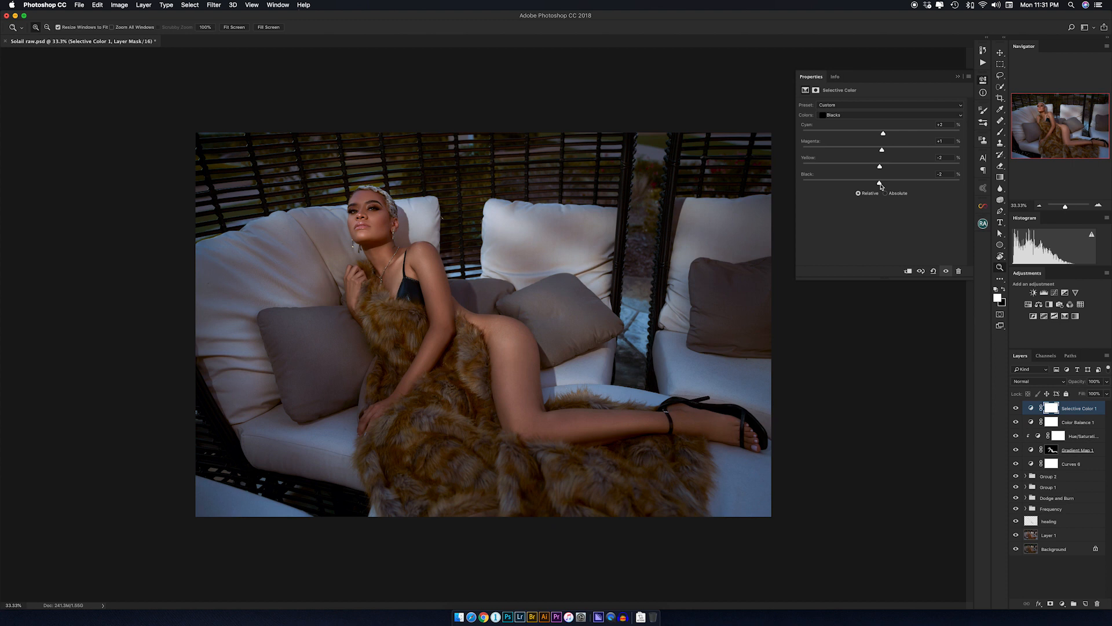
- In Selective Color, add a little yellow to the Neutrals, and raise cyan and reduce yellow in the Whites
{"action": "left_click", "coordinate": [830, 116]}
{"action": "left_click", "coordinate": [834, 107]}
{"action": "left_click_drag", "start_coordinate": [881, 167], "coordinate": [884, 168]}
{"action": "left_click", "coordinate": [834, 115]}
{"action": "left_click", "coordinate": [834, 109]}
{"action": "left_click_drag", "start_coordinate": [884, 135], "coordinate": [887, 134]}
{"action": "left_click_drag", "start_coordinate": [881, 166], "coordinate": [872, 168]}
- Run the Dodge action to add a black-masked Dodge layer above the color adjustments
{"action": "left_click", "coordinate": [983, 64]}
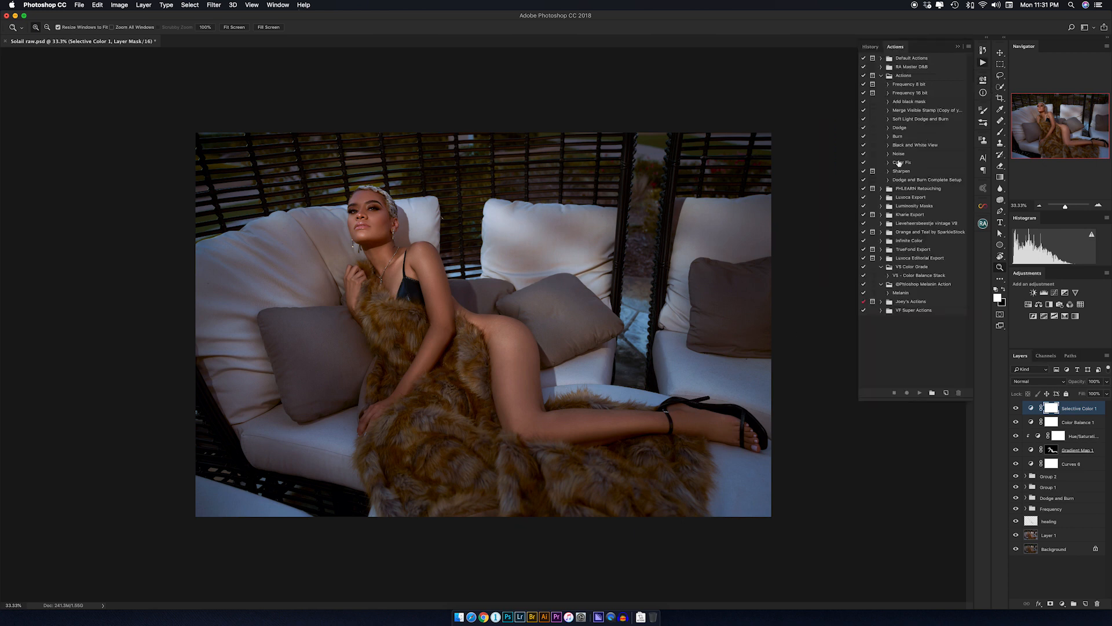
{"action": "left_click", "coordinate": [900, 129]}
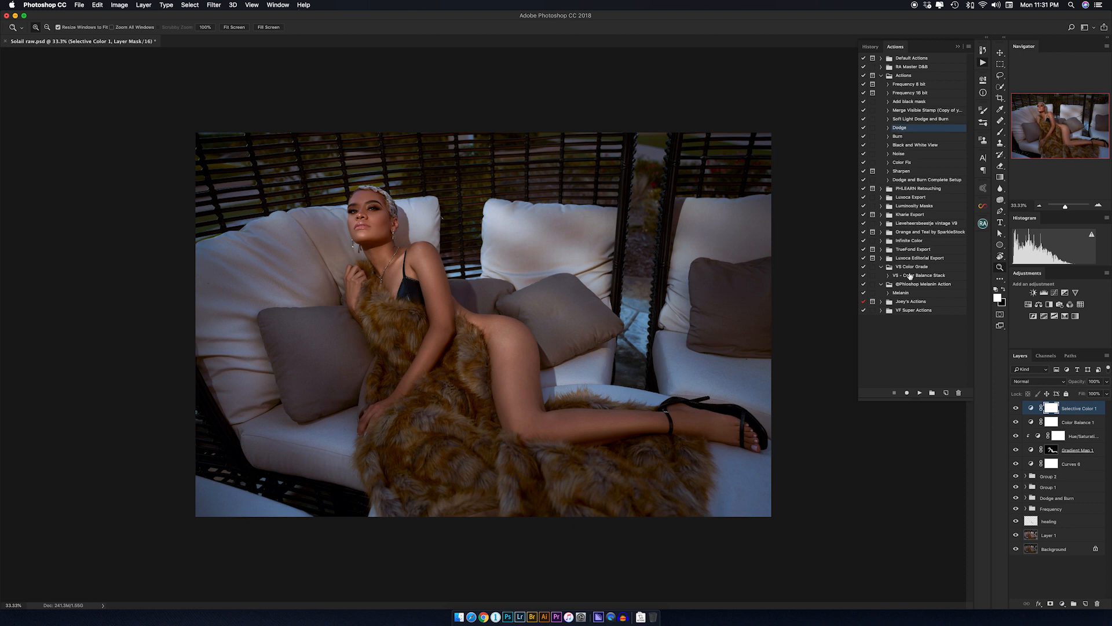
{"action": "left_click", "coordinate": [919, 392]}
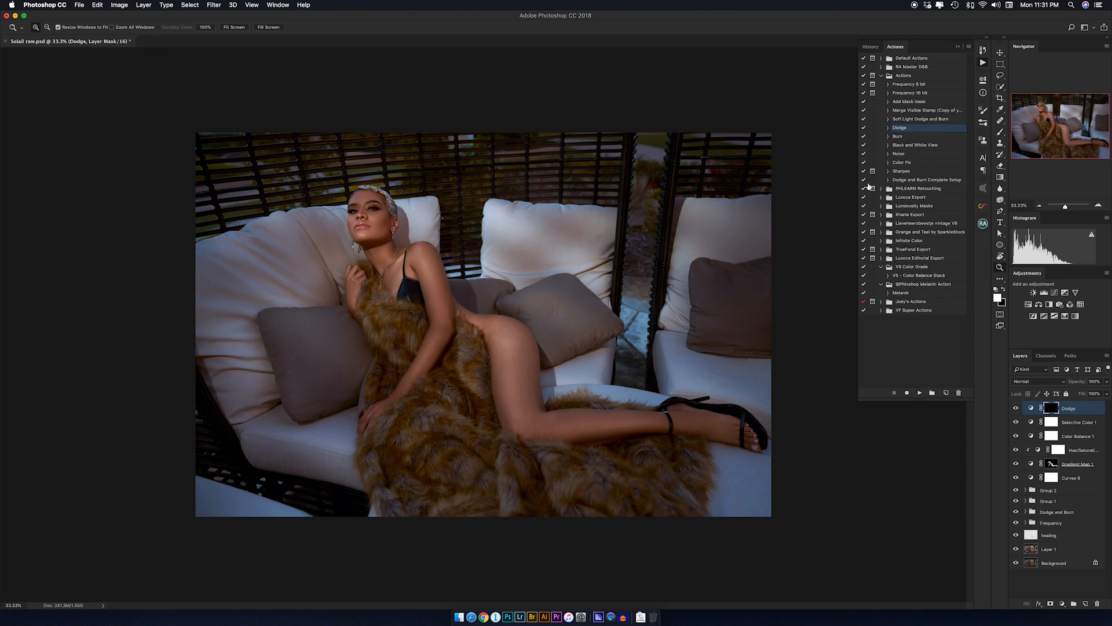
{"action": "left_click", "coordinate": [957, 46]}
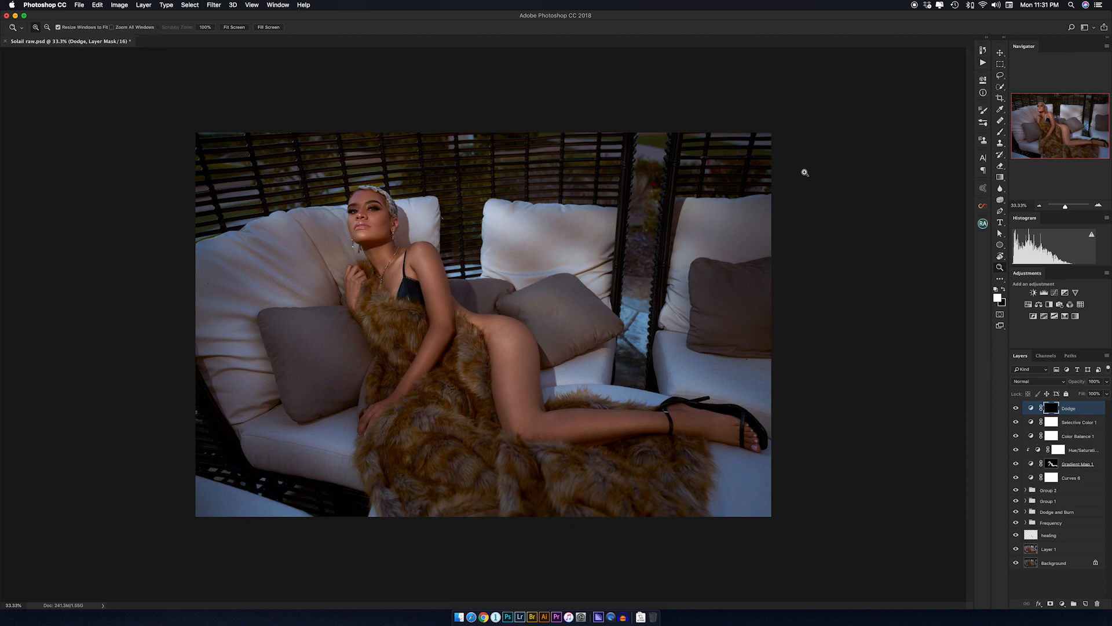
- Paint white on the Dodge mask to brighten the fur throw, enlarging the brush and lowering its flow to 5%
{"action": "key", "text": "b"}
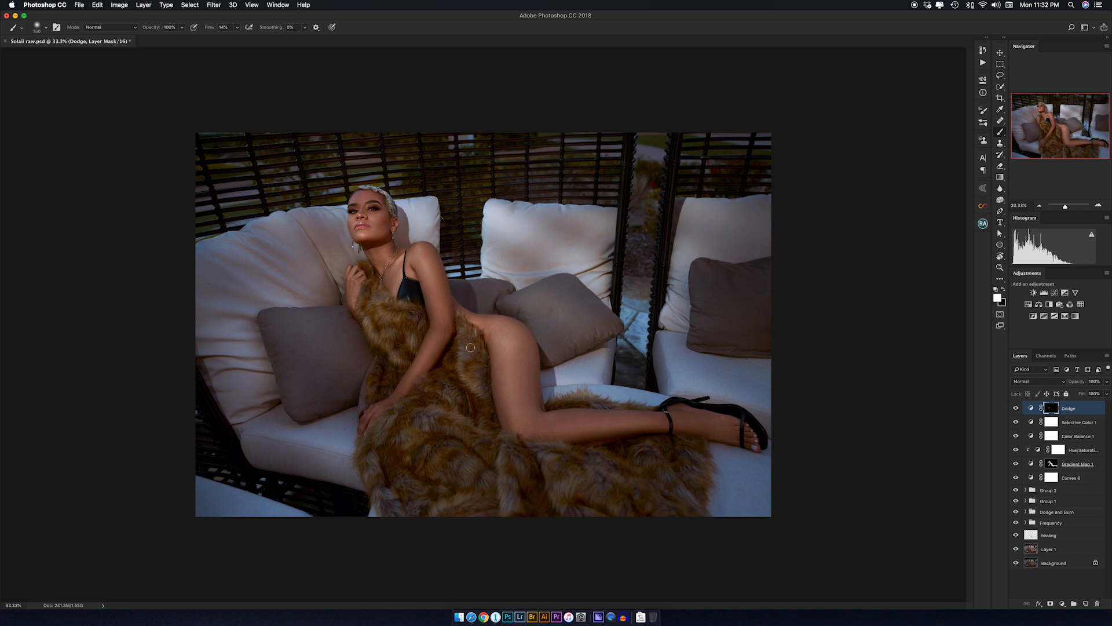
{"action": "mouse_move", "coordinate": [465, 334]}
{"action": "left_mouse_down"}
{"action": "mouse_move", "coordinate": [438, 392]}
{"action": "mouse_move", "coordinate": [455, 396]}
{"action": "mouse_move", "coordinate": [446, 394]}
{"action": "left_mouse_up"}
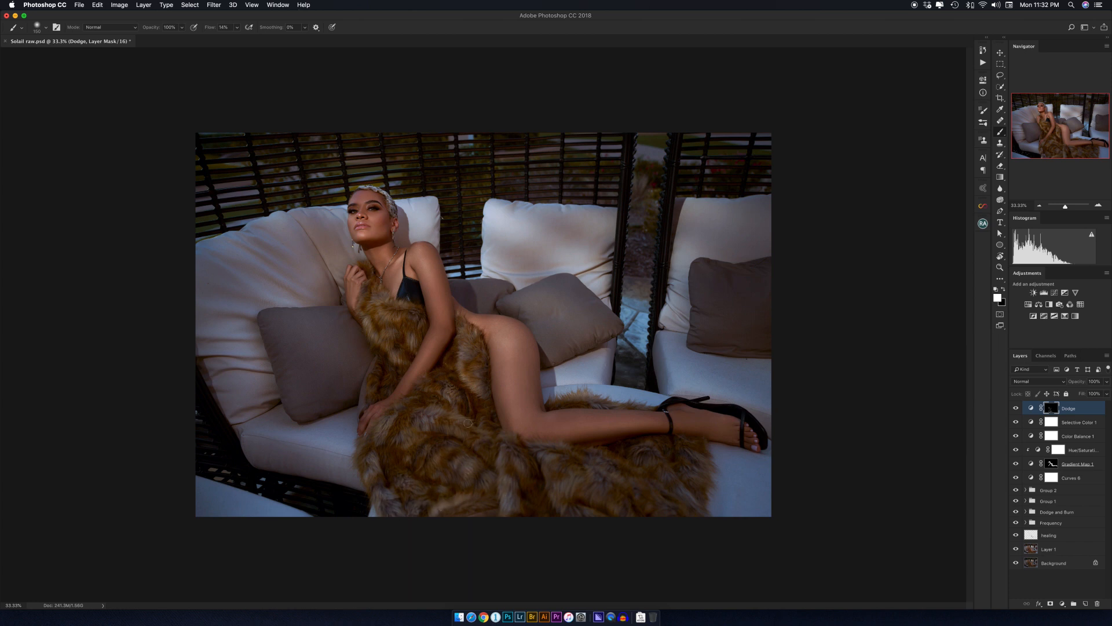
{"action": "mouse_move", "coordinate": [571, 480]}
{"action": "left_mouse_down"}
{"action": "mouse_move", "coordinate": [604, 467]}
{"action": "mouse_move", "coordinate": [604, 487]}
{"action": "mouse_move", "coordinate": [666, 510]}
{"action": "mouse_move", "coordinate": [669, 487]}
{"action": "mouse_move", "coordinate": [691, 470]}
{"action": "left_mouse_up"}
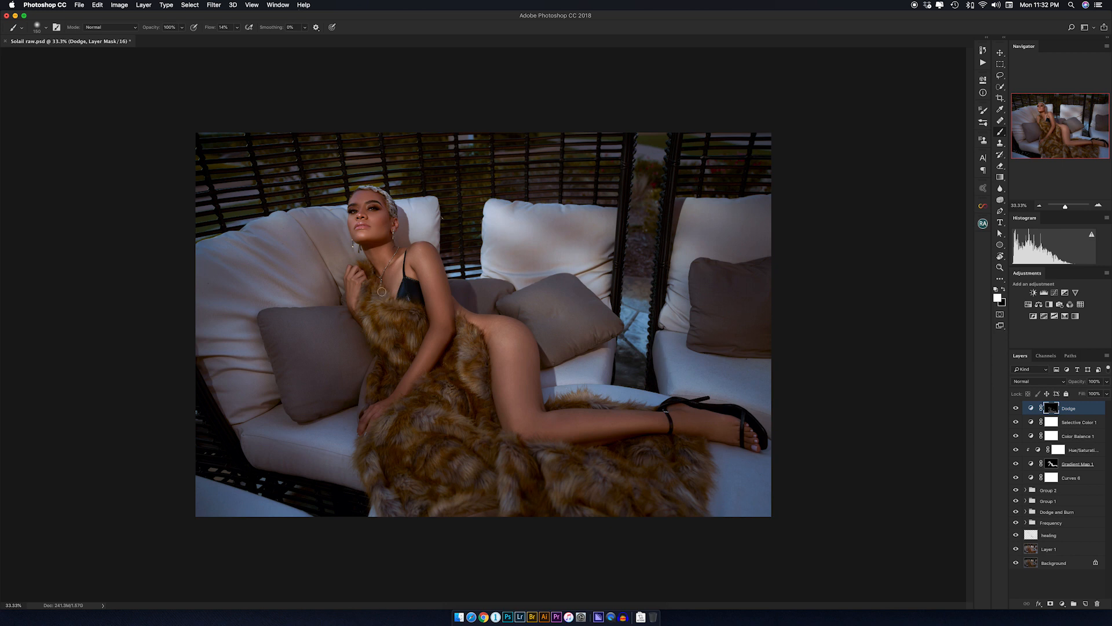
{"action": "key", "text": "bracketright"}
{"action": "key", "text": "bracketright"}
{"action": "key", "text": "shift+0"}
{"action": "key", "text": "shift+5"}
- Add a noise layer with the Noise action and a Gradient Map adjustment above it using the Spectrum gradient
{"action": "left_click", "coordinate": [983, 64]}
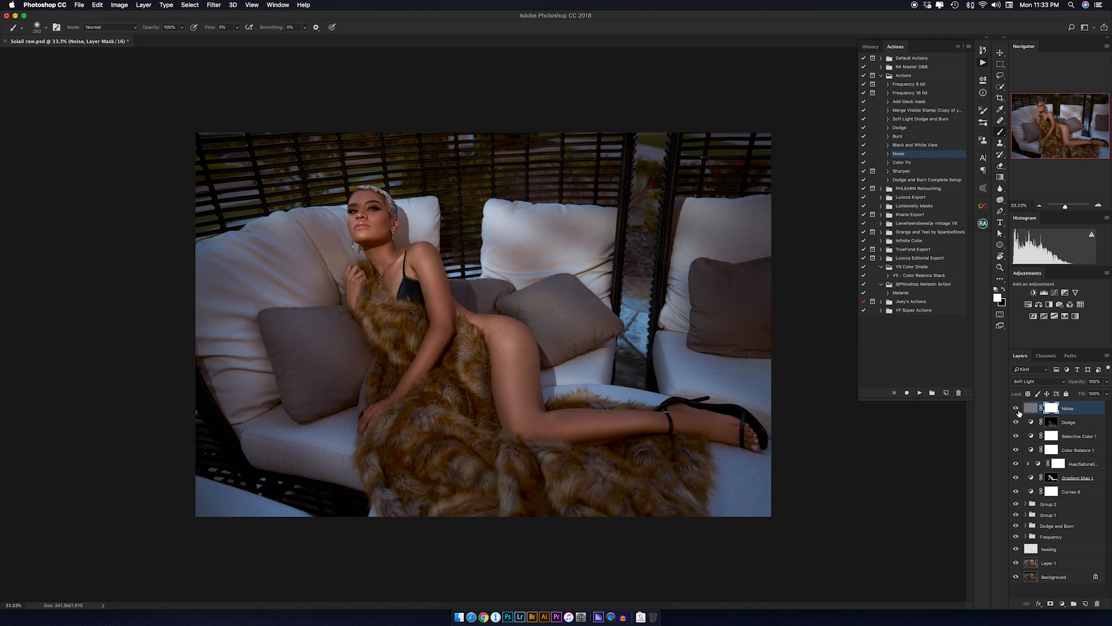
{"action": "left_click", "coordinate": [1065, 317]}
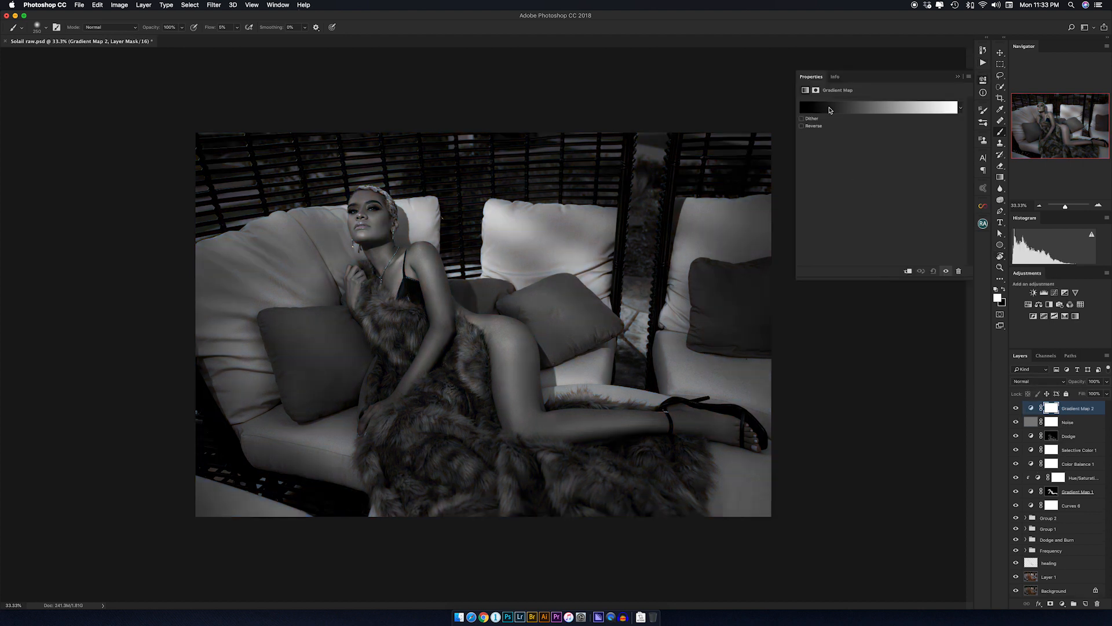
{"action": "left_click", "coordinate": [829, 110]}
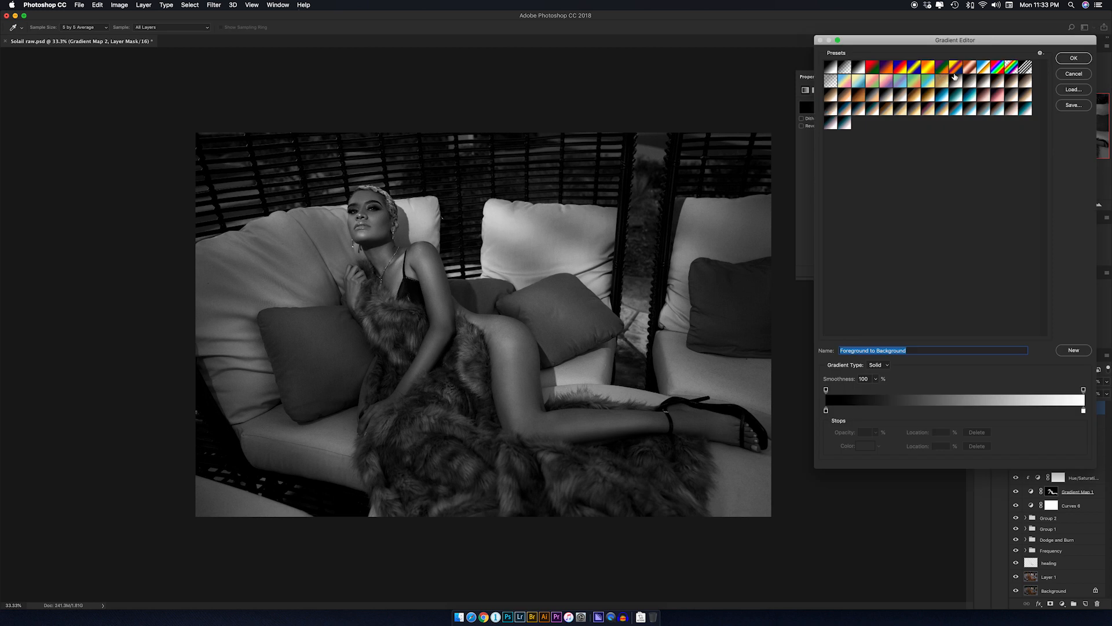
{"action": "left_click", "coordinate": [998, 68]}
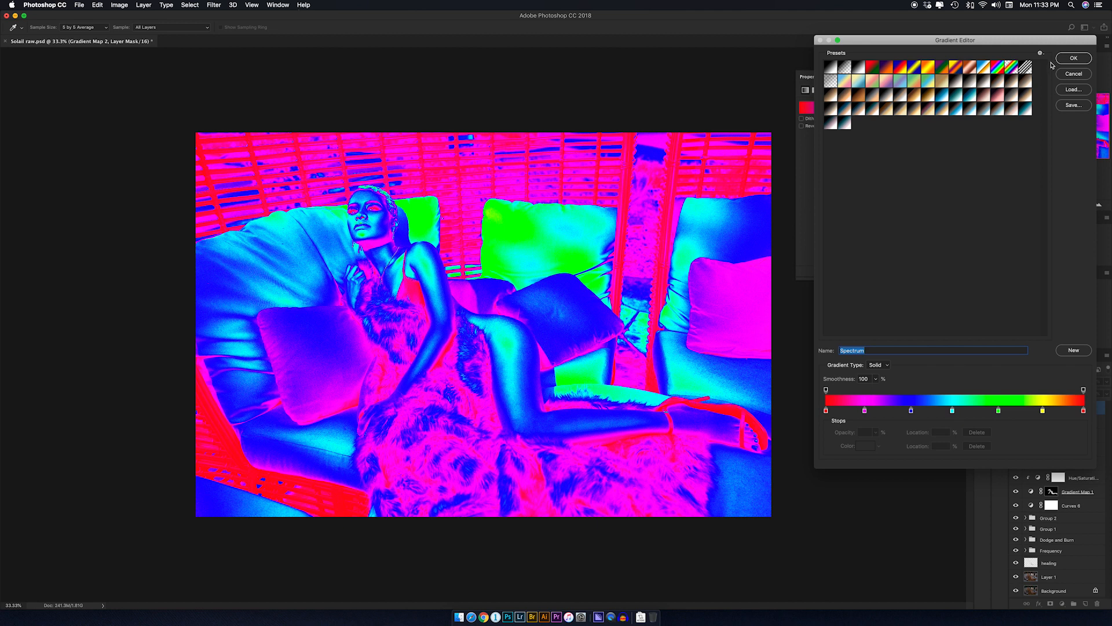
{"action": "left_click", "coordinate": [1072, 59]}
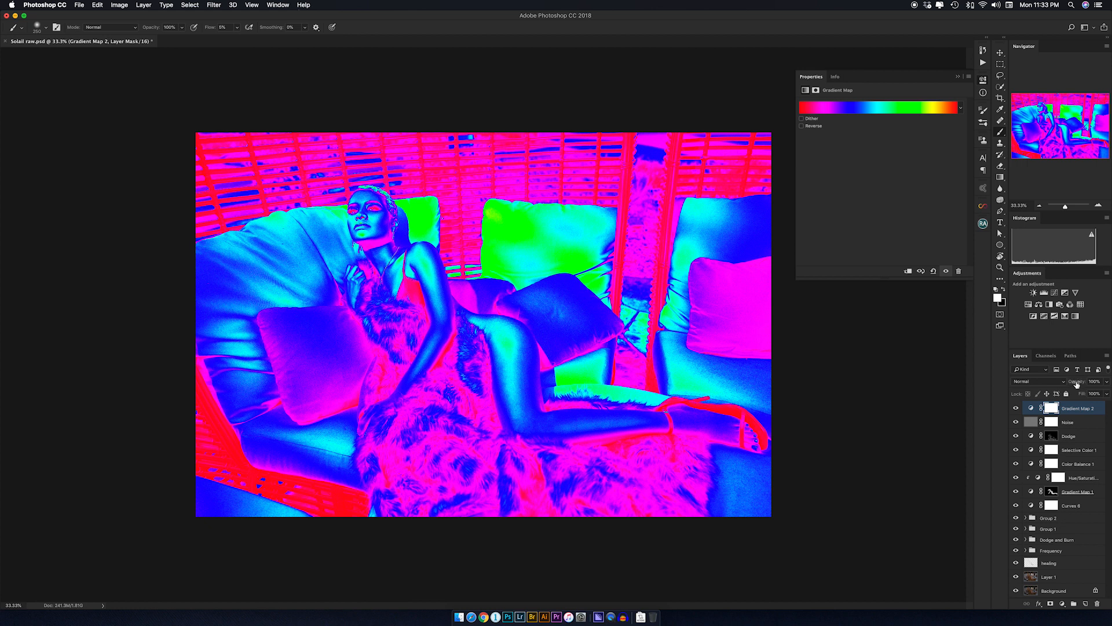
- Set the Spectrum Gradient Map layer to Color blend mode and reduce its opacity to 12%
{"action": "left_click_drag", "start_coordinate": [1076, 384], "coordinate": [1051, 387]}
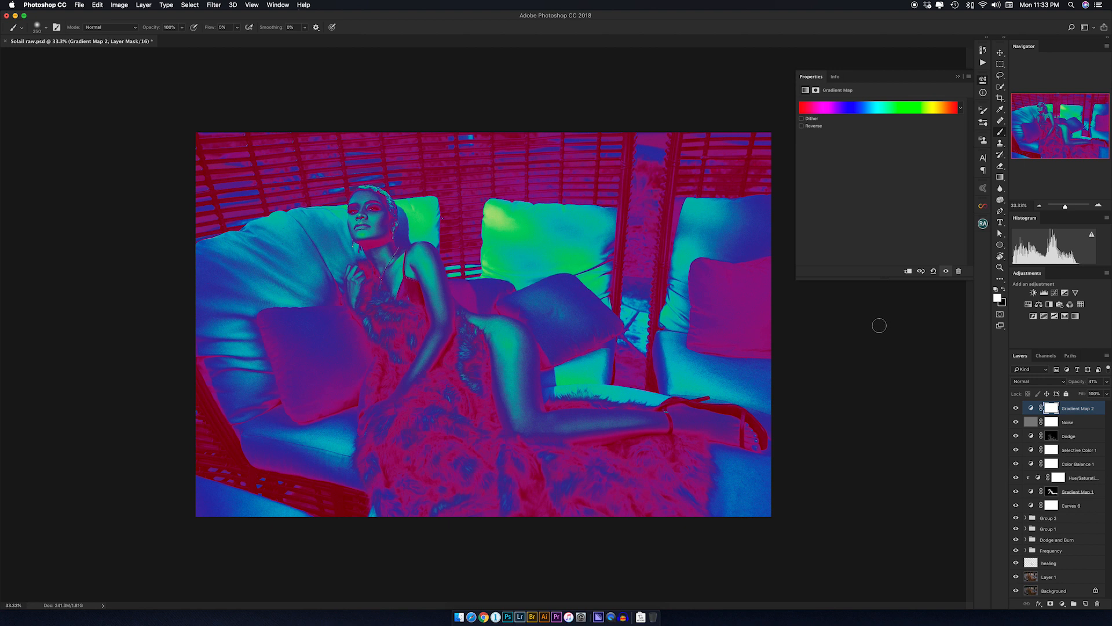
{"action": "left_click", "coordinate": [1023, 382]}
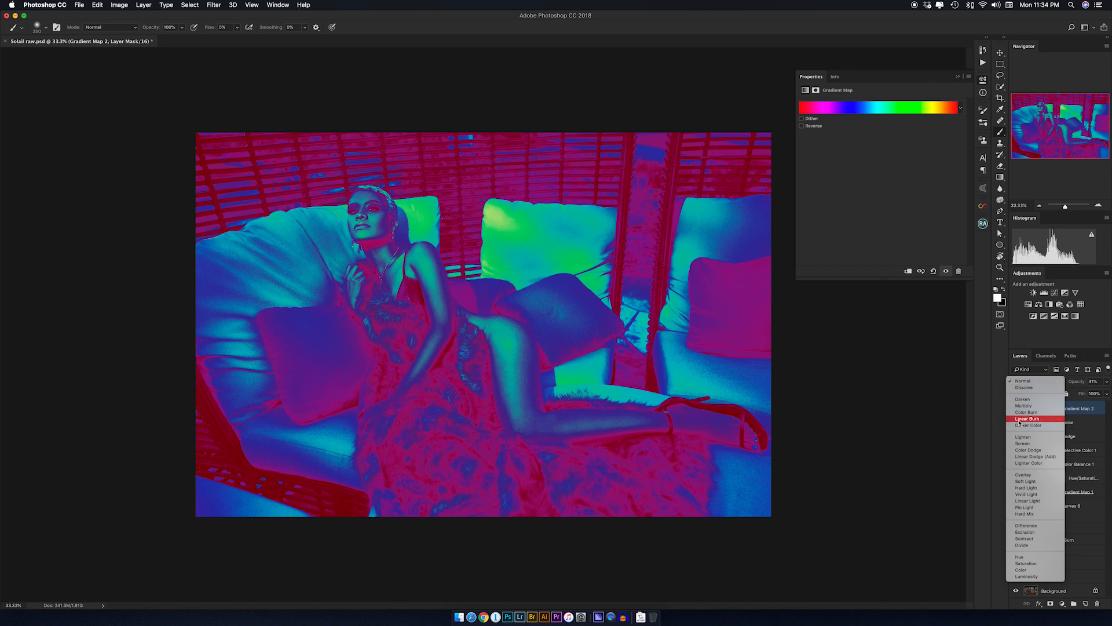
{"action": "left_click", "coordinate": [1020, 570]}
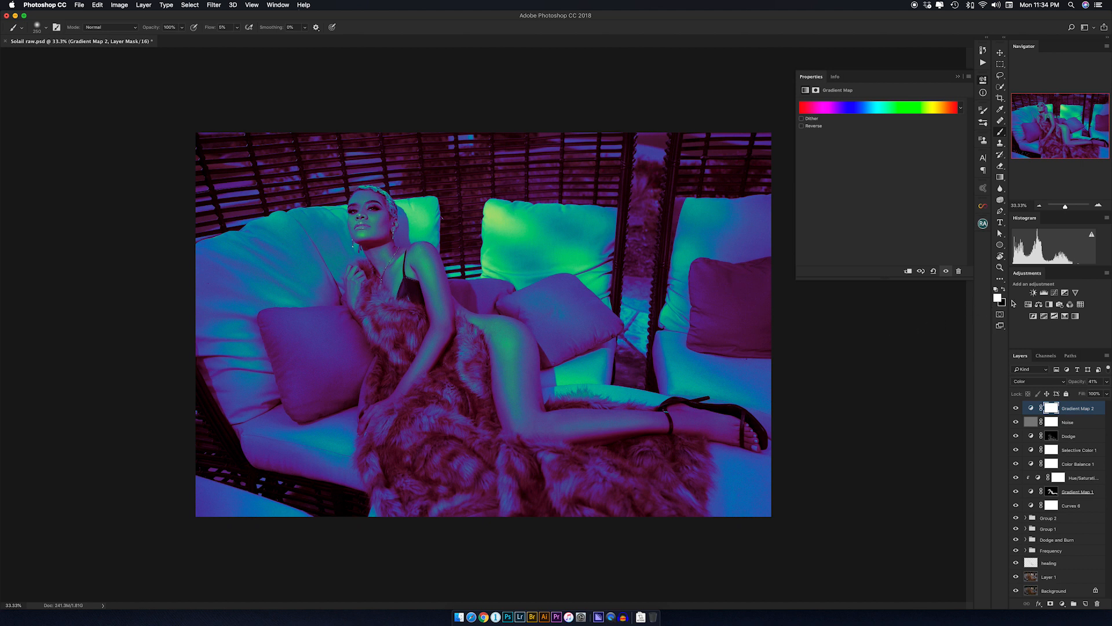
{"action": "left_click_drag", "start_coordinate": [1076, 384], "coordinate": [1062, 389]}
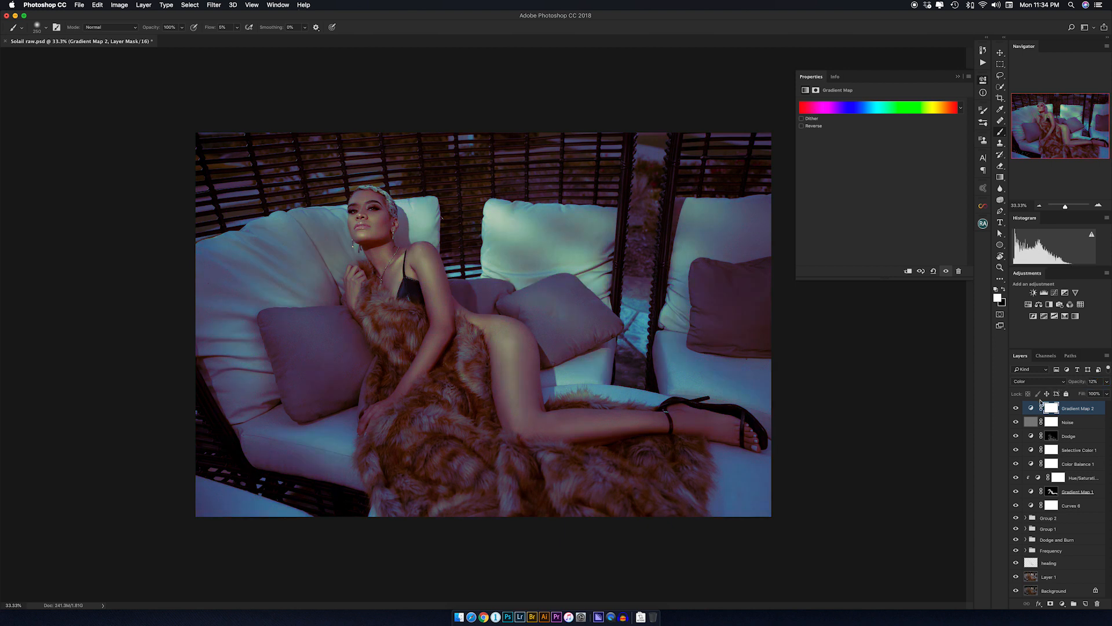
- Compare the image with and without the Spectrum Gradient Map and lower the layer's fill to about 18%
{"action": "left_click", "coordinate": [1016, 408]}
{"action": "left_click", "coordinate": [1016, 408]}
{"action": "left_click_drag", "start_coordinate": [1081, 394], "coordinate": [1046, 397]}
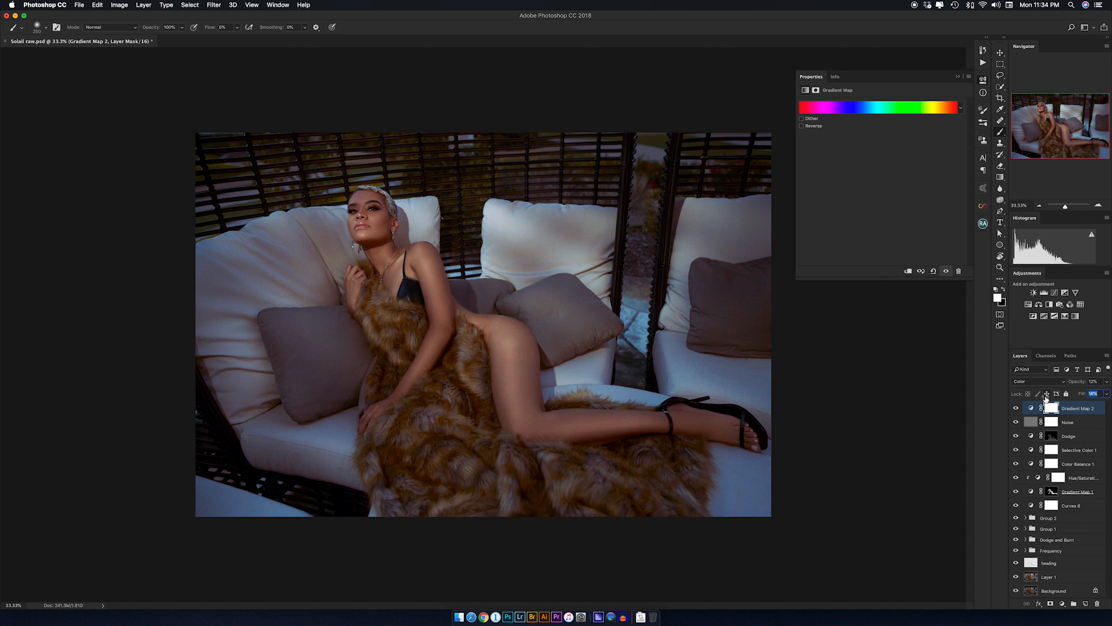
{"action": "left_click_drag", "start_coordinate": [1046, 398], "coordinate": [1046, 398]}
- Add a Brightness/Contrast adjustment at the top of the stack and raise its brightness to 14
{"action": "left_click", "coordinate": [1035, 293]}
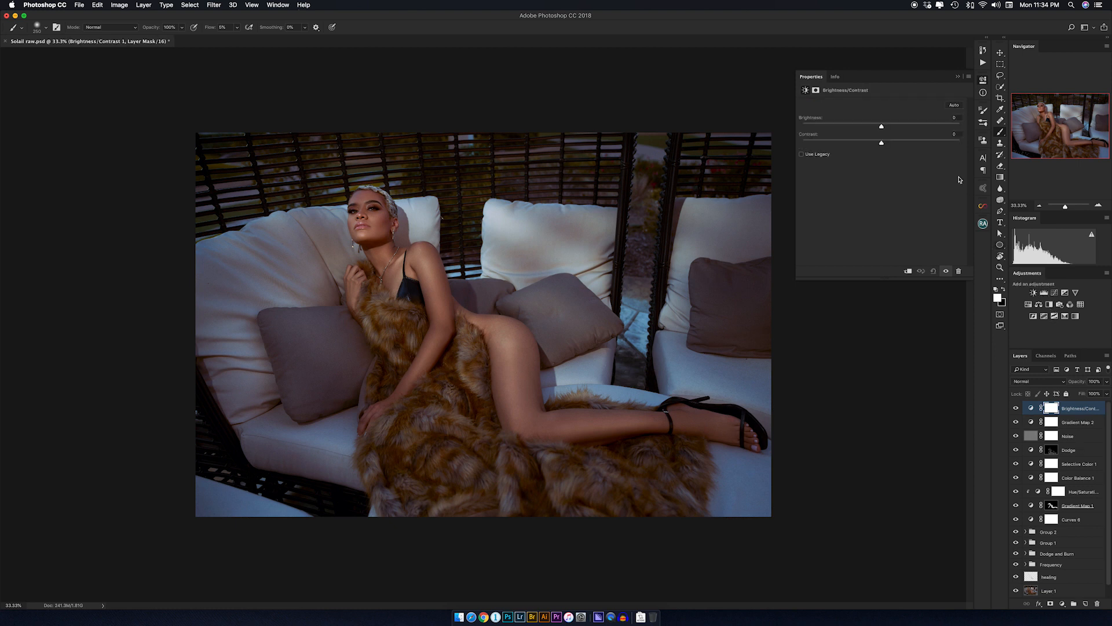
{"action": "left_click_drag", "start_coordinate": [882, 128], "coordinate": [889, 130]}
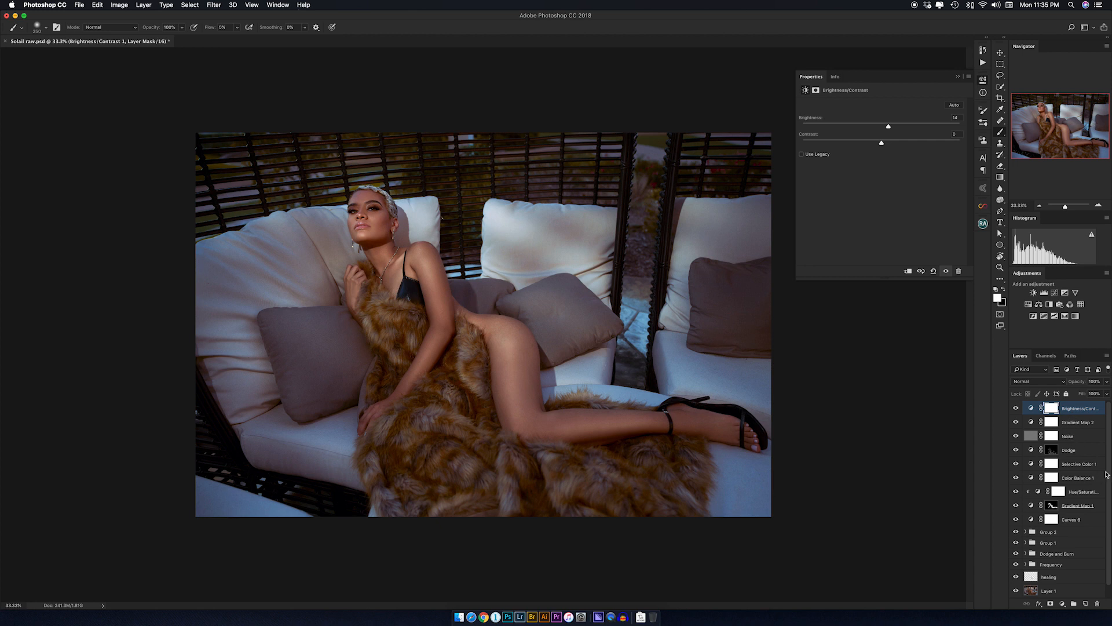
- Group all layers above the Background and name the group Retouch
{"action": "scroll", "coordinate": [1068, 572], "scroll_direction": "down", "scroll_amount": 1}
{"action": "left_click", "coordinate": [1069, 573], "text": "shift"}
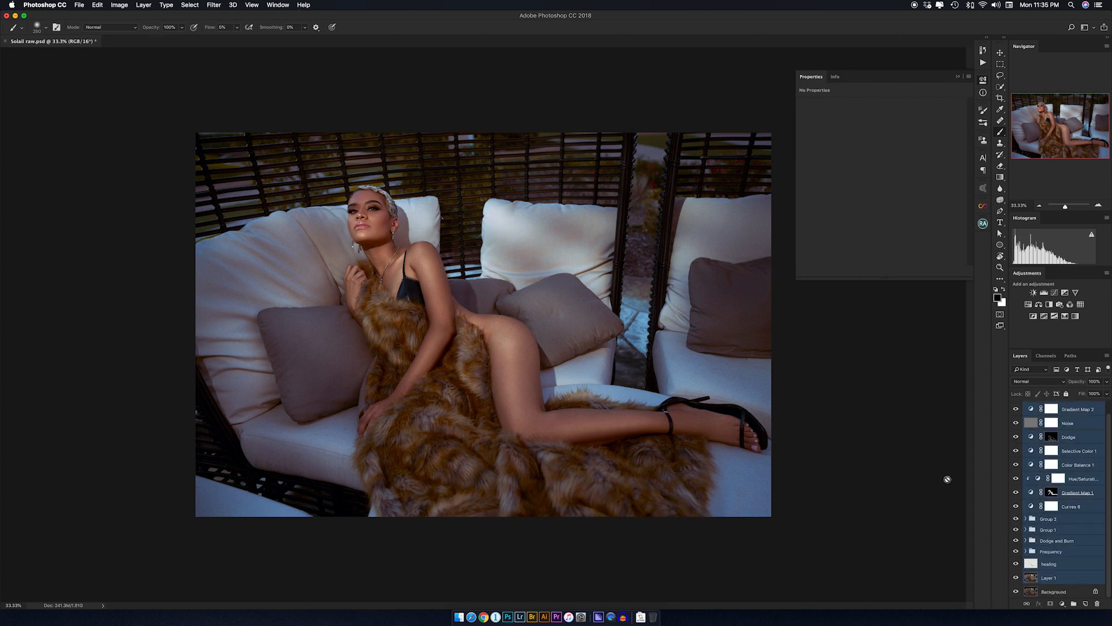
{"action": "key", "text": "super+g"}
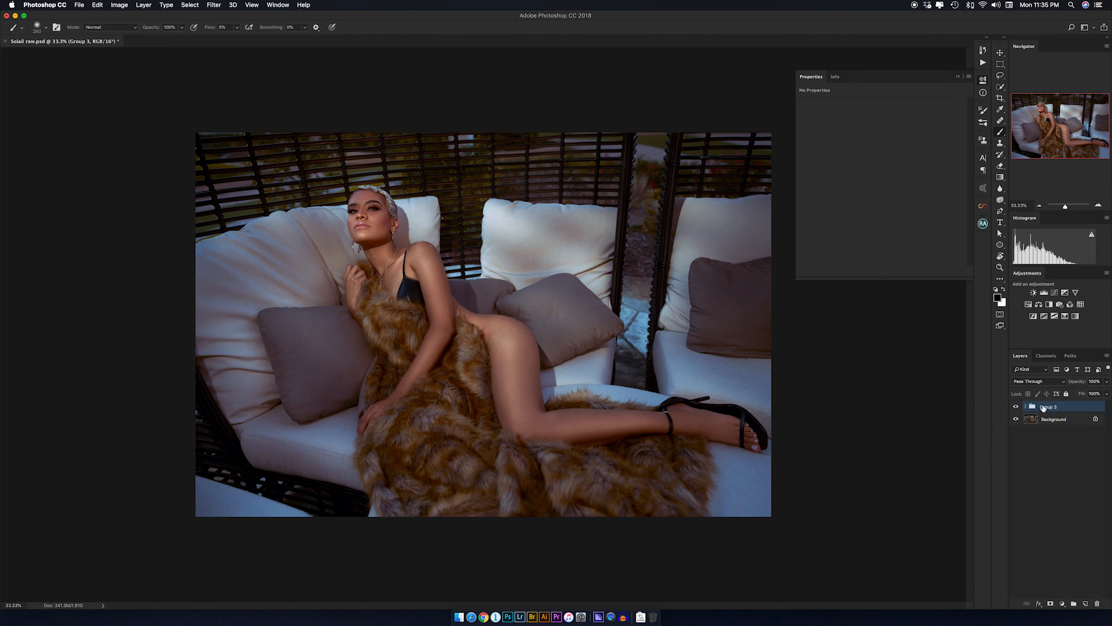
{"action": "double_click", "coordinate": [1045, 407]}
{"action": "type", "text": "Retouch"}
{"action": "key", "text": "Return"}
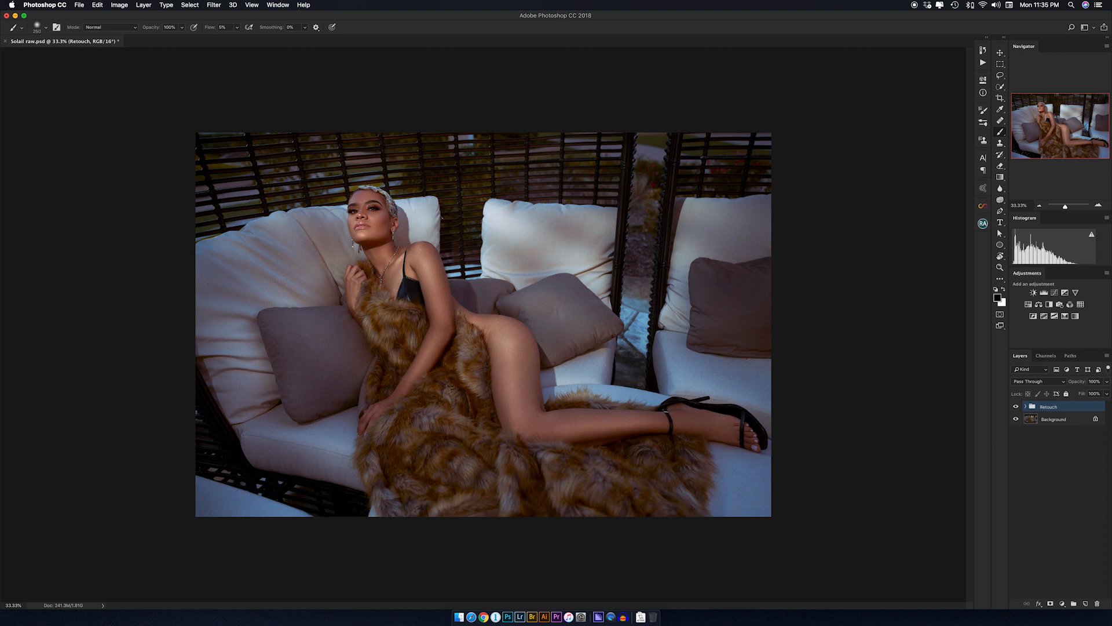
- Enlarge the image in full-screen view and toggle the Retouch group to compare the portrait before and after
{"action": "key", "text": "f"}
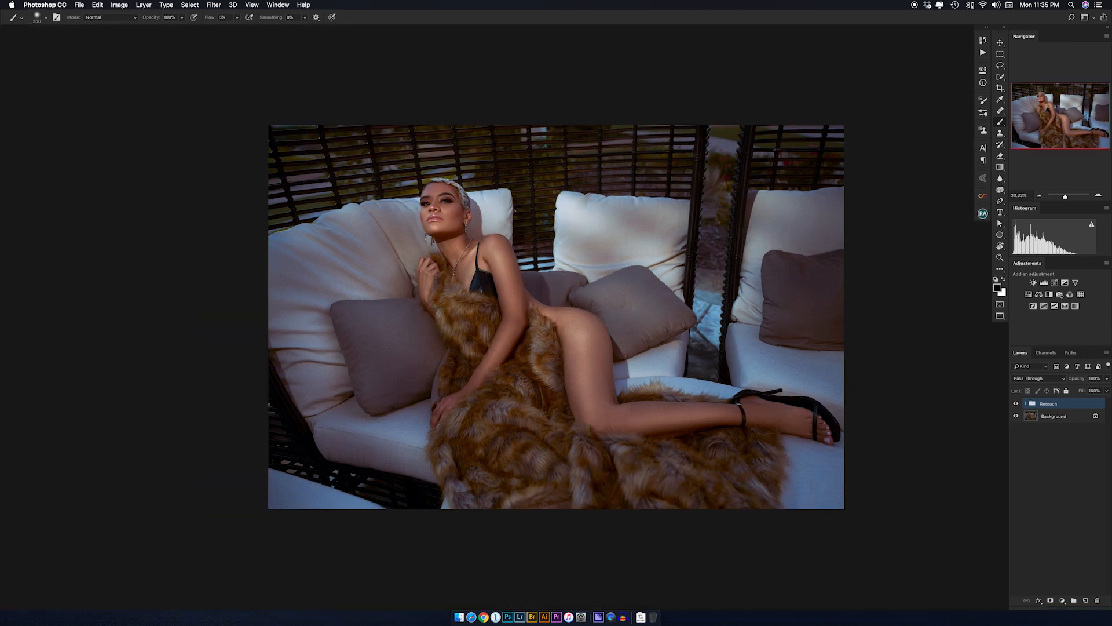
{"action": "key", "text": "z"}
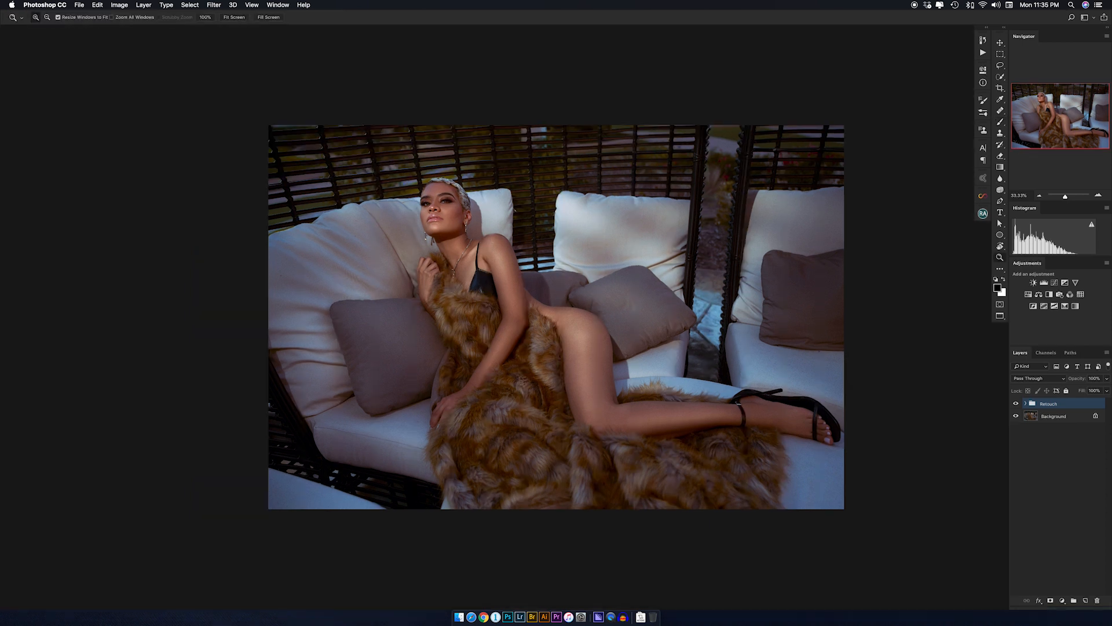
{"action": "key", "text": "super+equal"}
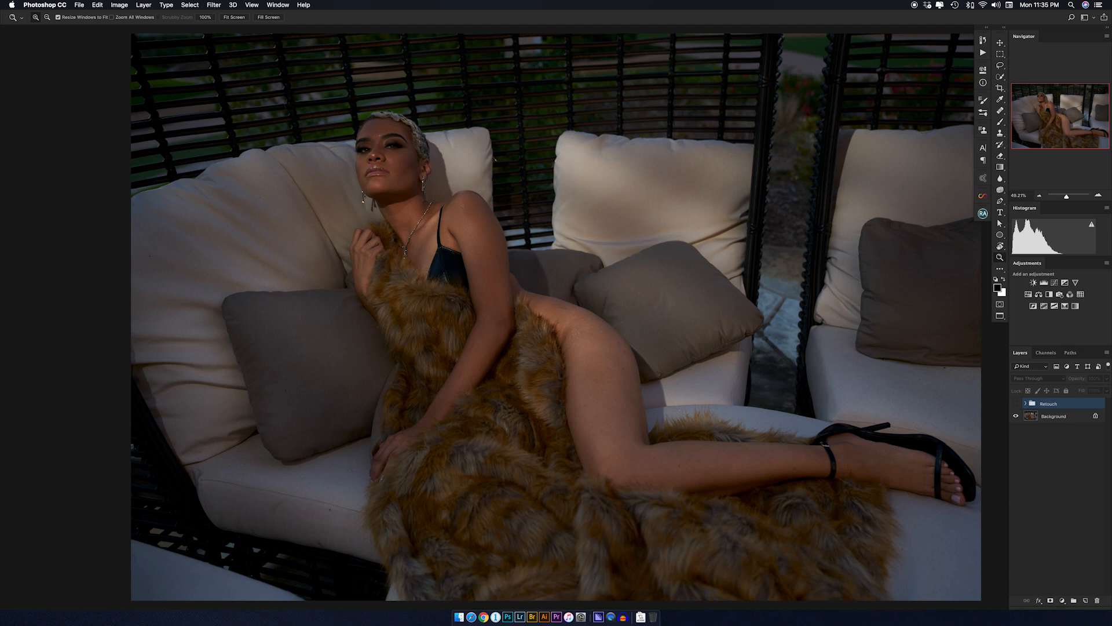
{"action": "left_click", "coordinate": [1016, 404]}
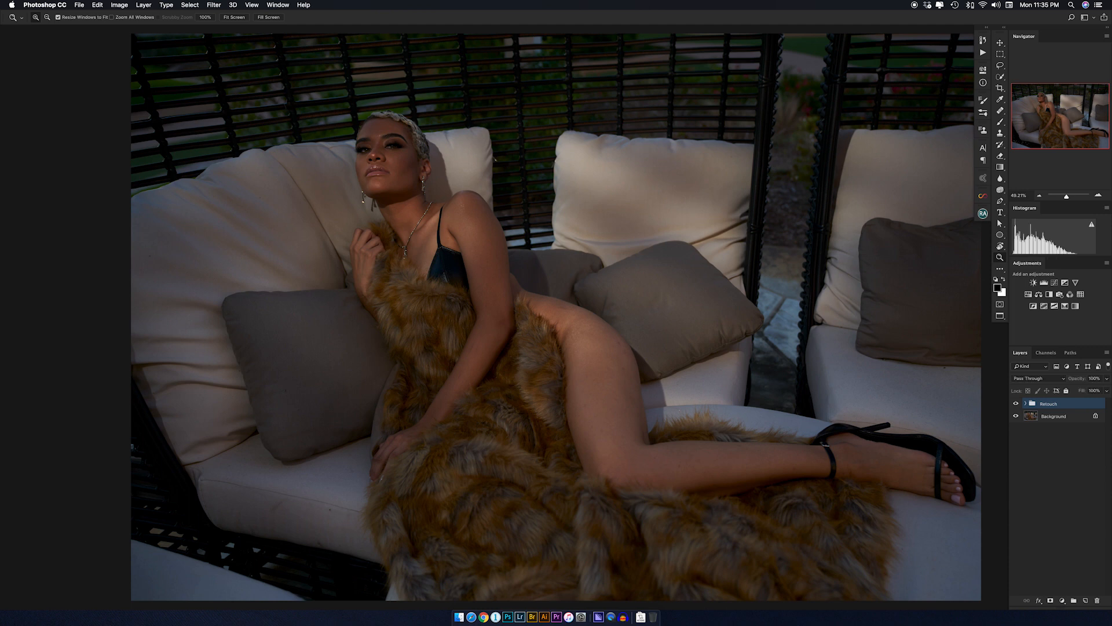